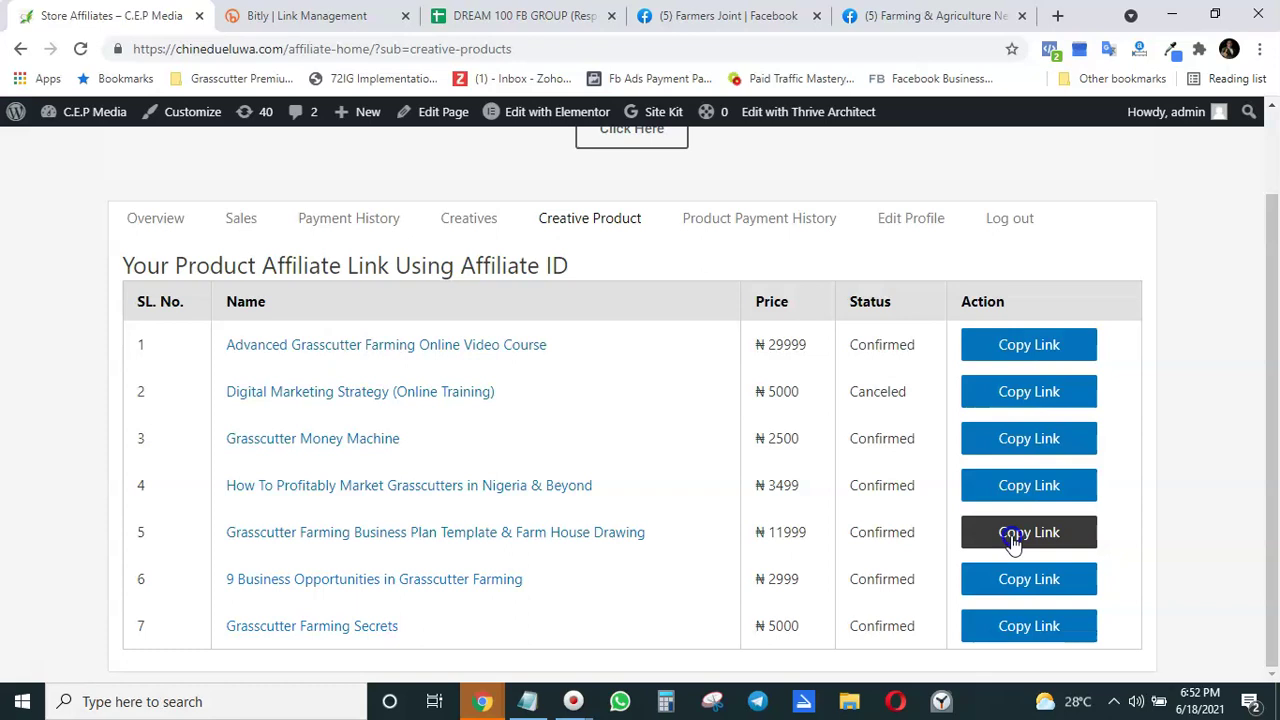
- Copy the affiliate link for the Grasscutter Farming Business Plan Template product in row 5
{"action": "left_click", "coordinate": [1012, 540]}
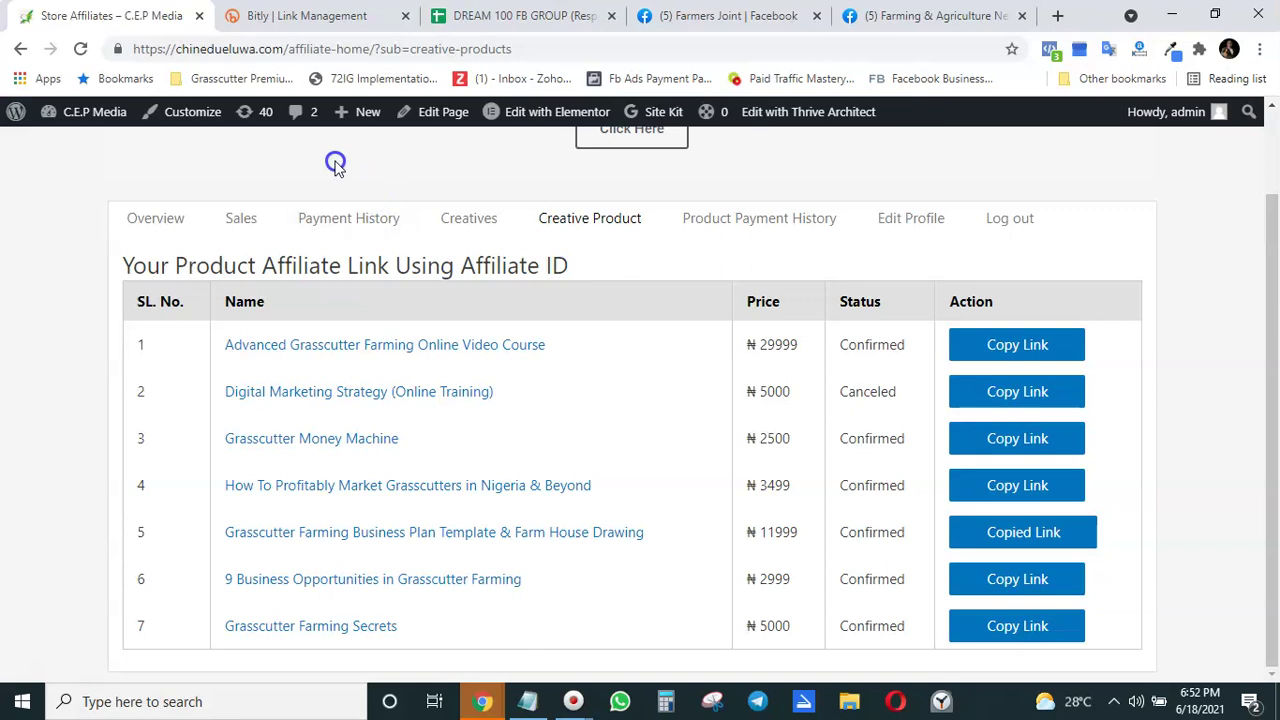
- Go to bitly.com in the Bitly tab
{"action": "left_click", "coordinate": [340, 18]}
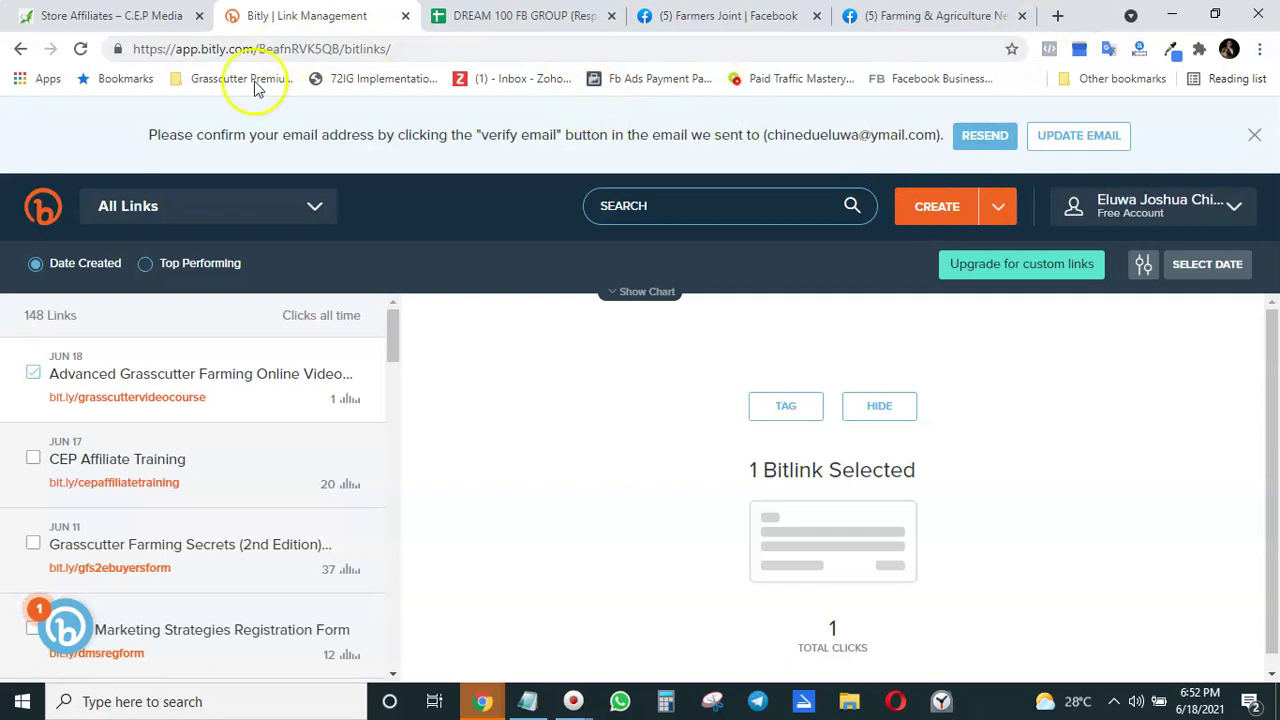
{"action": "left_click", "coordinate": [250, 50]}
{"action": "type", "text": "bitl"}
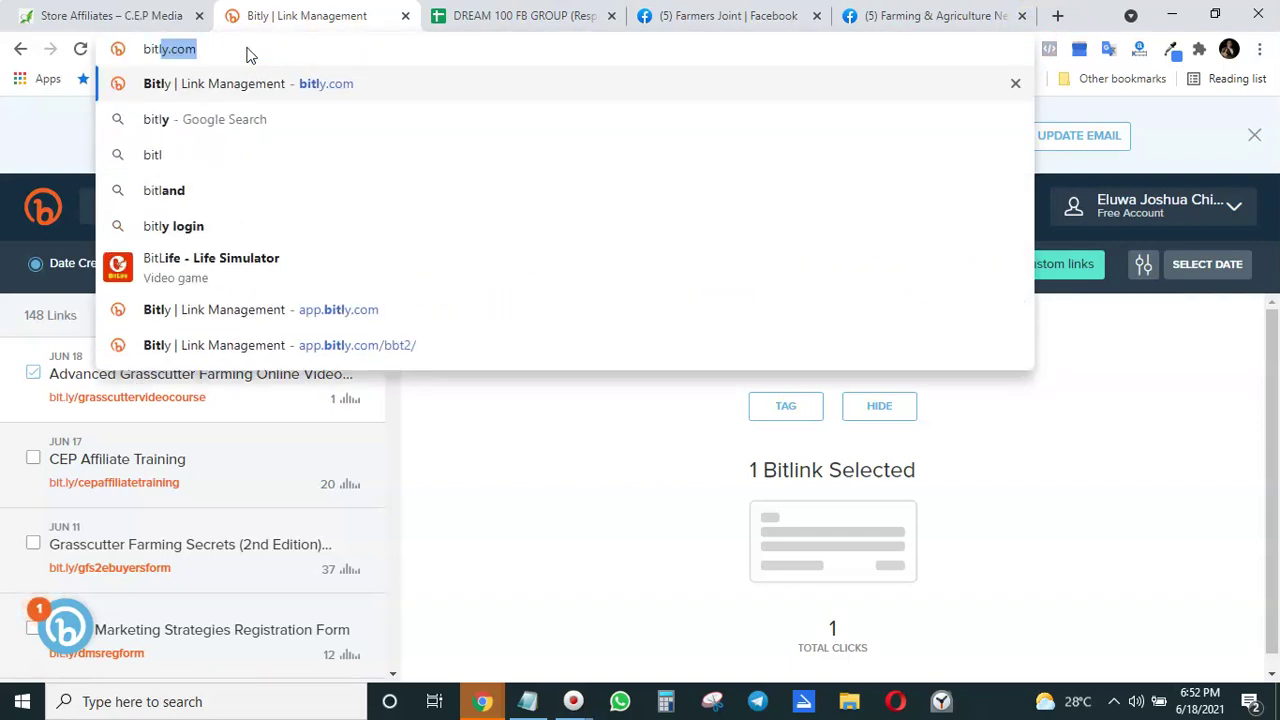
{"action": "key", "text": "Return"}
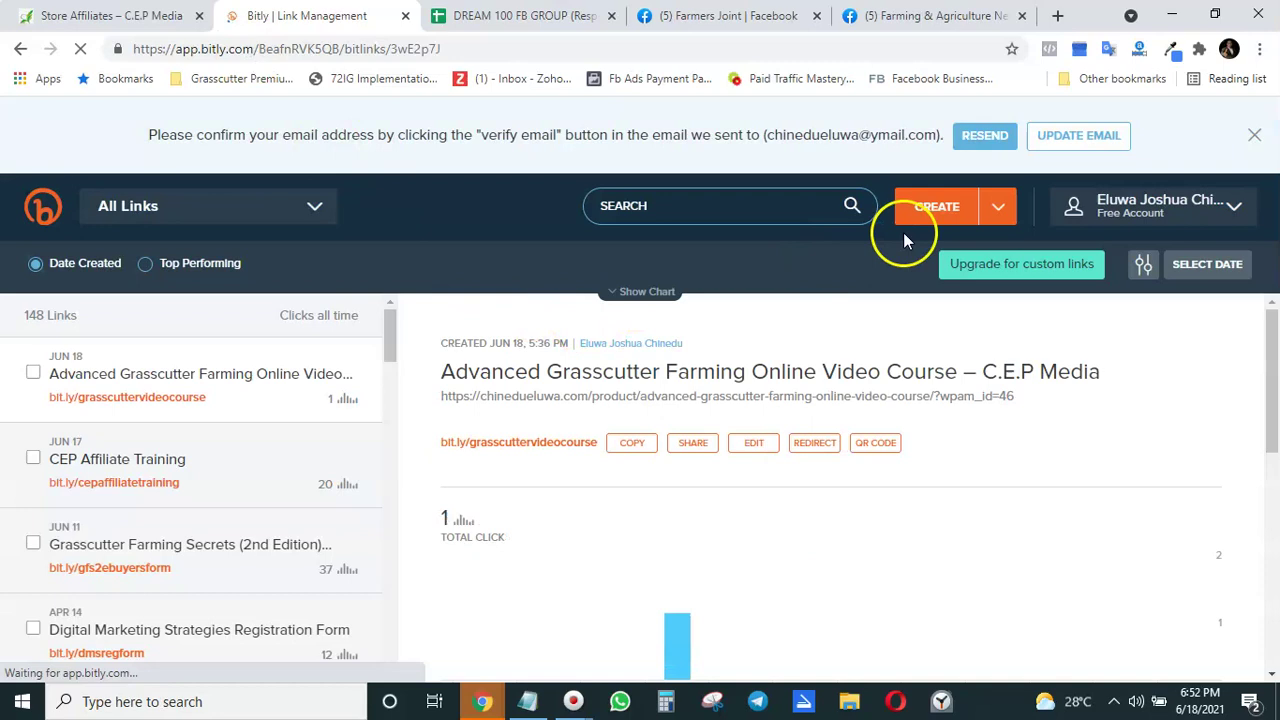
- Shorten the pasted business-plan affiliate URL into bit.ly/3cRfEKy
{"action": "left_click", "coordinate": [936, 218]}
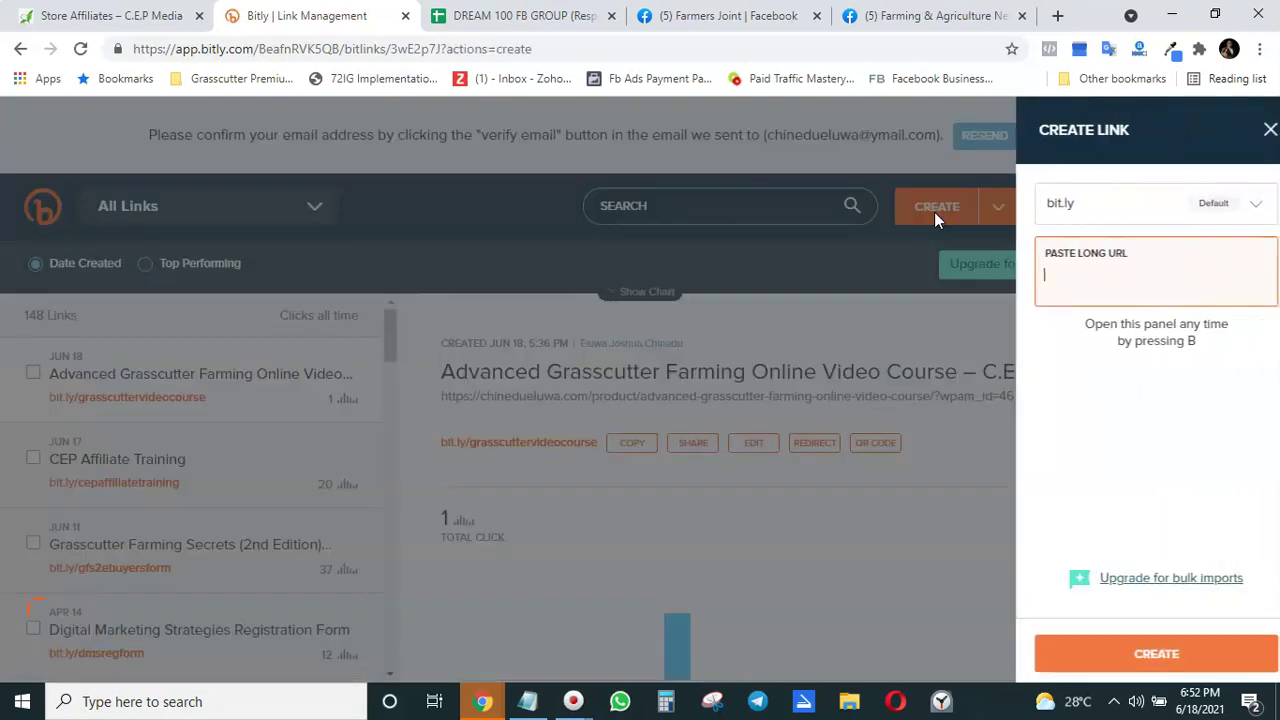
{"action": "left_click", "coordinate": [1128, 251]}
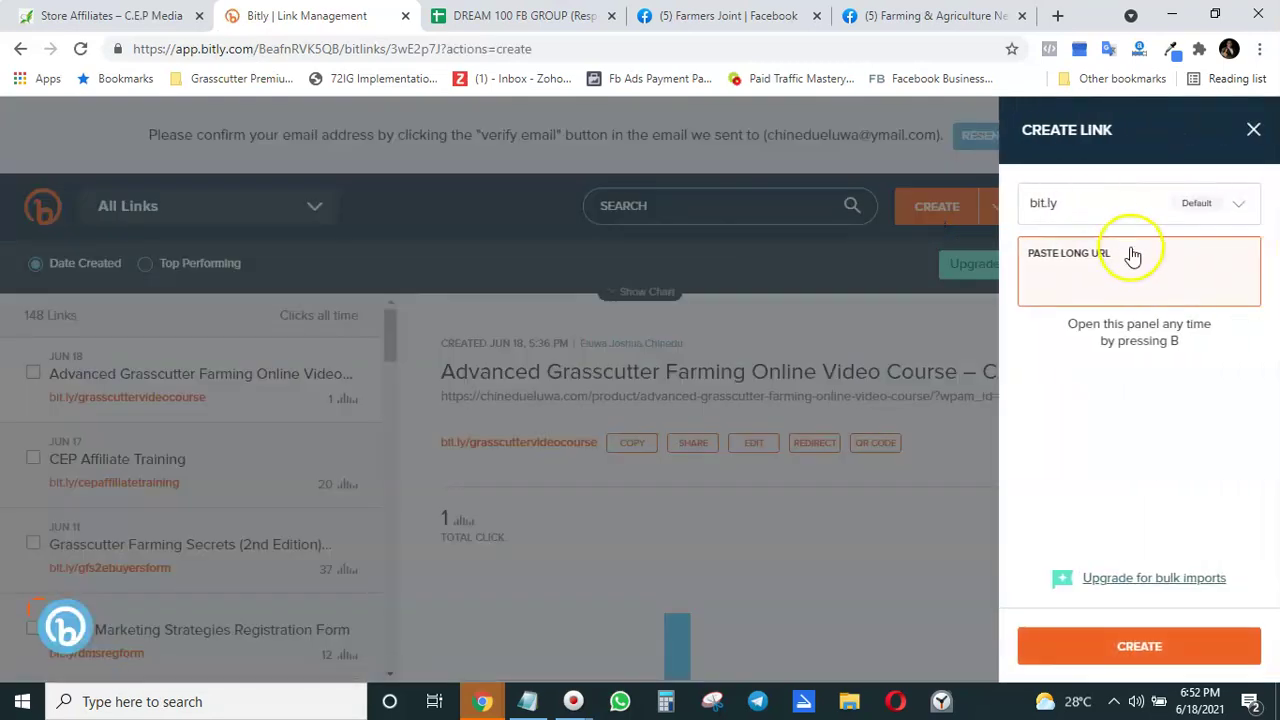
{"action": "right_click", "coordinate": [1104, 298]}
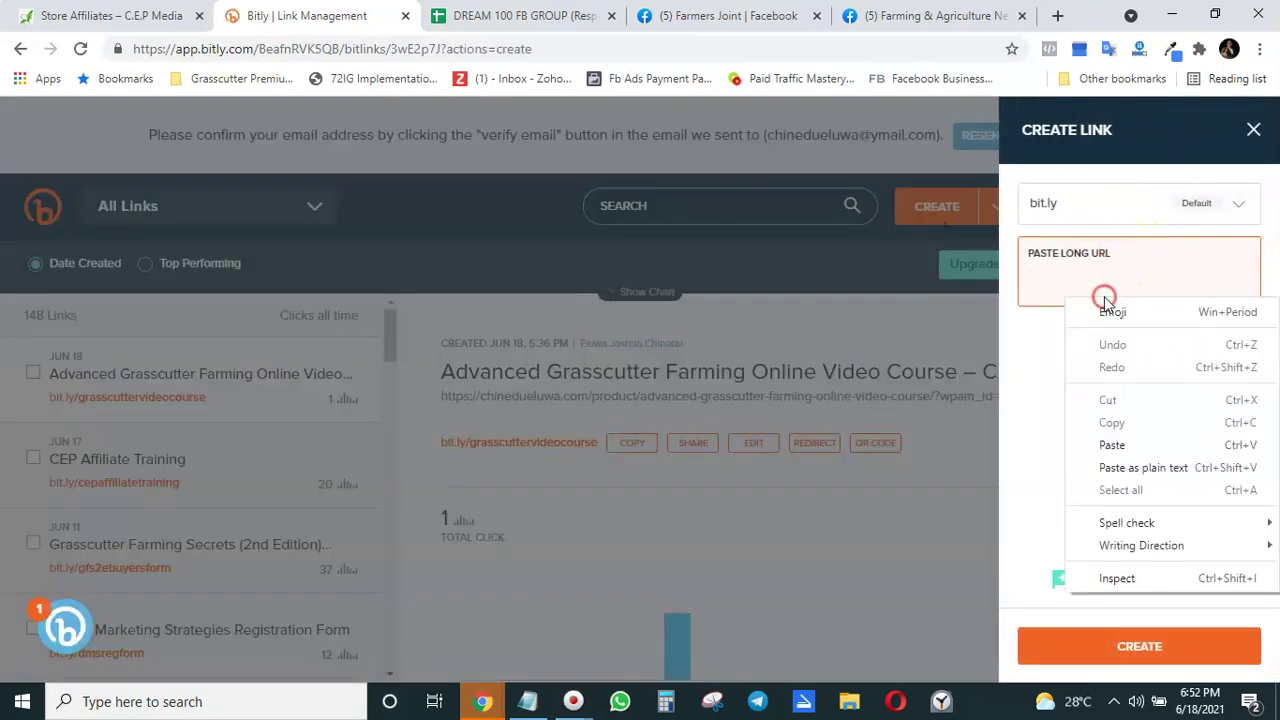
{"action": "left_click", "coordinate": [1147, 446]}
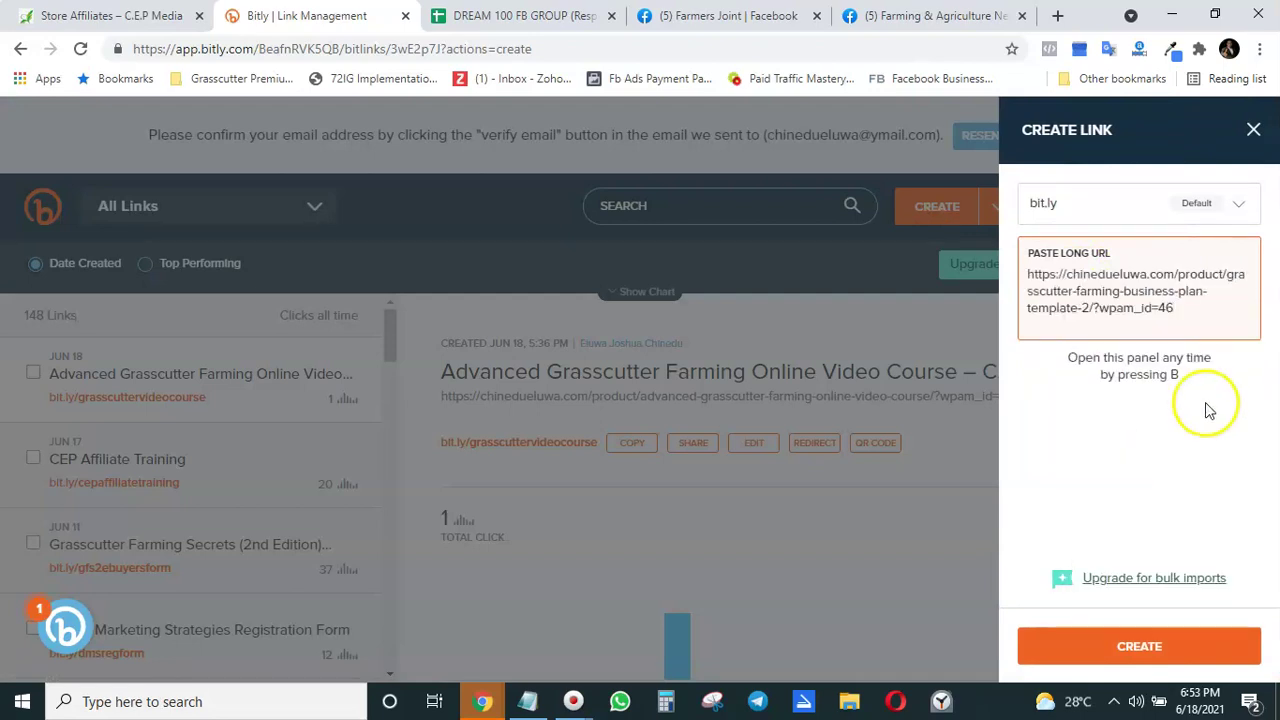
{"action": "left_click", "coordinate": [1141, 660]}
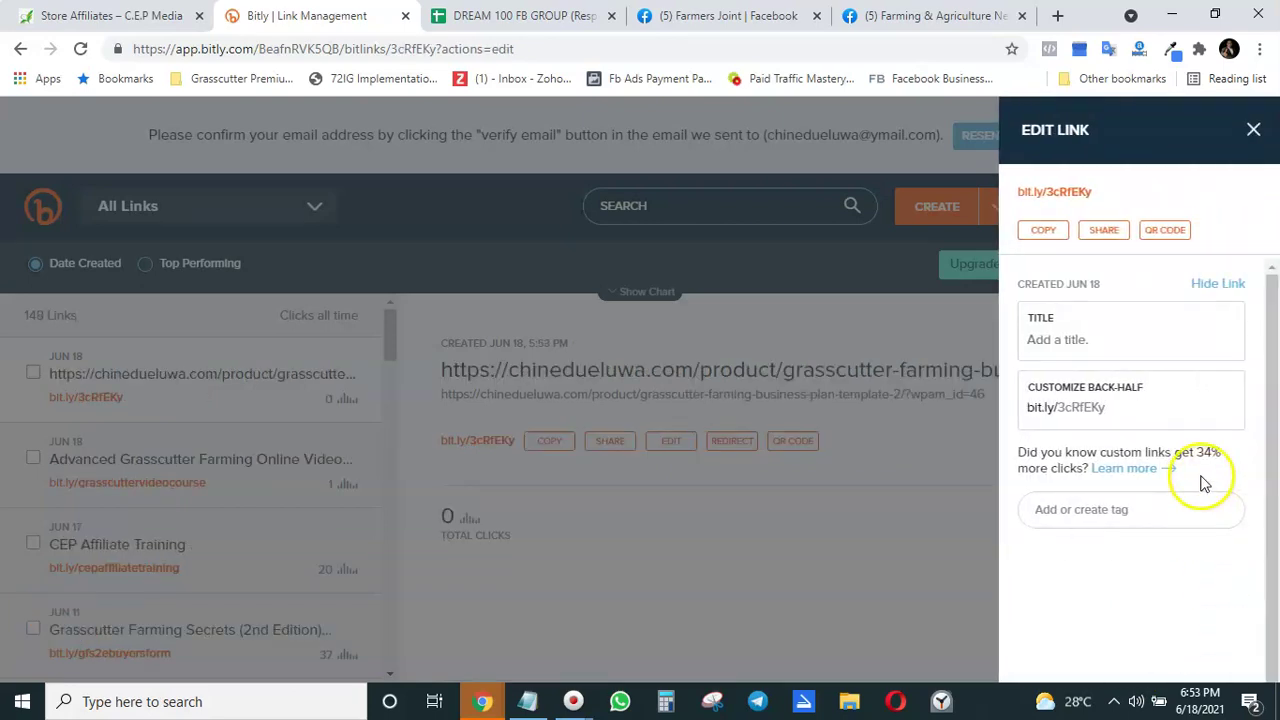
- Replace the random back-half with grasscutterbizplan, save, and copy bit.ly/grasscutterbizplan
{"action": "left_click", "coordinate": [1122, 410]}
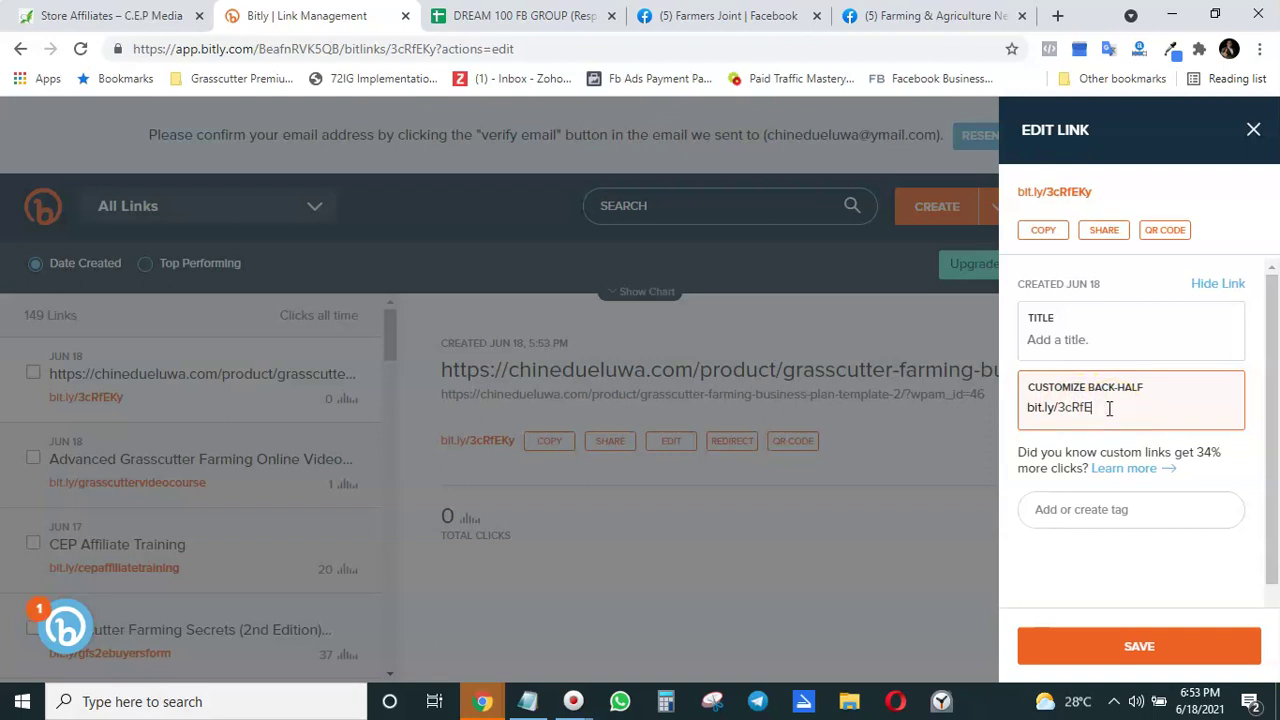
{"action": "key", "text": "BackSpace"}
{"action": "key", "text": "BackSpace"}
{"action": "key", "text": "BackSpace"}
{"action": "key", "text": "BackSpace"}
{"action": "key", "text": "BackSpace"}
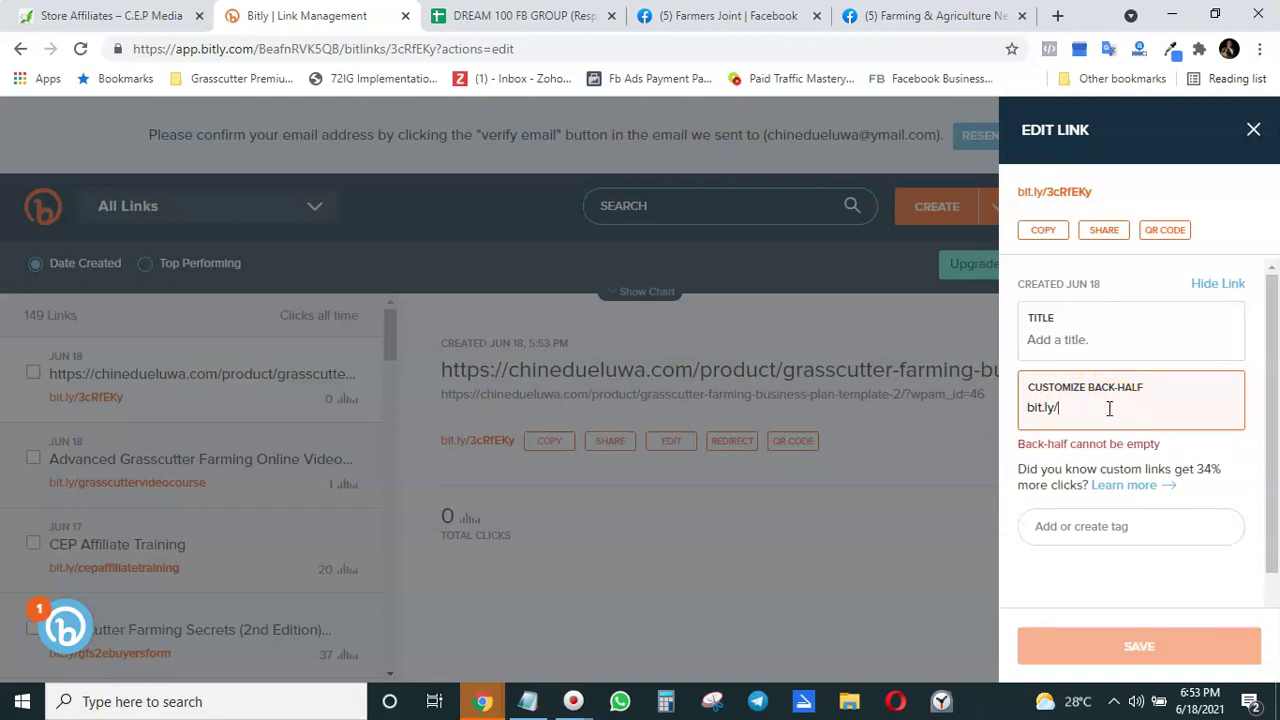
{"action": "type", "text": "g"}
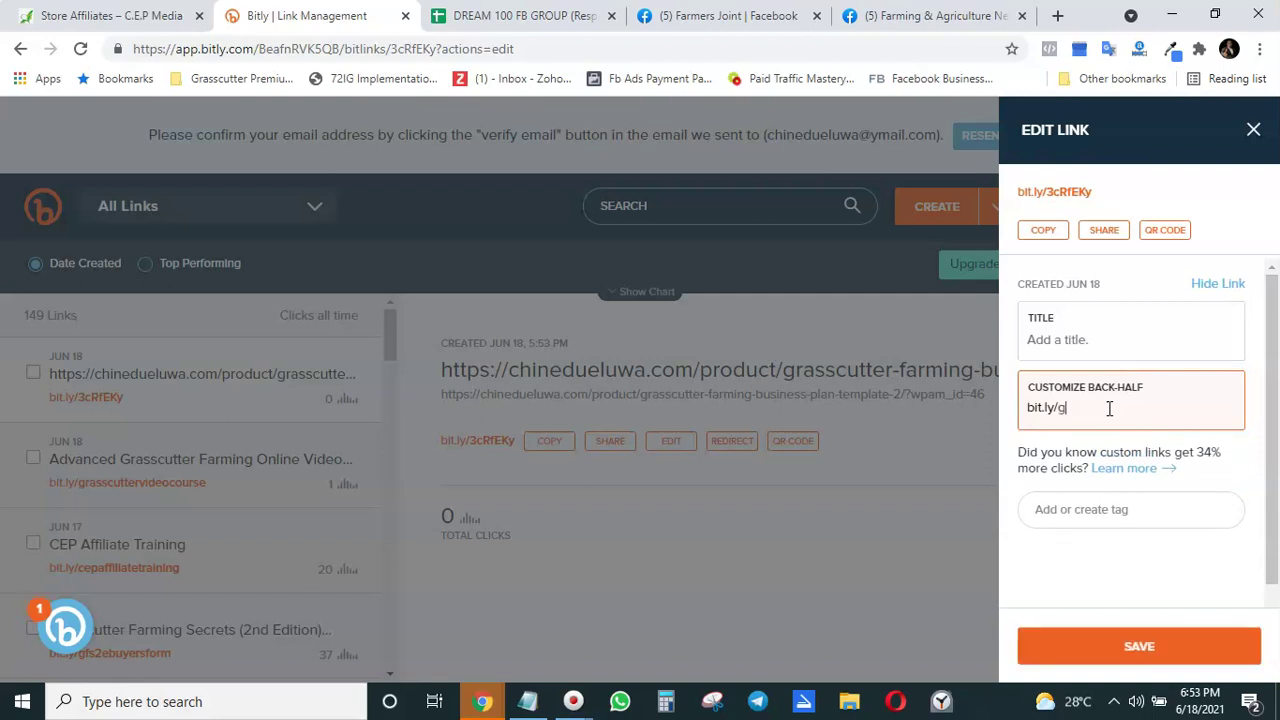
{"action": "type", "text": "rasscutterbizplan"}
{"action": "left_click", "coordinate": [1130, 650]}
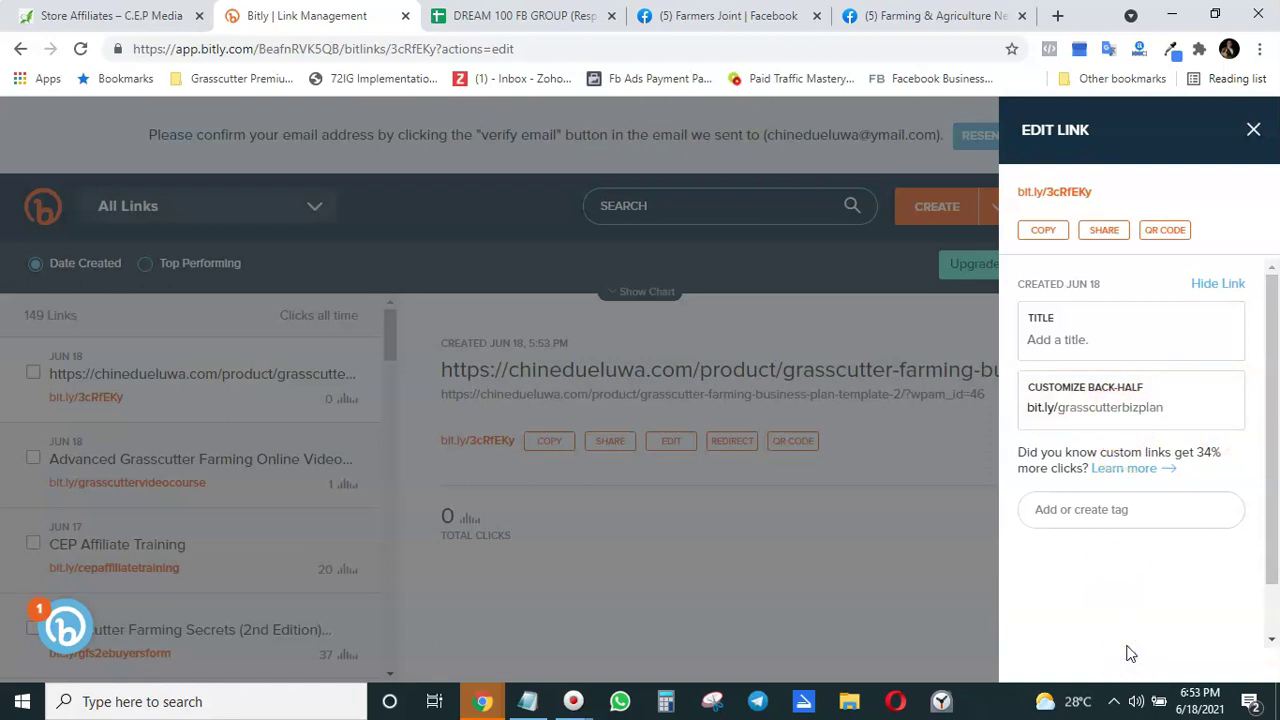
{"action": "left_click", "coordinate": [1045, 231]}
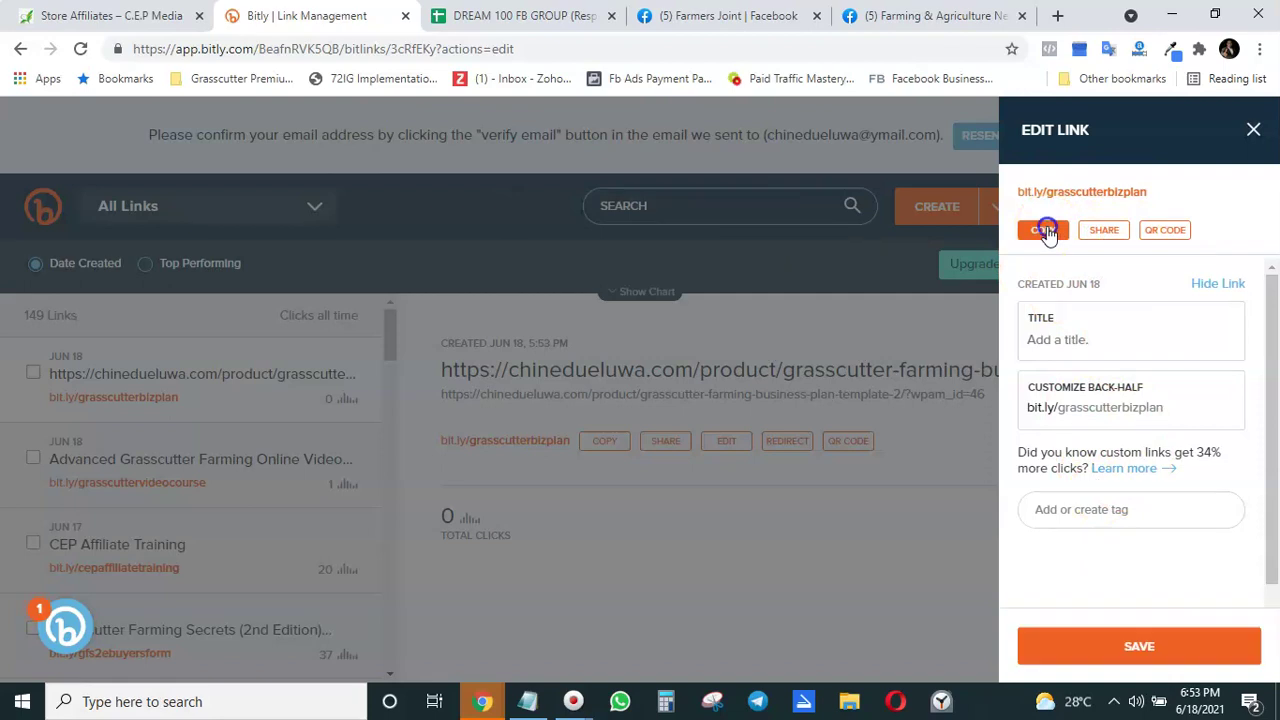
{"action": "left_click", "coordinate": [1045, 231]}
- Open the copied bit.ly/grasscutterbizplan in a new tab to reach the business plan product page
{"action": "left_click", "coordinate": [1254, 129]}
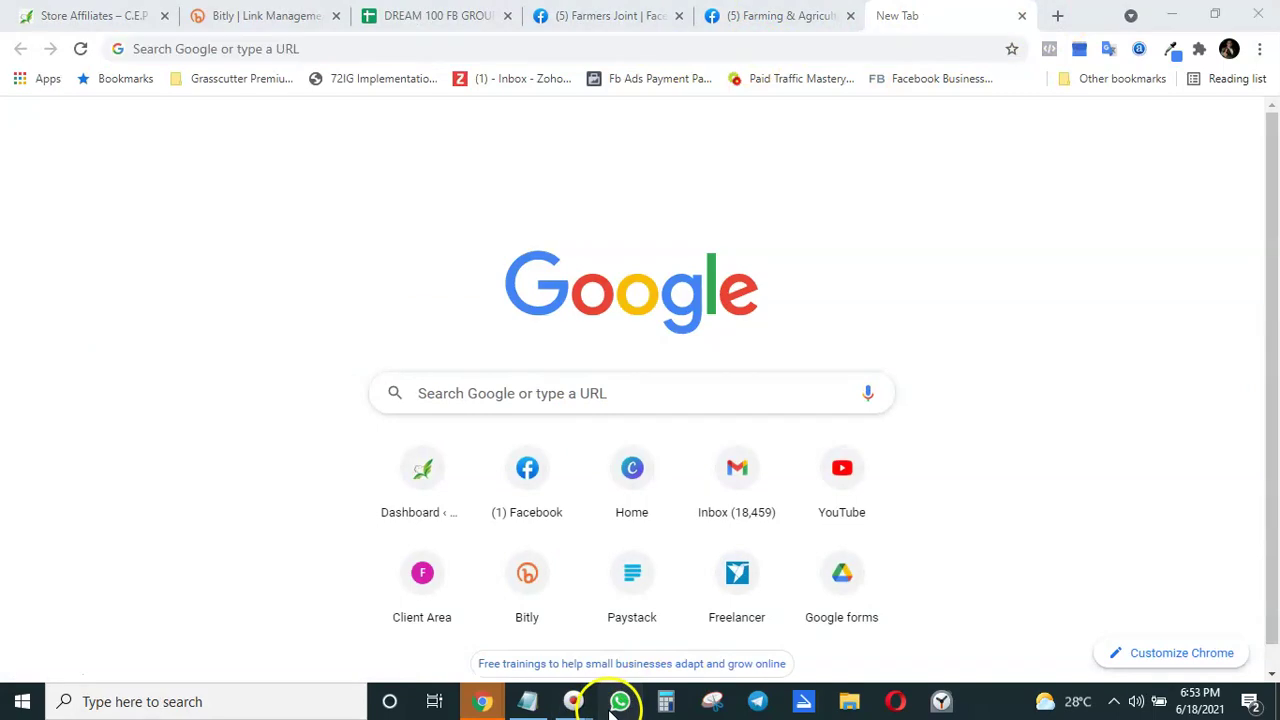
{"action": "left_click", "coordinate": [623, 48]}
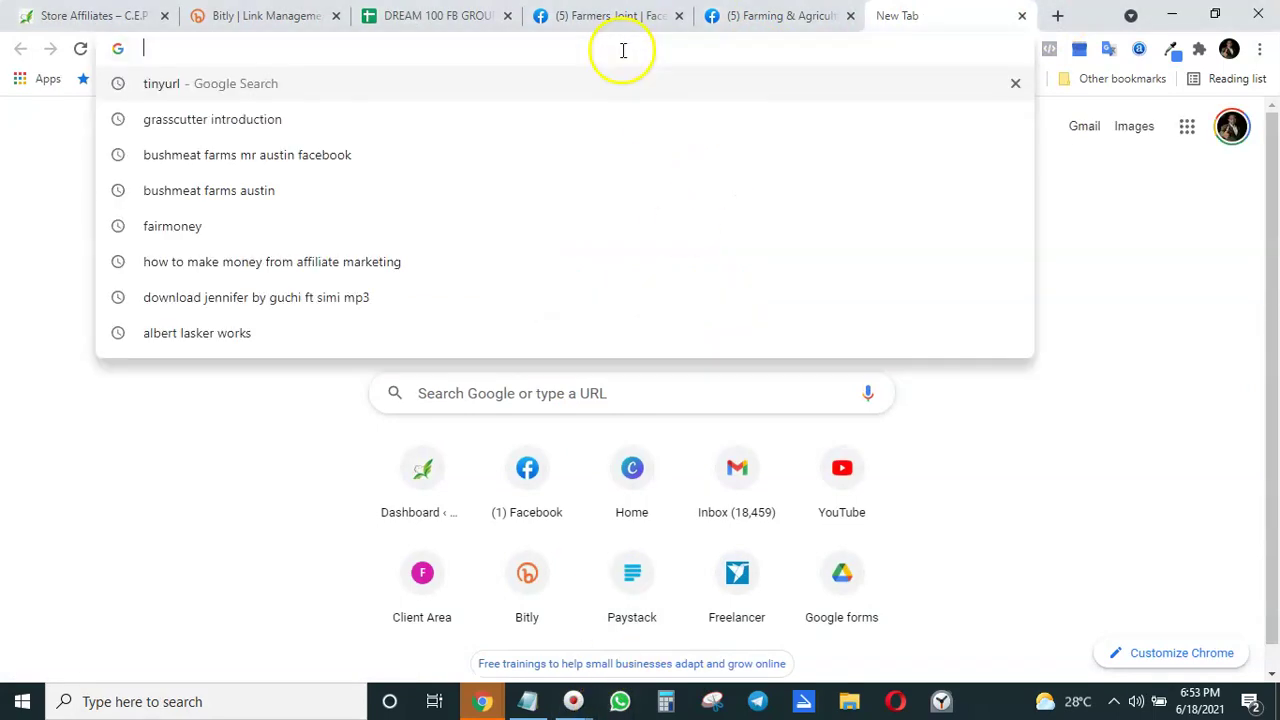
{"action": "right_click", "coordinate": [623, 48]}
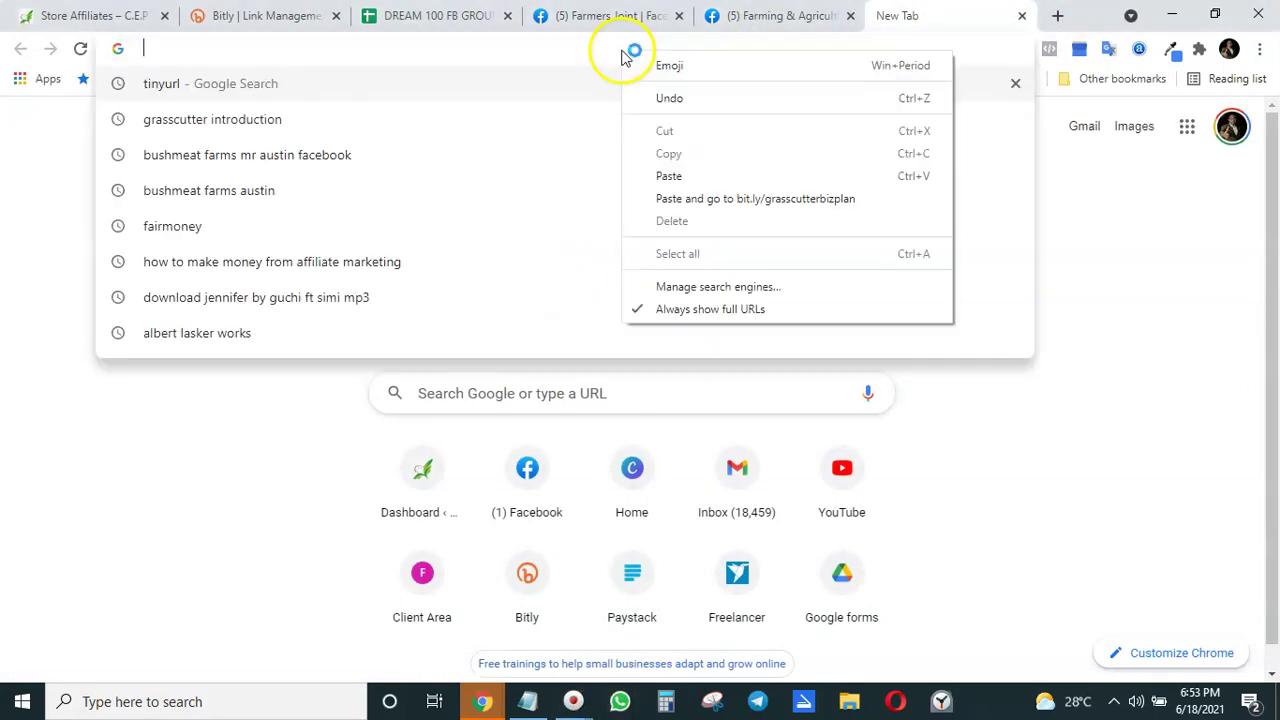
{"action": "left_click", "coordinate": [755, 198]}
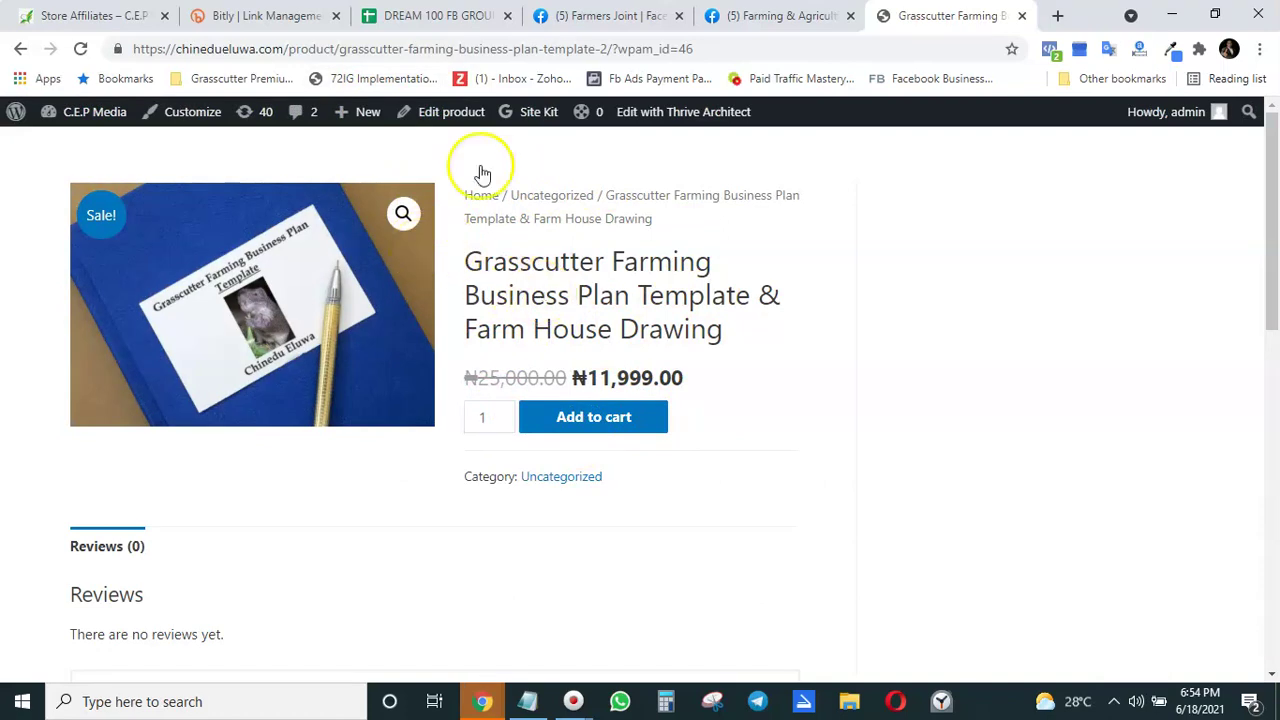
- Reload Bitly's links page so grasscutterbizplan shows the product title and 1 click
{"action": "left_click", "coordinate": [279, 20]}
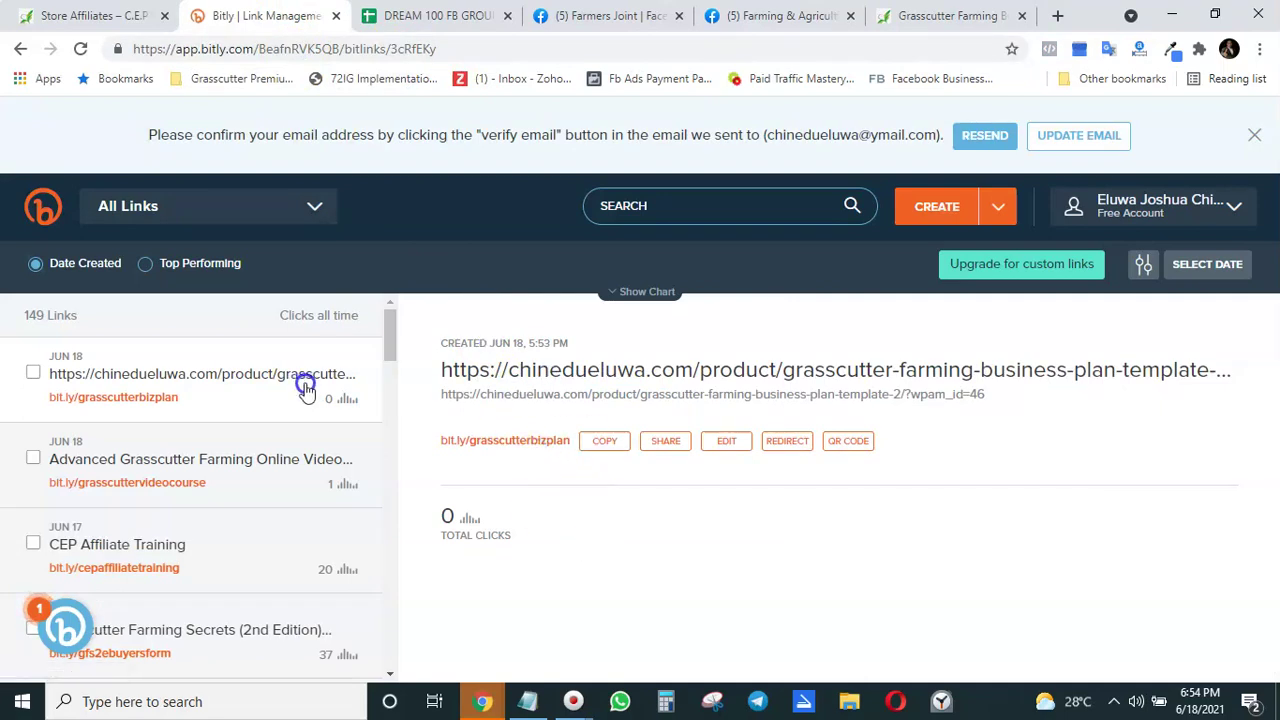
{"action": "left_click_drag", "start_coordinate": [393, 353], "coordinate": [385, 298]}
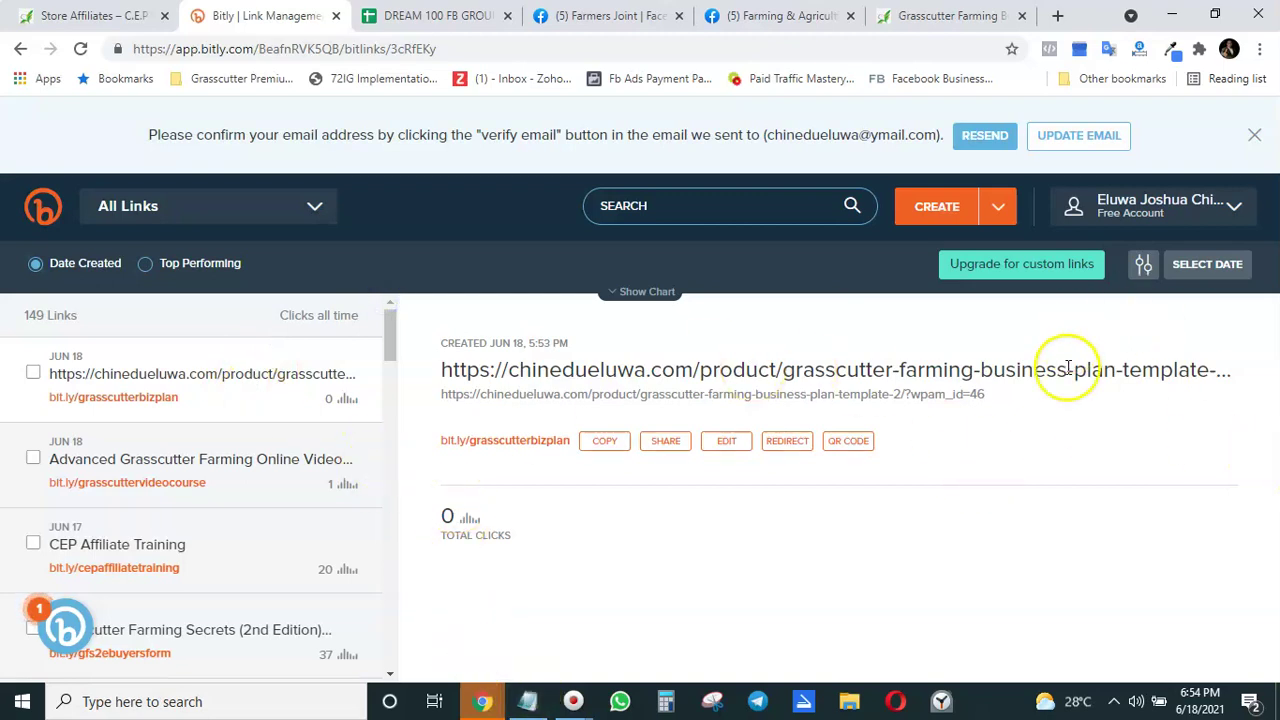
{"action": "left_click", "coordinate": [945, 207]}
{"action": "right_click", "coordinate": [1112, 290]}
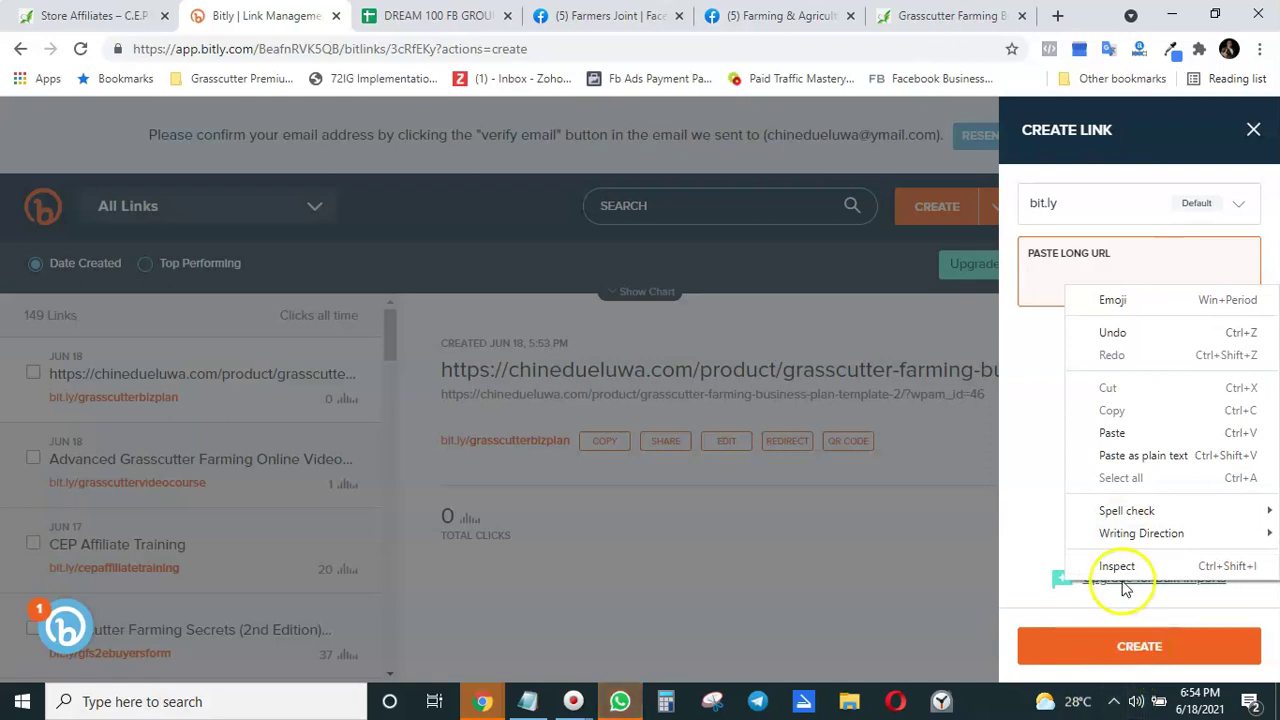
{"action": "left_click", "coordinate": [1256, 134]}
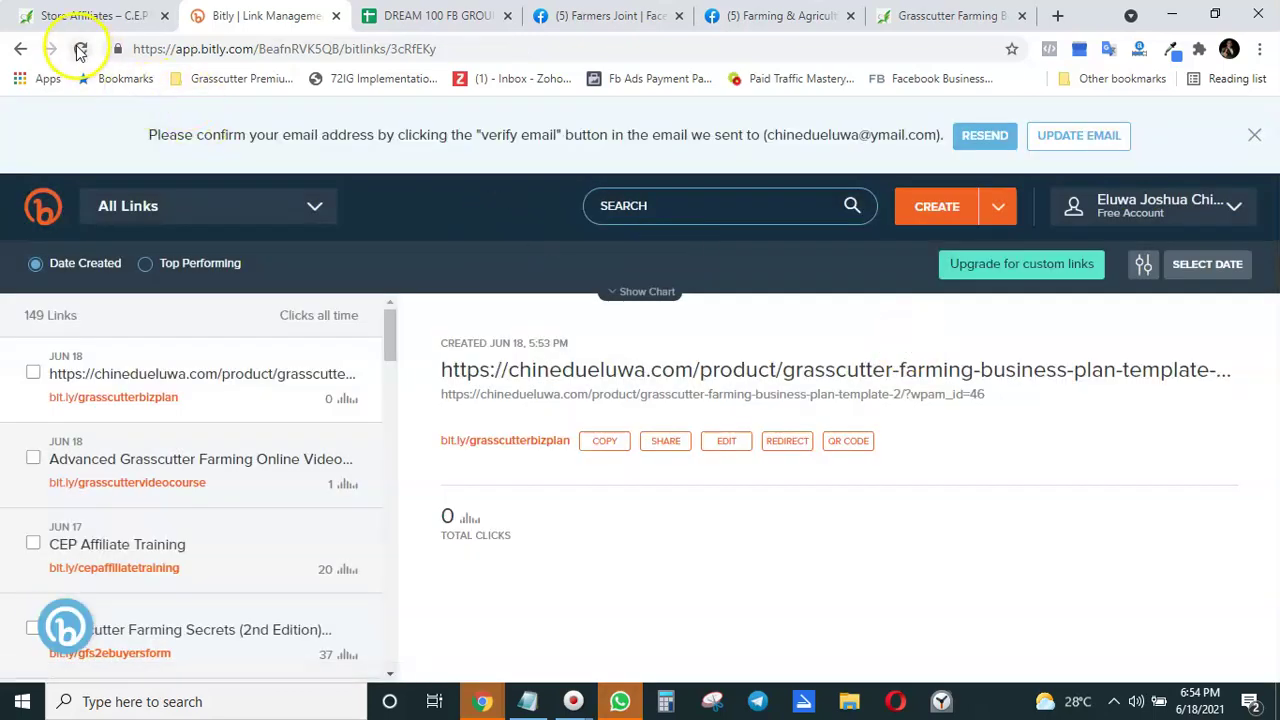
{"action": "left_click", "coordinate": [80, 49]}
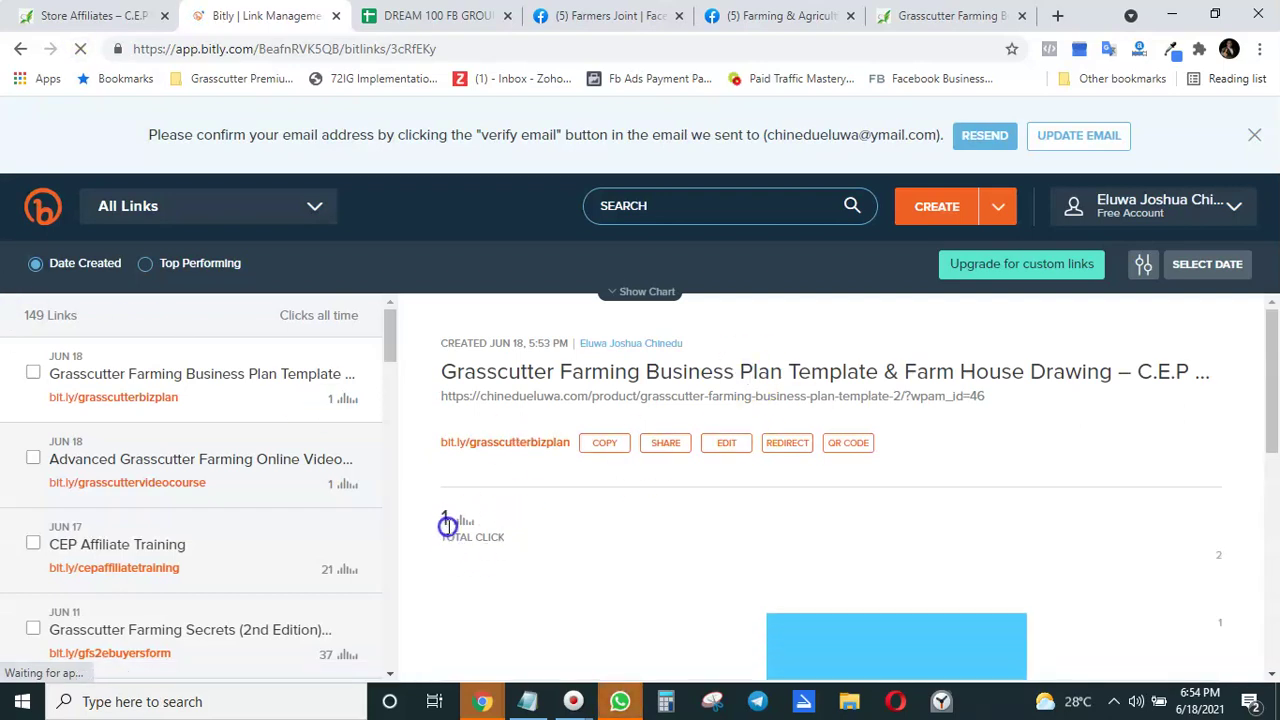
- Scroll through the bit.ly/grasscutterbizplan details, reviewing its 1 total click and bar chart
{"action": "left_click", "coordinate": [950, 17]}
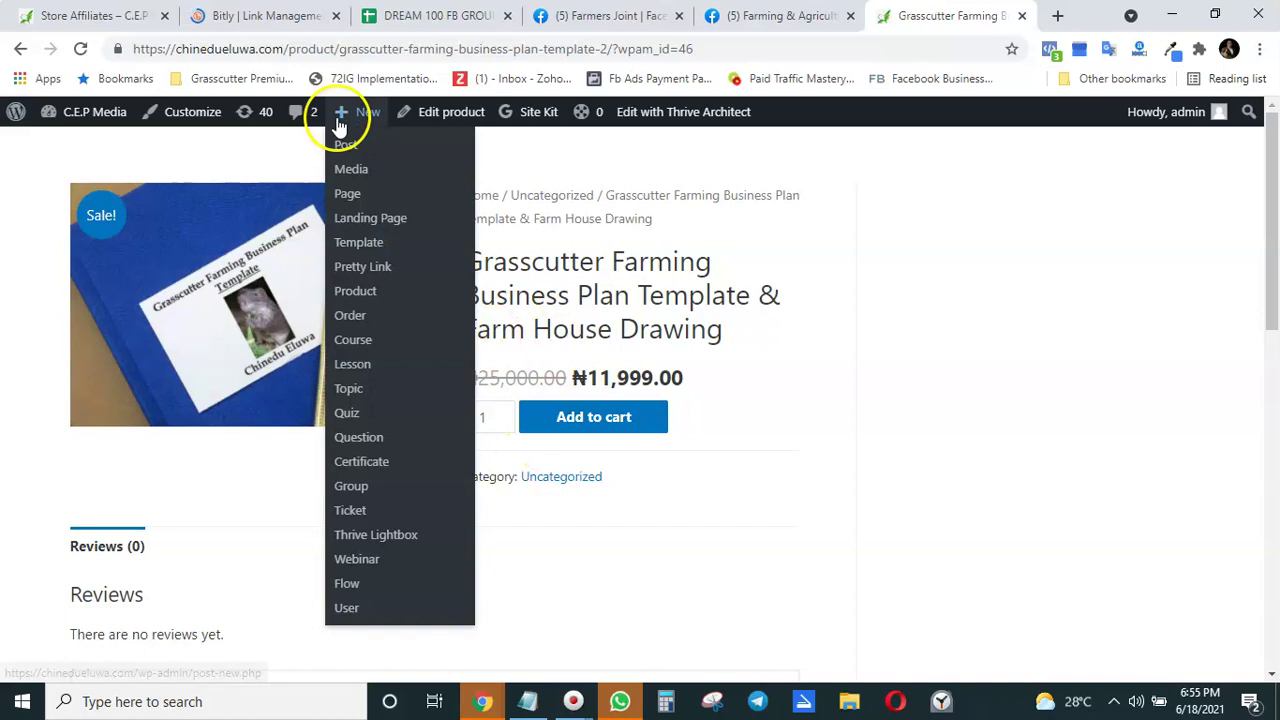
{"action": "left_click", "coordinate": [229, 20]}
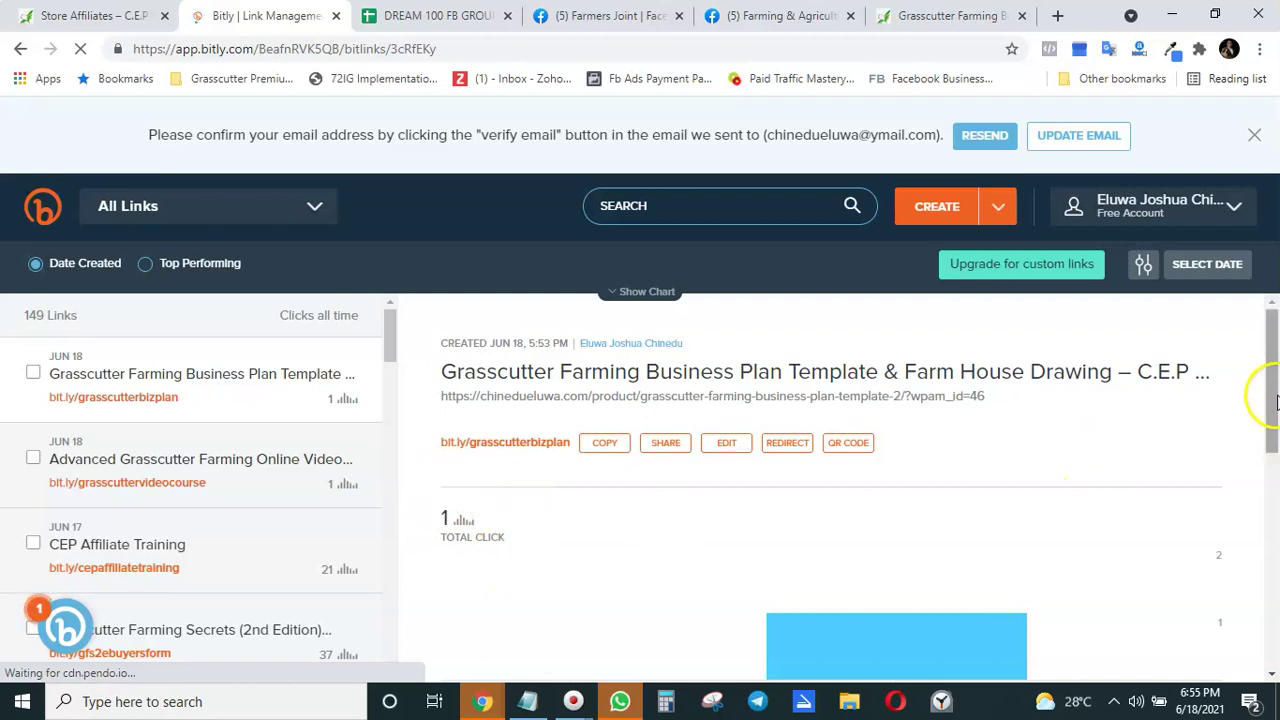
{"action": "left_click_drag", "start_coordinate": [1273, 398], "coordinate": [1271, 494]}
{"action": "mouse_move", "coordinate": [925, 360]}
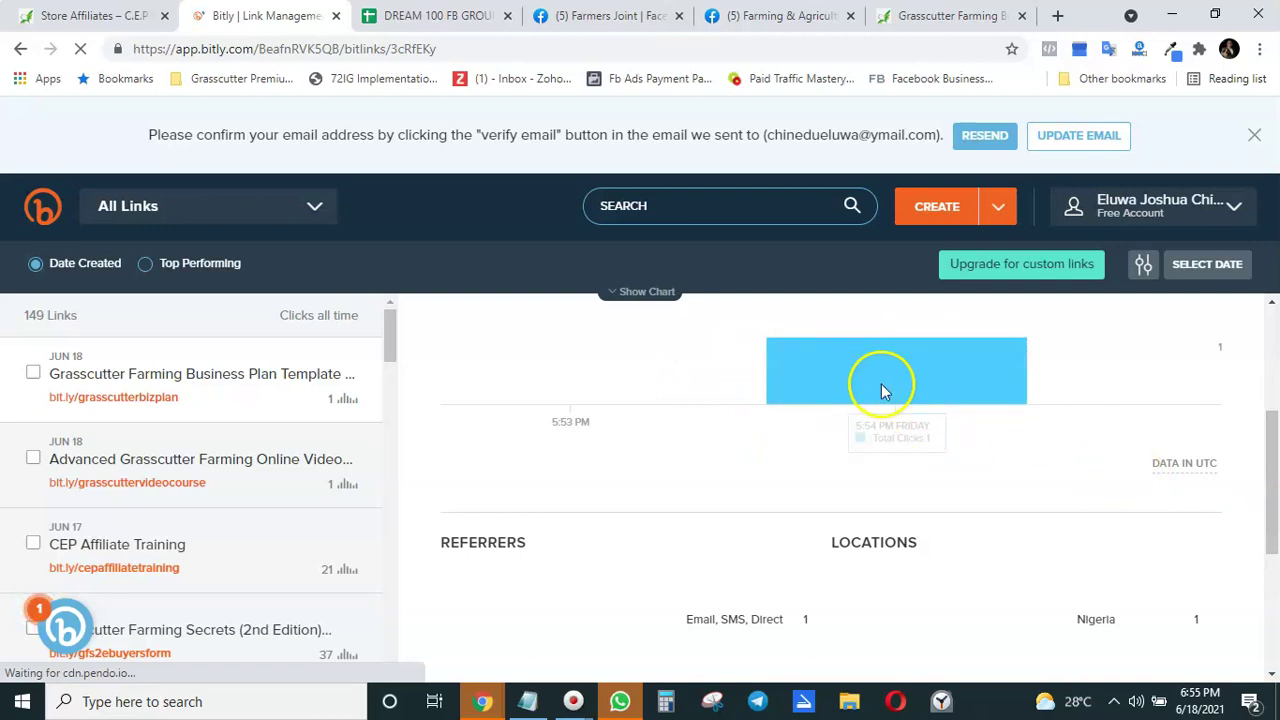
{"action": "mouse_move", "coordinate": [890, 387]}
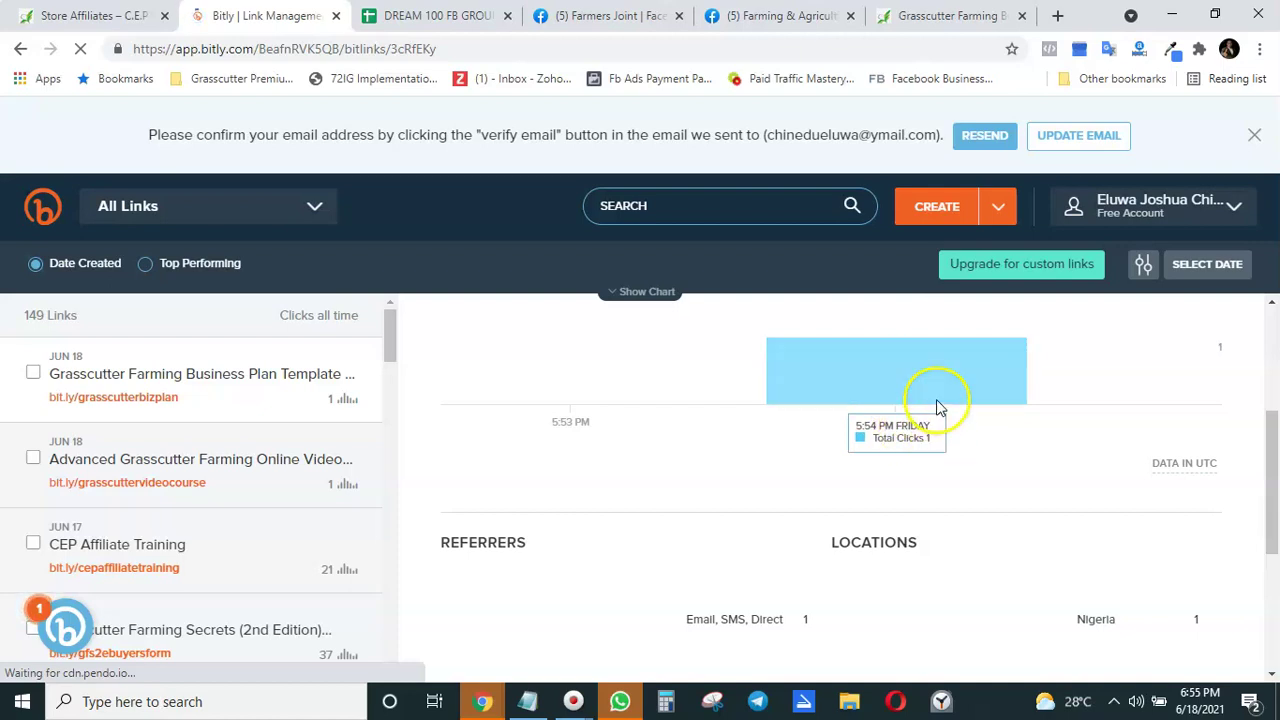
{"action": "mouse_move", "coordinate": [1272, 465]}
{"action": "left_mouse_down"}
{"action": "mouse_move", "coordinate": [1272, 480]}
{"action": "mouse_move", "coordinate": [1272, 452]}
{"action": "mouse_move", "coordinate": [1274, 467]}
{"action": "left_mouse_up"}
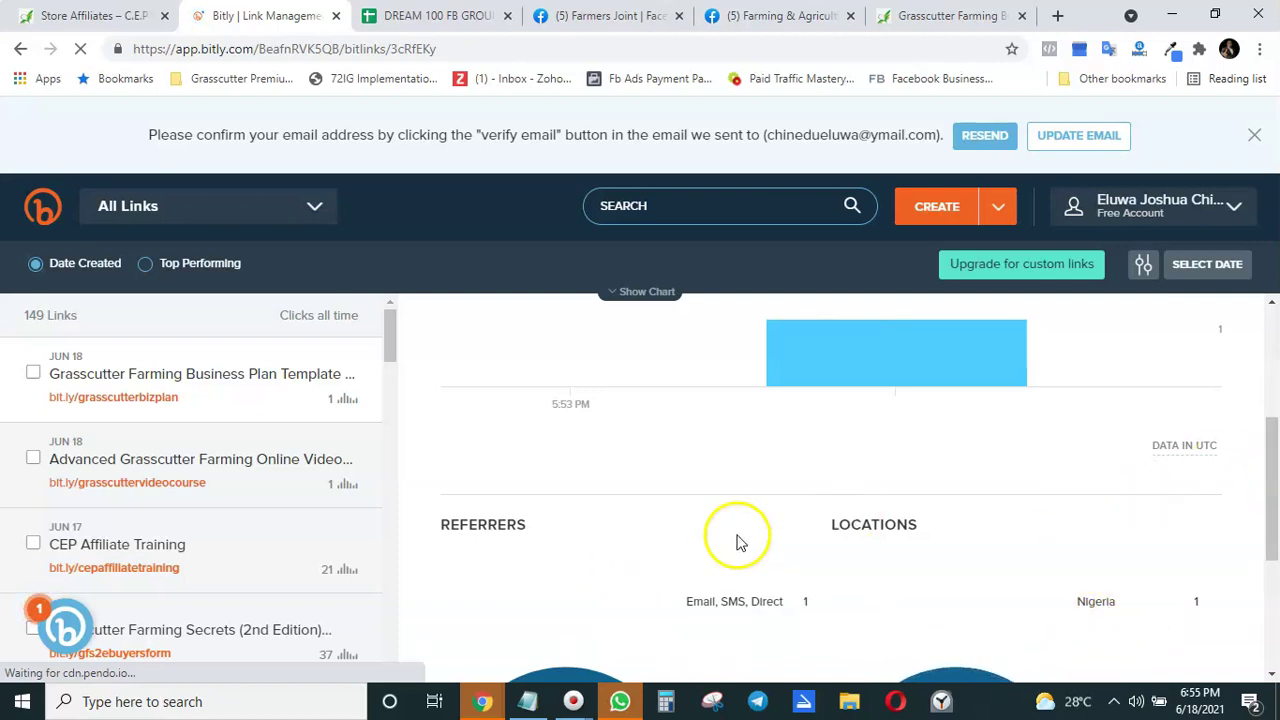
{"action": "left_click_drag", "start_coordinate": [1269, 491], "coordinate": [1274, 597]}
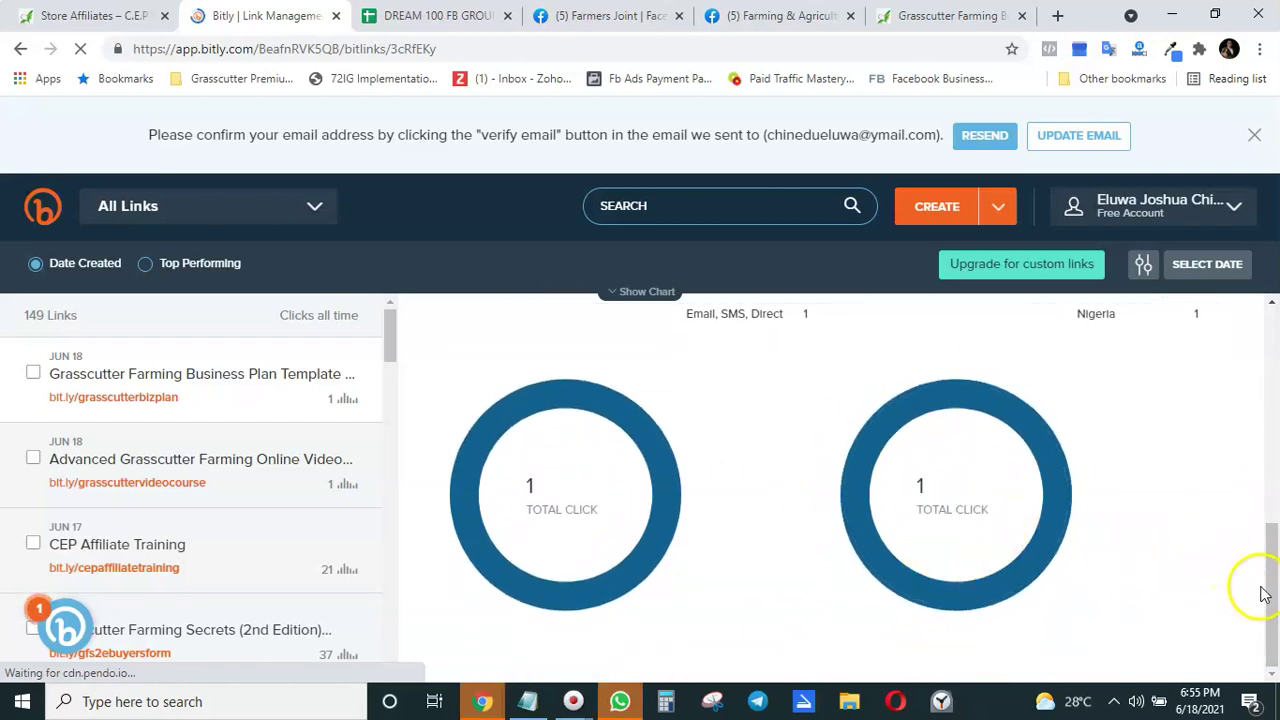
{"action": "left_click_drag", "start_coordinate": [1273, 597], "coordinate": [1263, 357]}
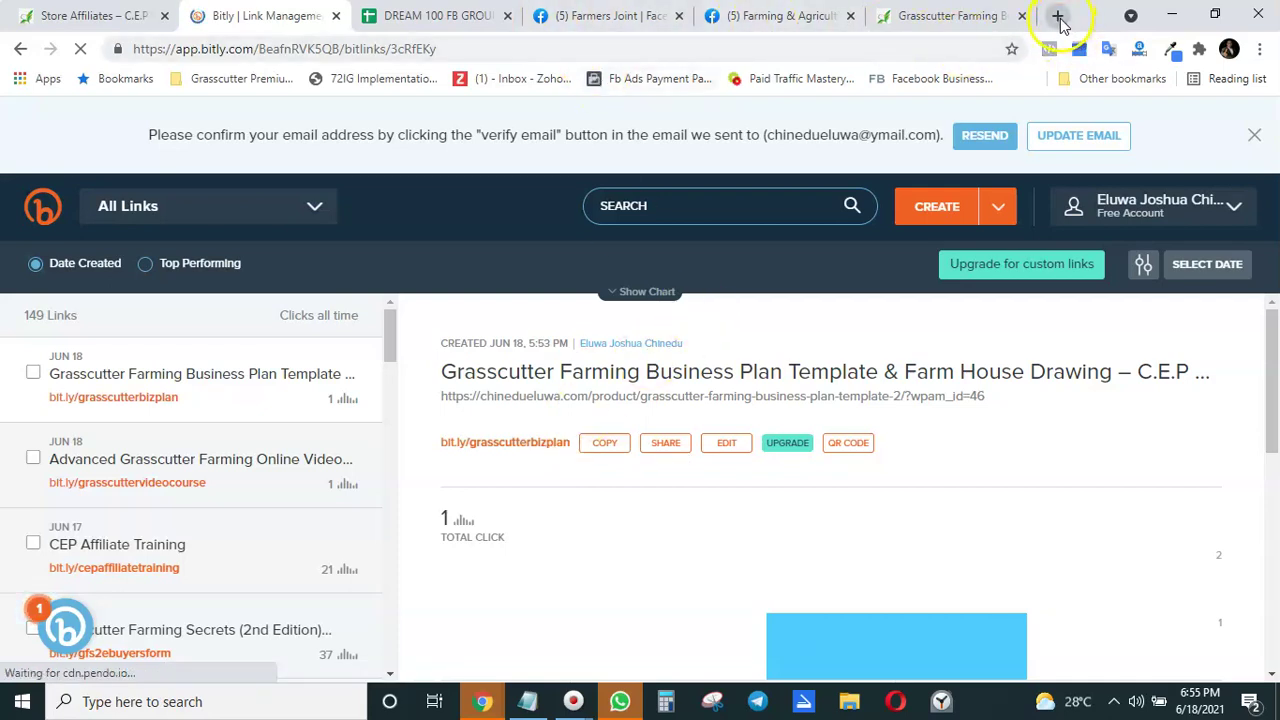
- Load tinyurl.com in a new browser tab
{"action": "left_click", "coordinate": [1058, 17]}
{"action": "left_click", "coordinate": [888, 52]}
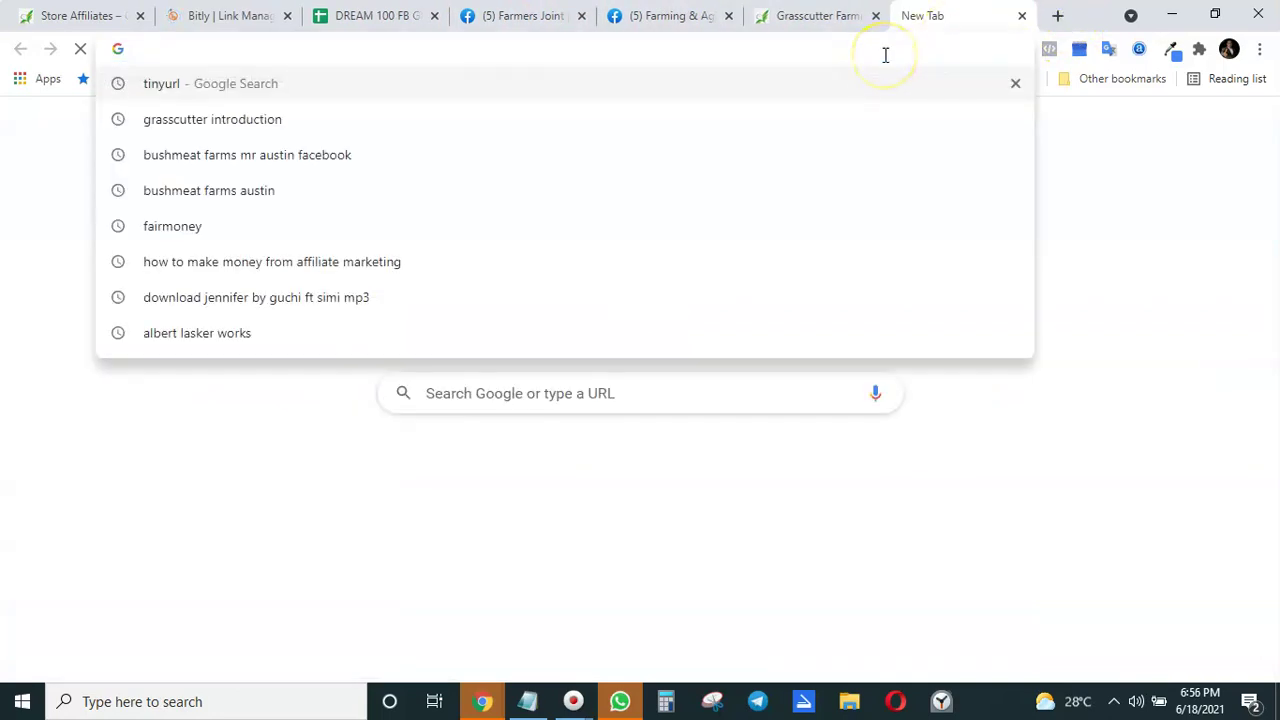
{"action": "type", "text": "tiny"}
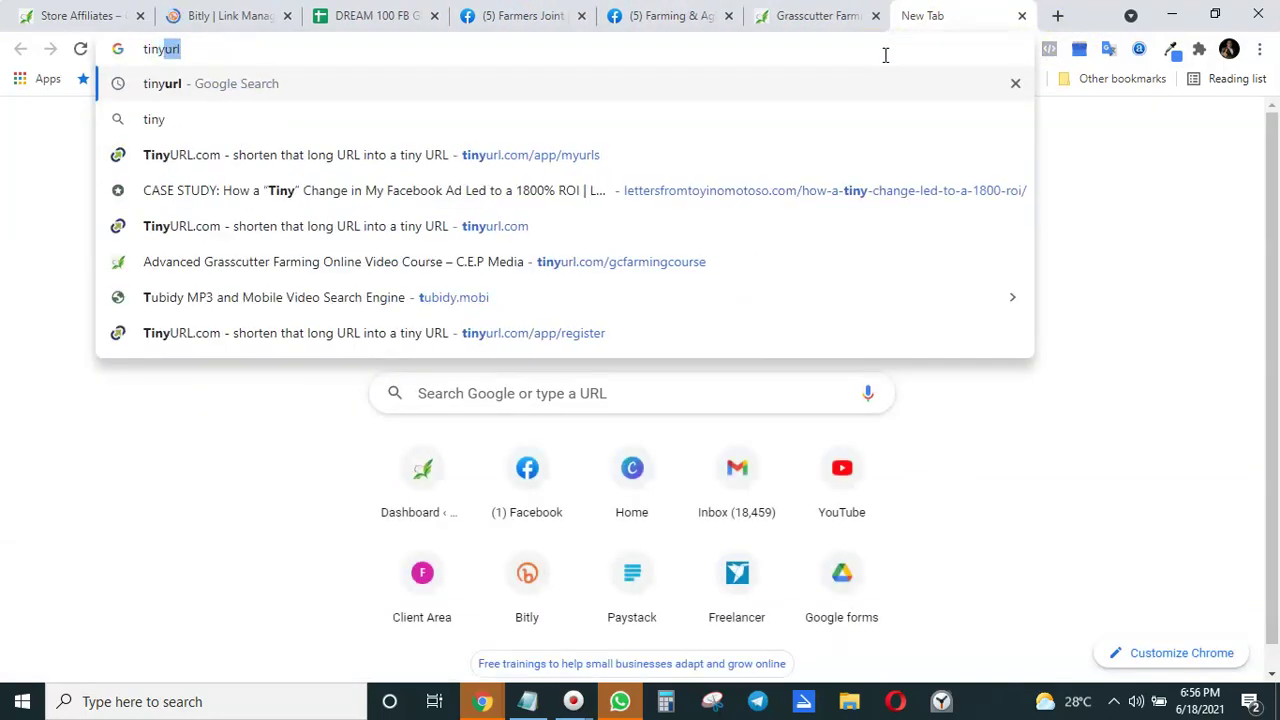
{"action": "type", "text": "url.com"}
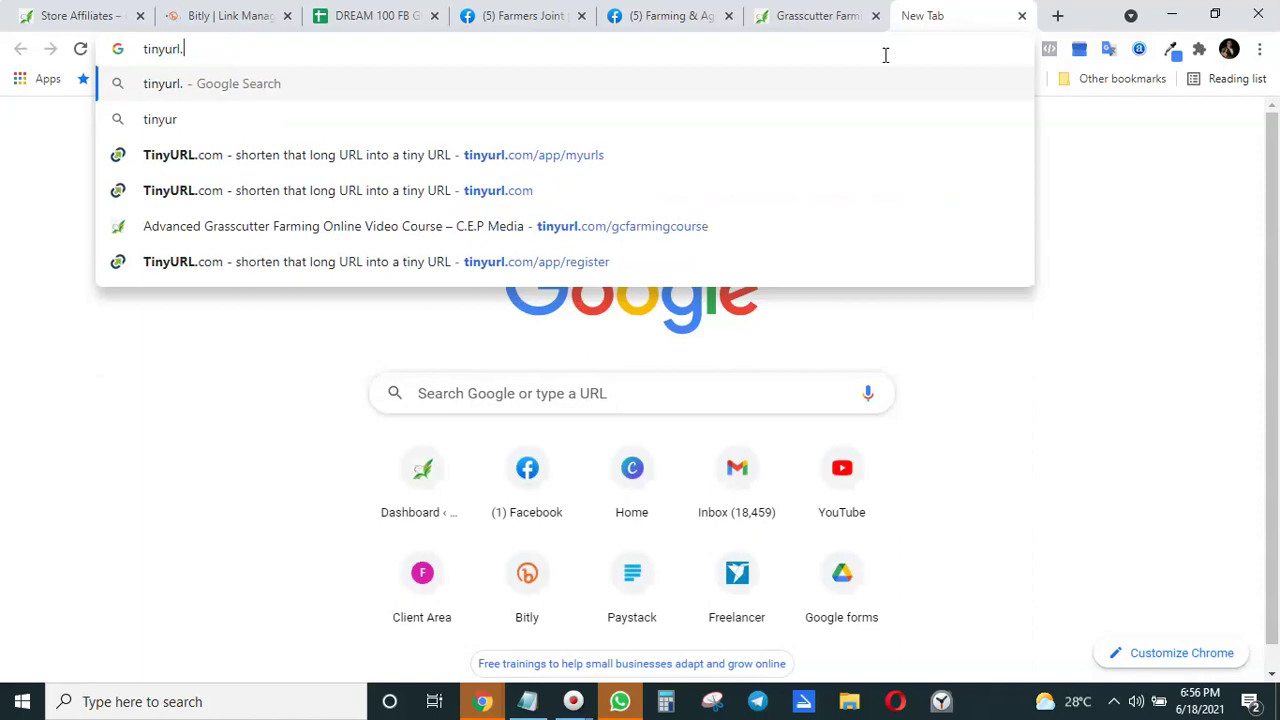
{"action": "key", "text": "Return"}
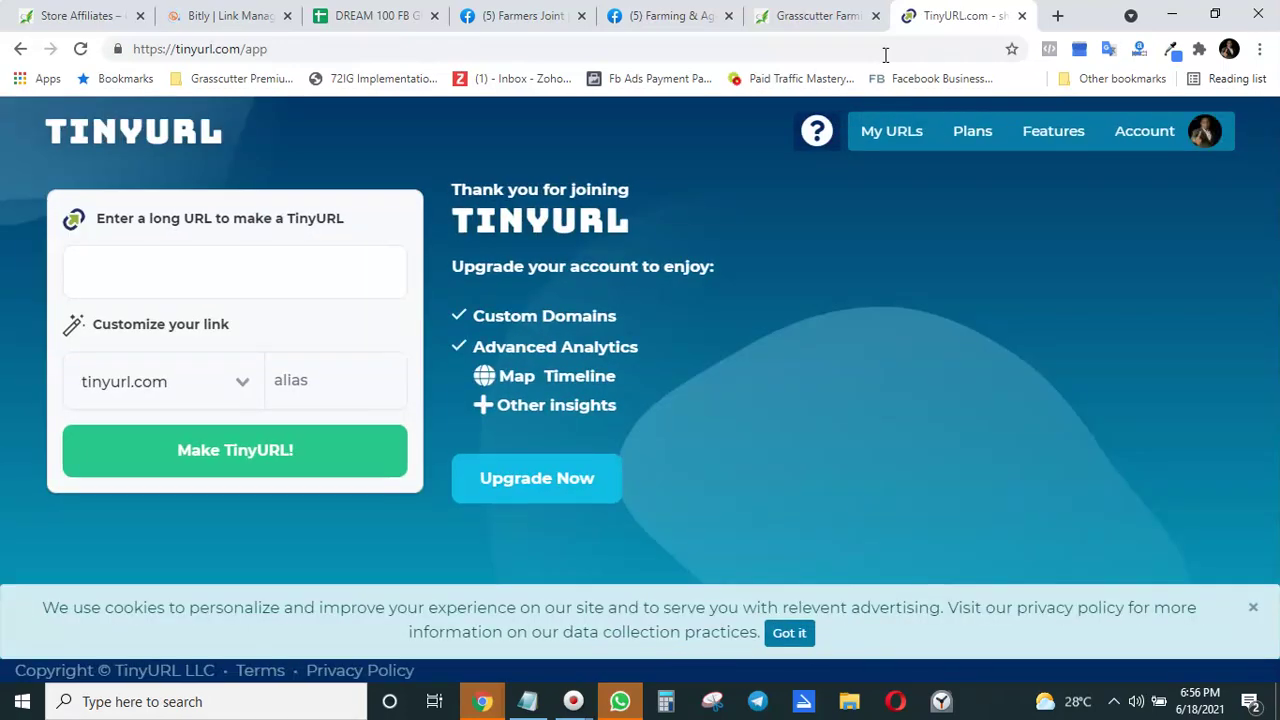
- Paste the business-plan affiliate link from the affiliate dashboard into TinyURL's long URL field
{"action": "left_click", "coordinate": [205, 252]}
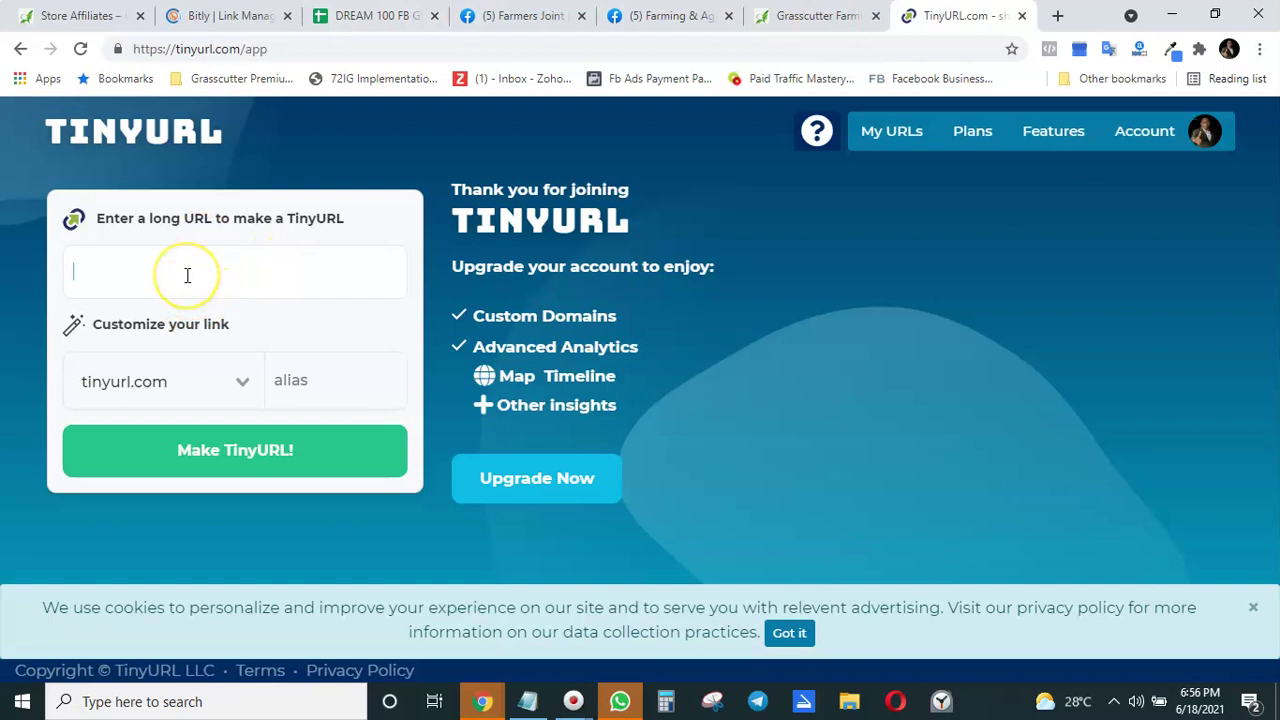
{"action": "right_click", "coordinate": [187, 276]}
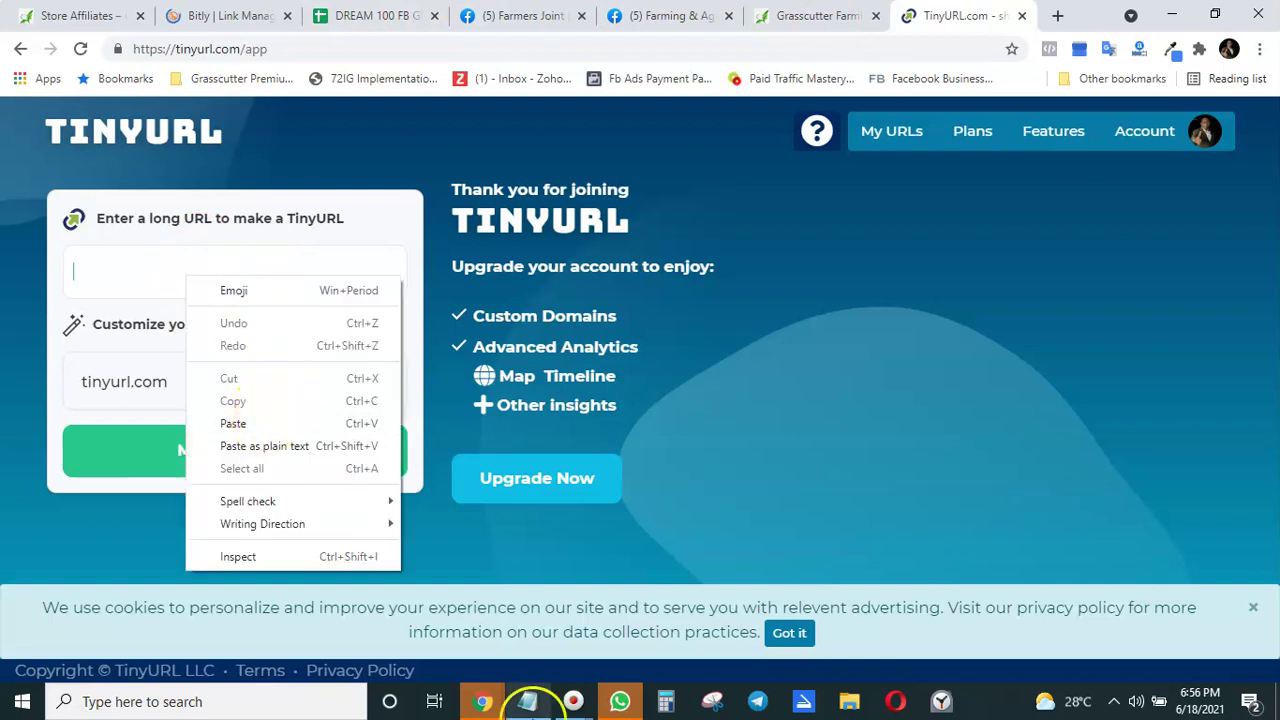
{"action": "left_click", "coordinate": [830, 20]}
{"action": "left_click", "coordinate": [830, 20]}
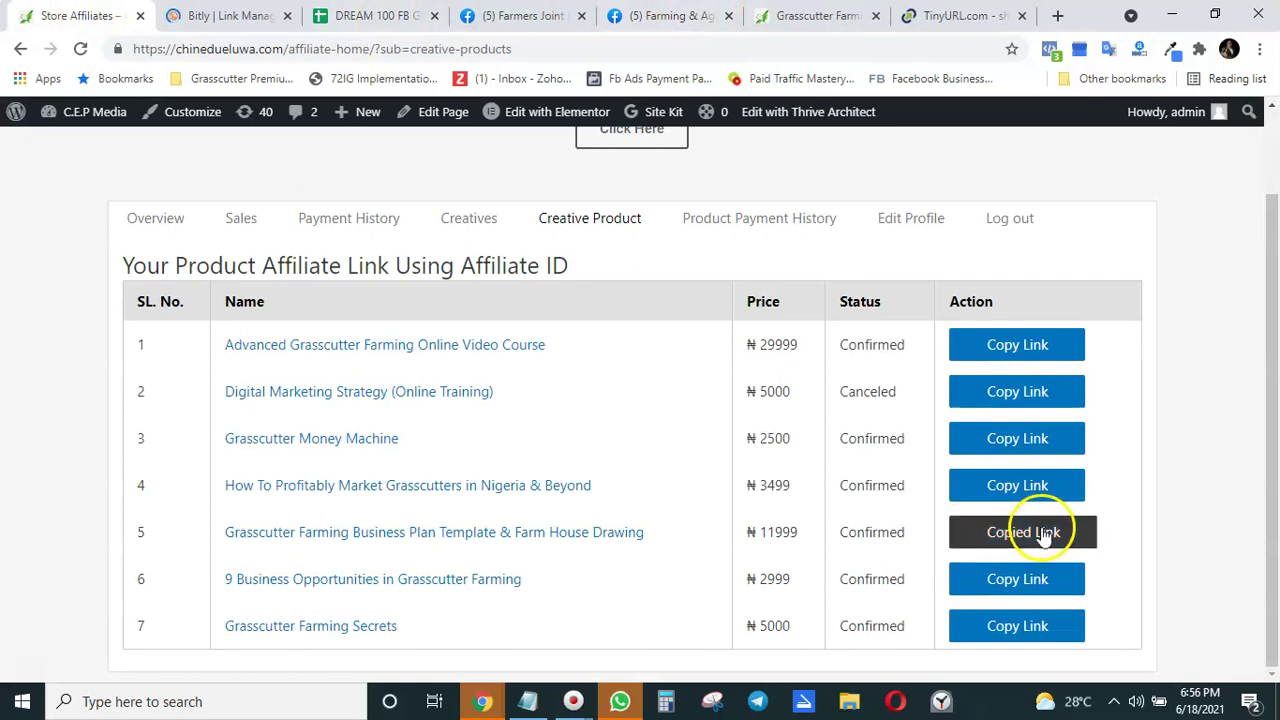
{"action": "left_click", "coordinate": [960, 16]}
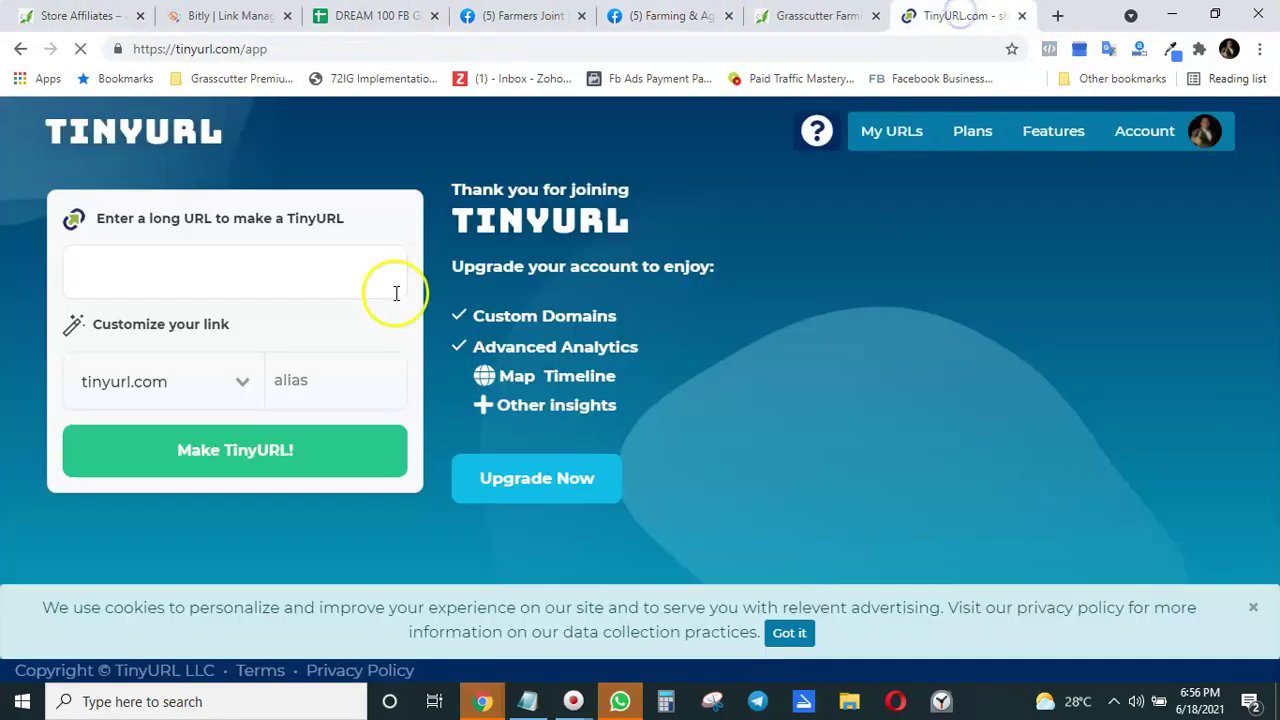
{"action": "left_click", "coordinate": [243, 277]}
{"action": "right_click", "coordinate": [242, 279]}
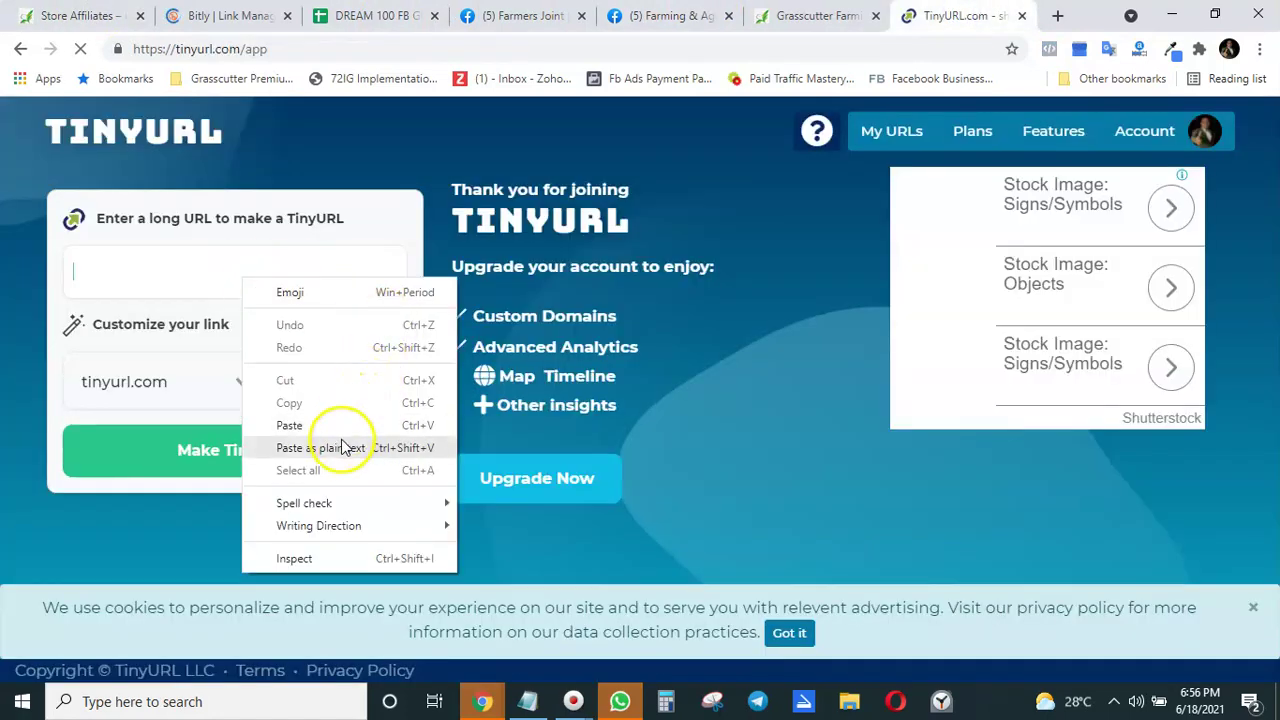
{"action": "left_click", "coordinate": [342, 447]}
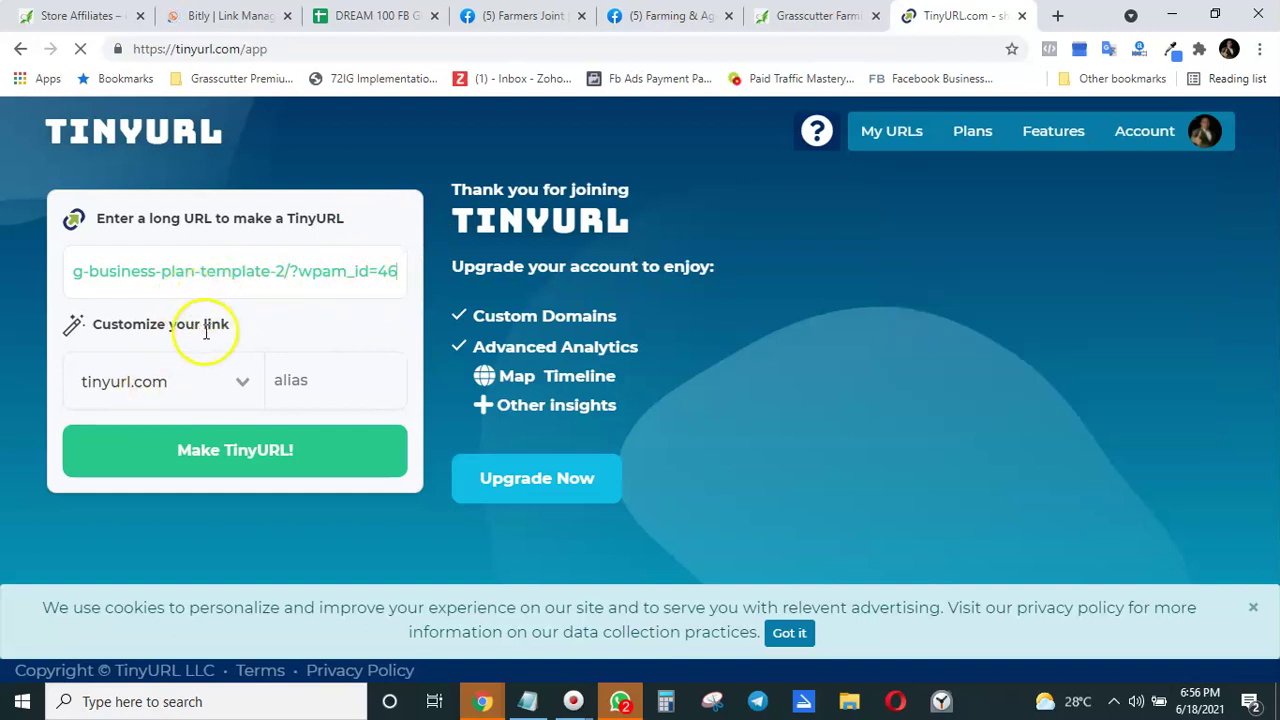
- Set the alias gcbusinessplan and create tinyurl.com/gcbusinessplan
{"action": "left_click", "coordinate": [331, 381]}
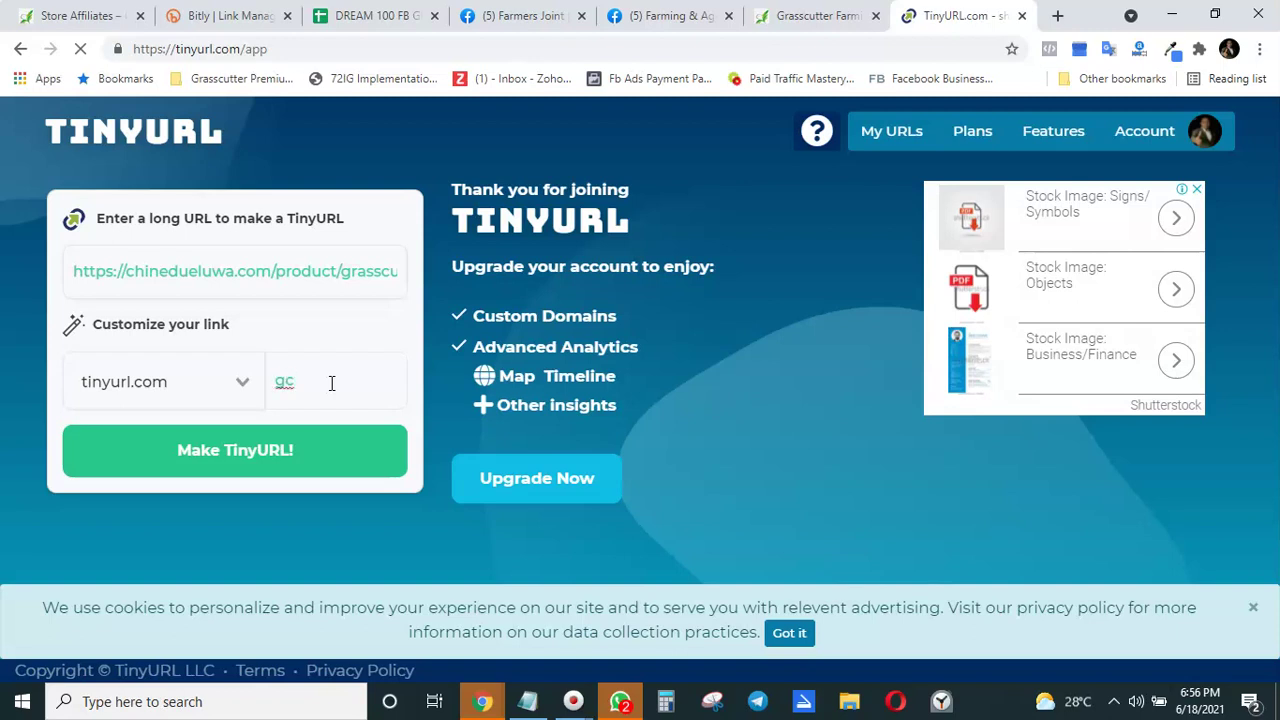
{"action": "type", "text": "sinessplan"}
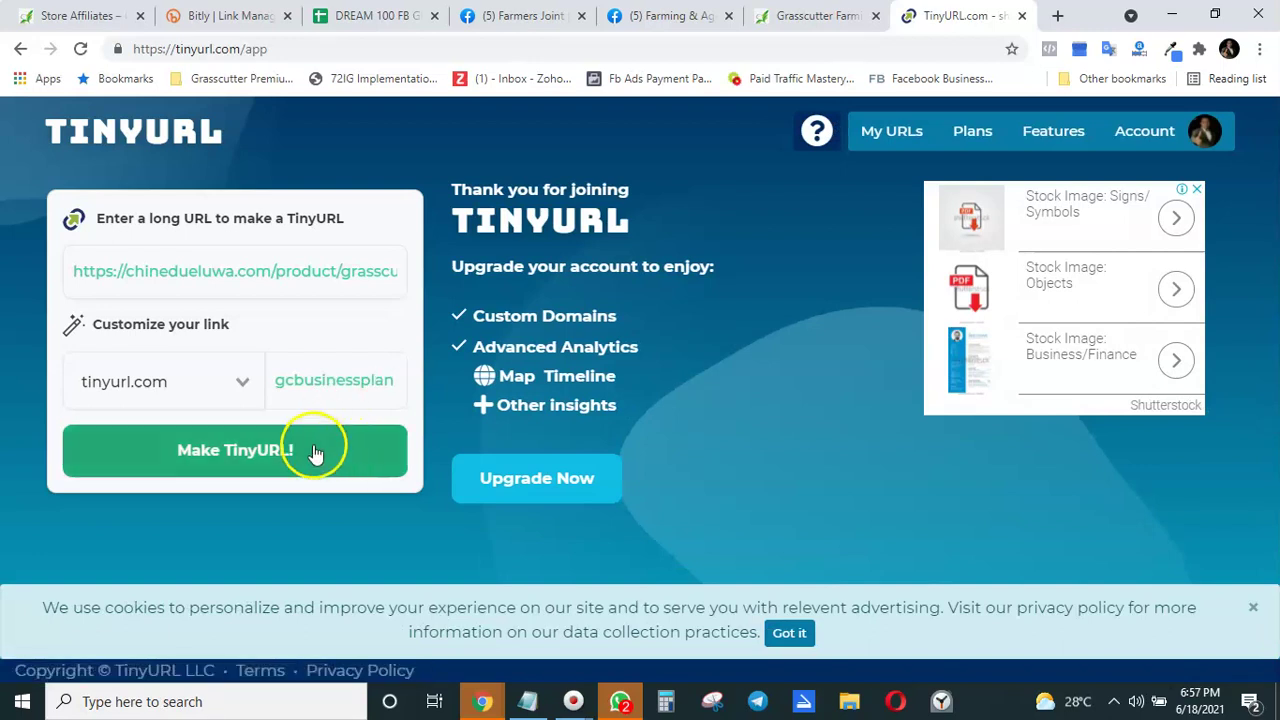
{"action": "left_click", "coordinate": [314, 450]}
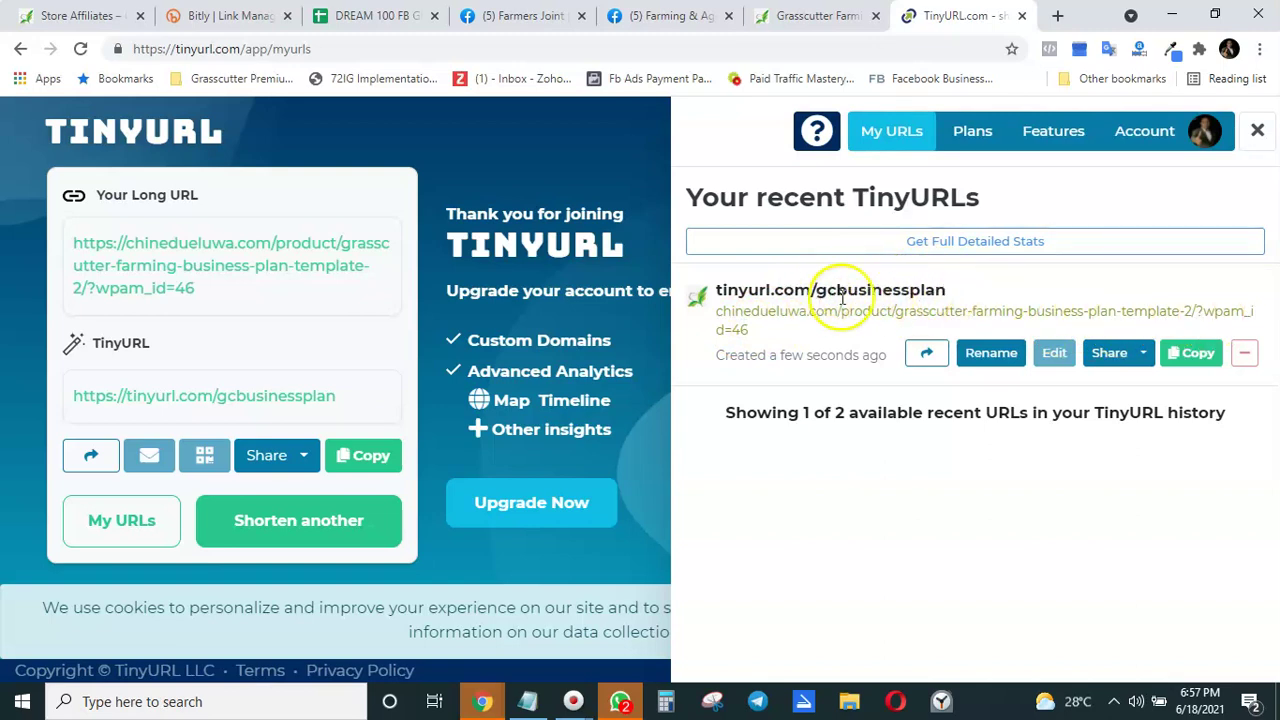
- Copy tinyurl.com/gcbusinessplan and open it to visit the product page
{"action": "left_click_drag", "start_coordinate": [945, 290], "coordinate": [713, 297]}
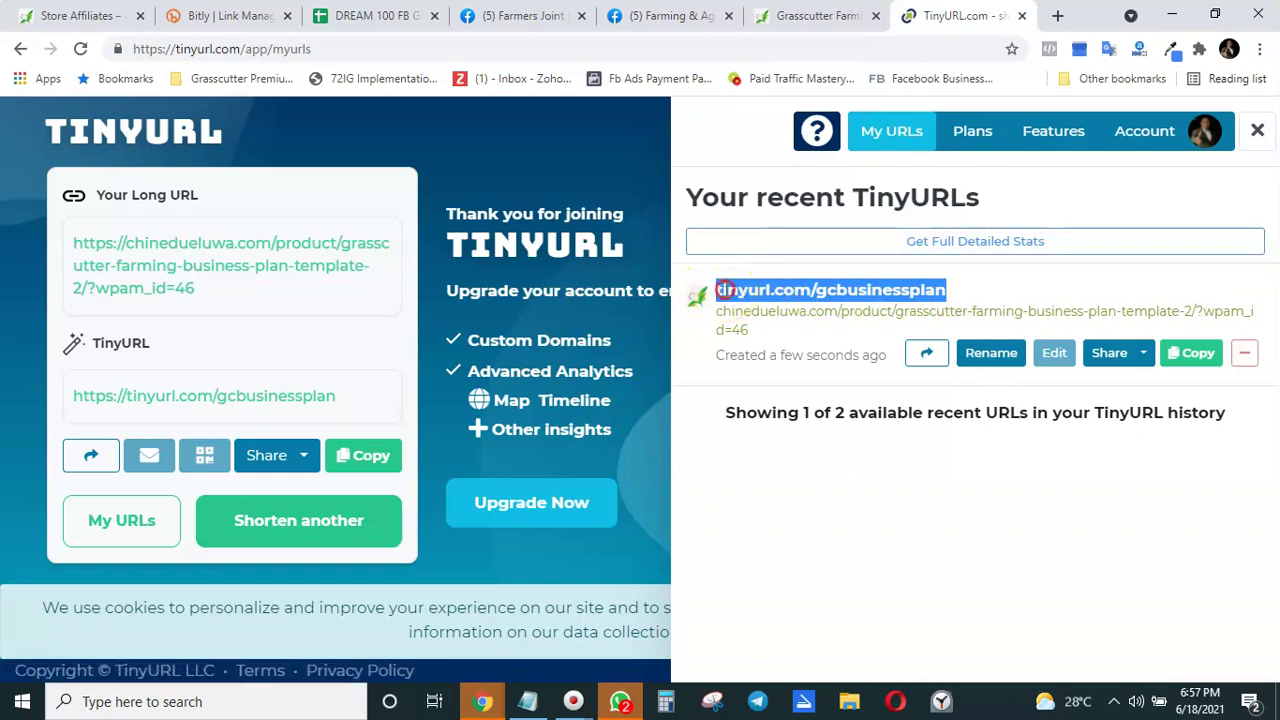
{"action": "right_click", "coordinate": [725, 291]}
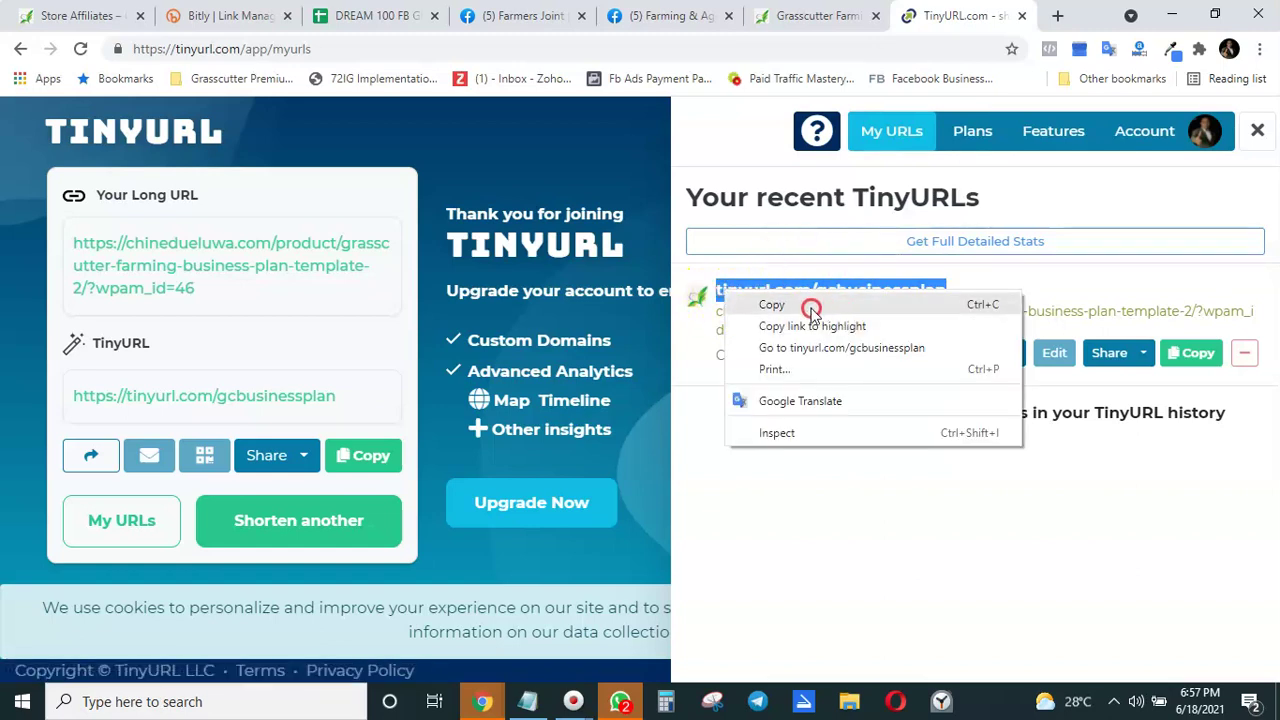
{"action": "left_click", "coordinate": [772, 305]}
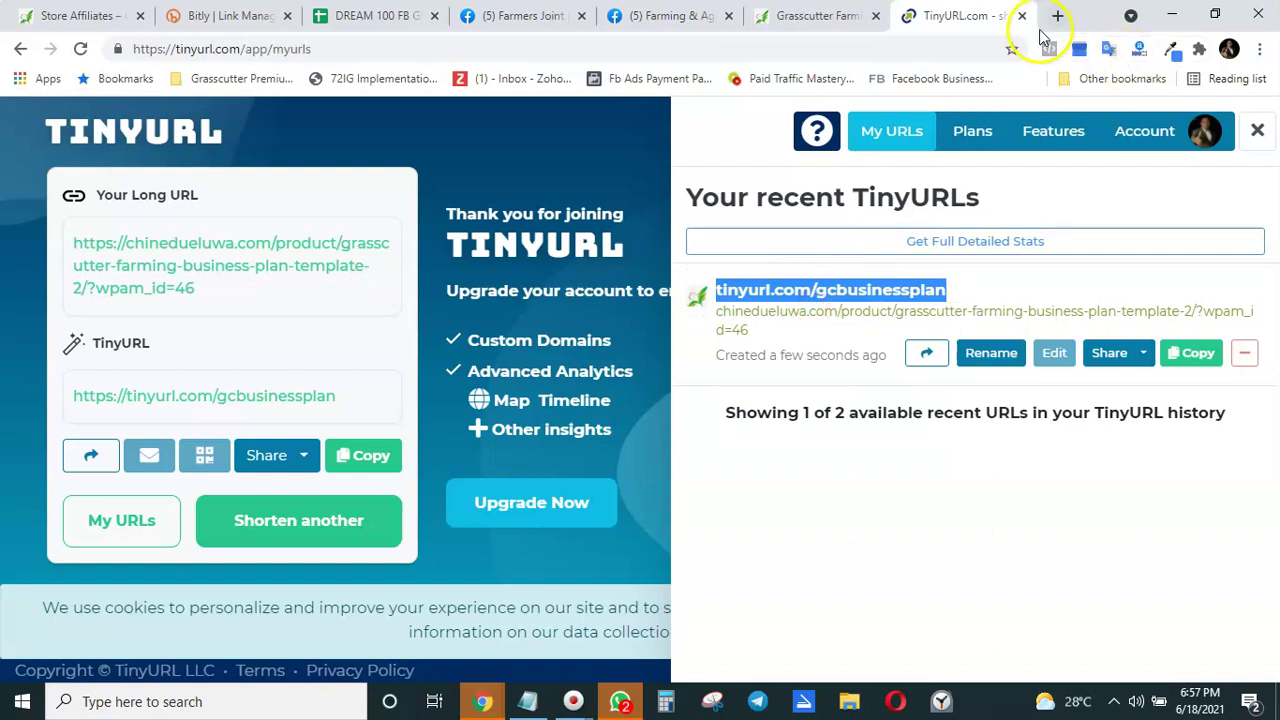
{"action": "right_click", "coordinate": [883, 293]}
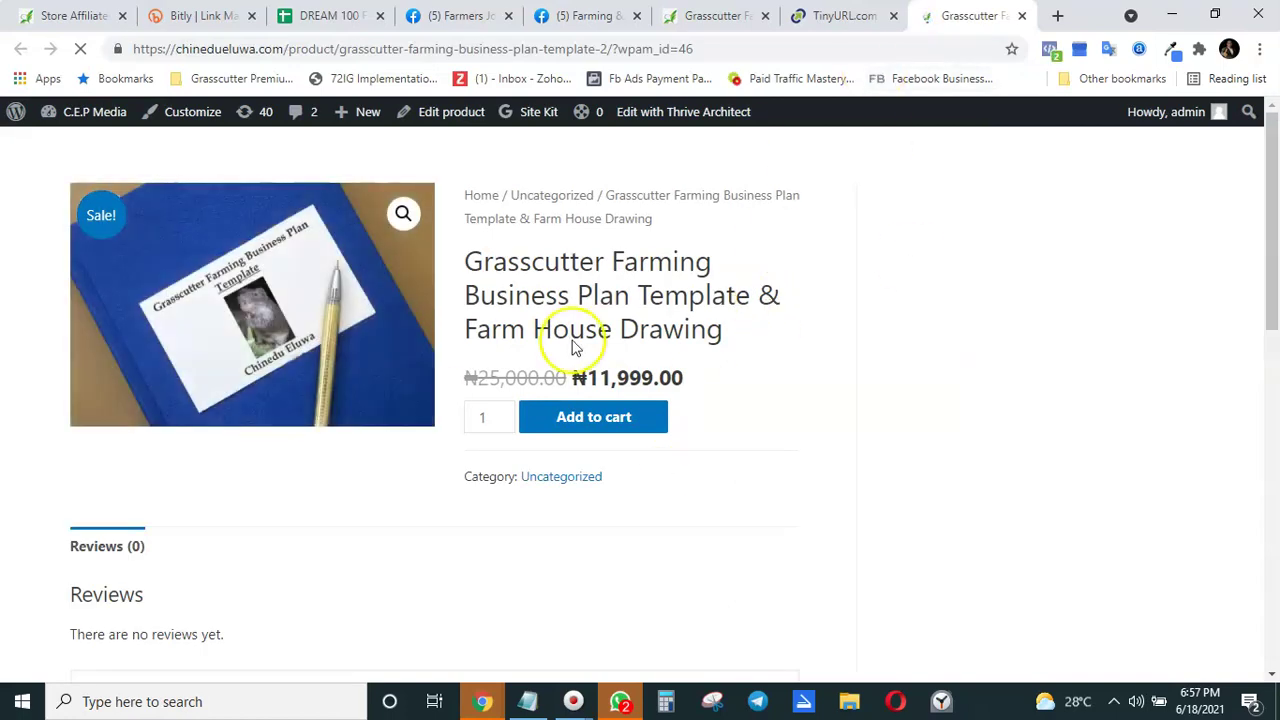
- Reload the recent TinyURLs list to see gcbusinessplan's click count of 1
{"action": "left_click", "coordinate": [856, 22]}
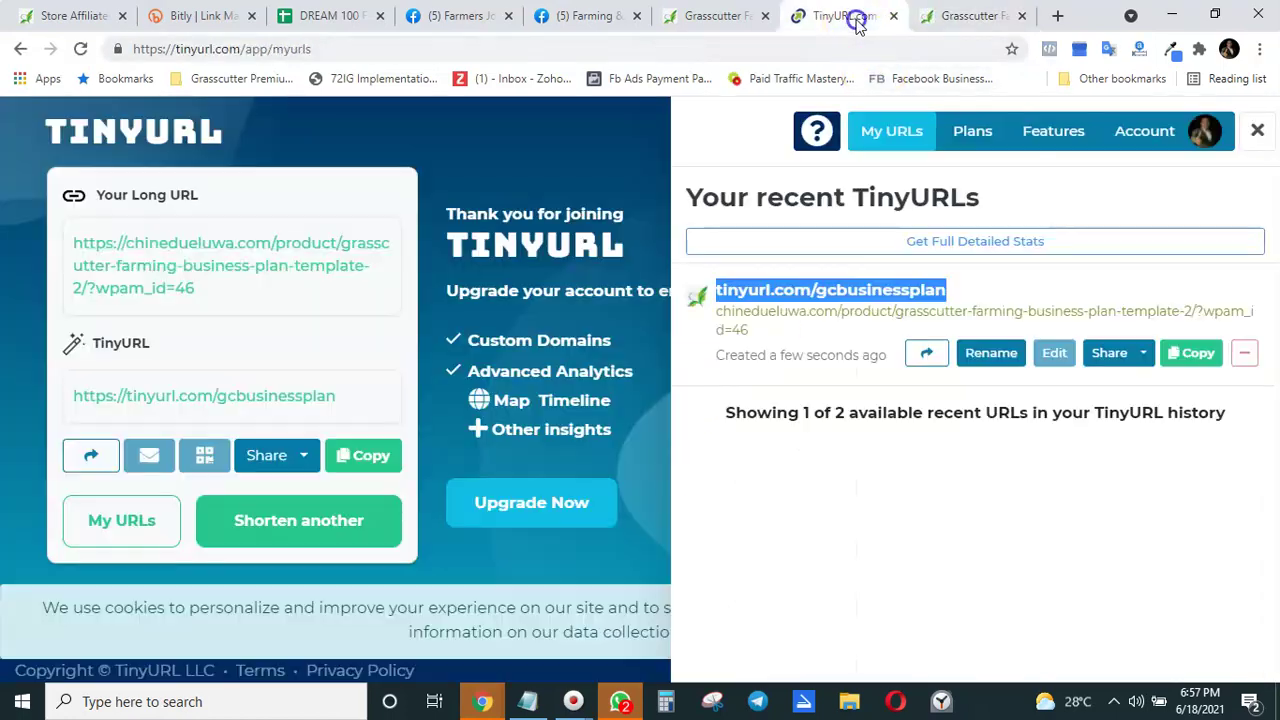
{"action": "left_click", "coordinate": [80, 49]}
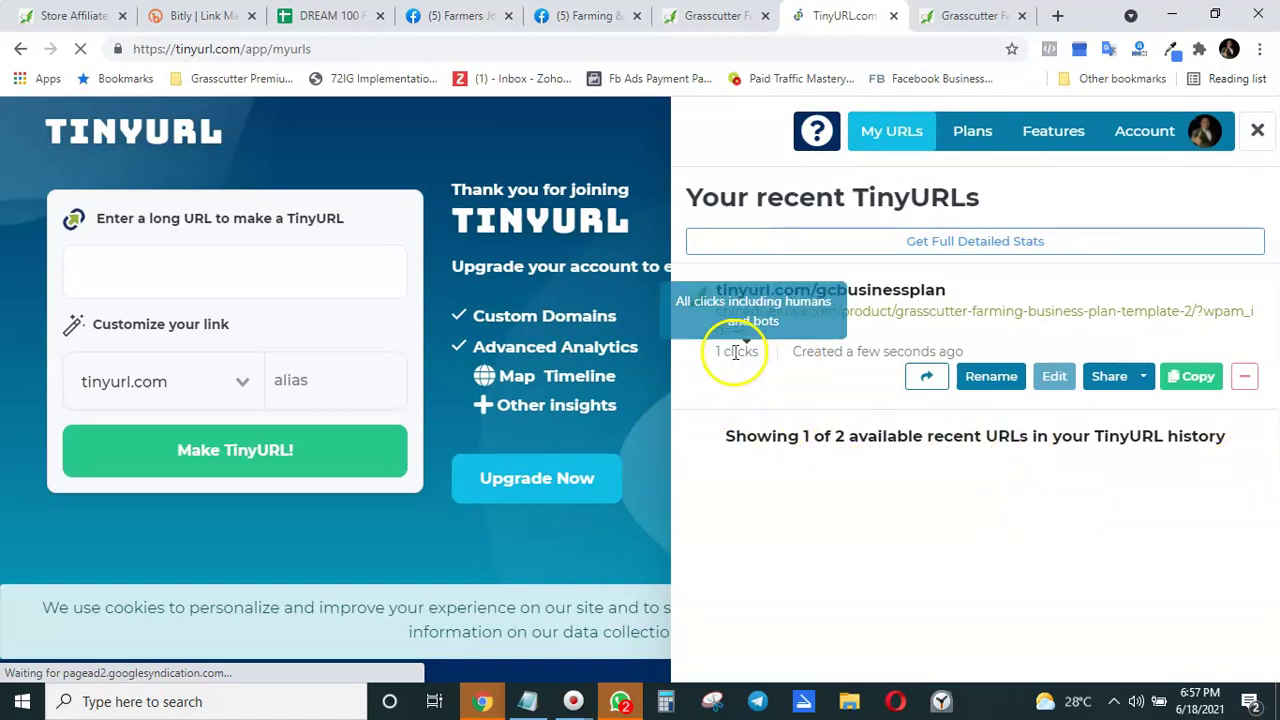
{"action": "mouse_move", "coordinate": [729, 350]}
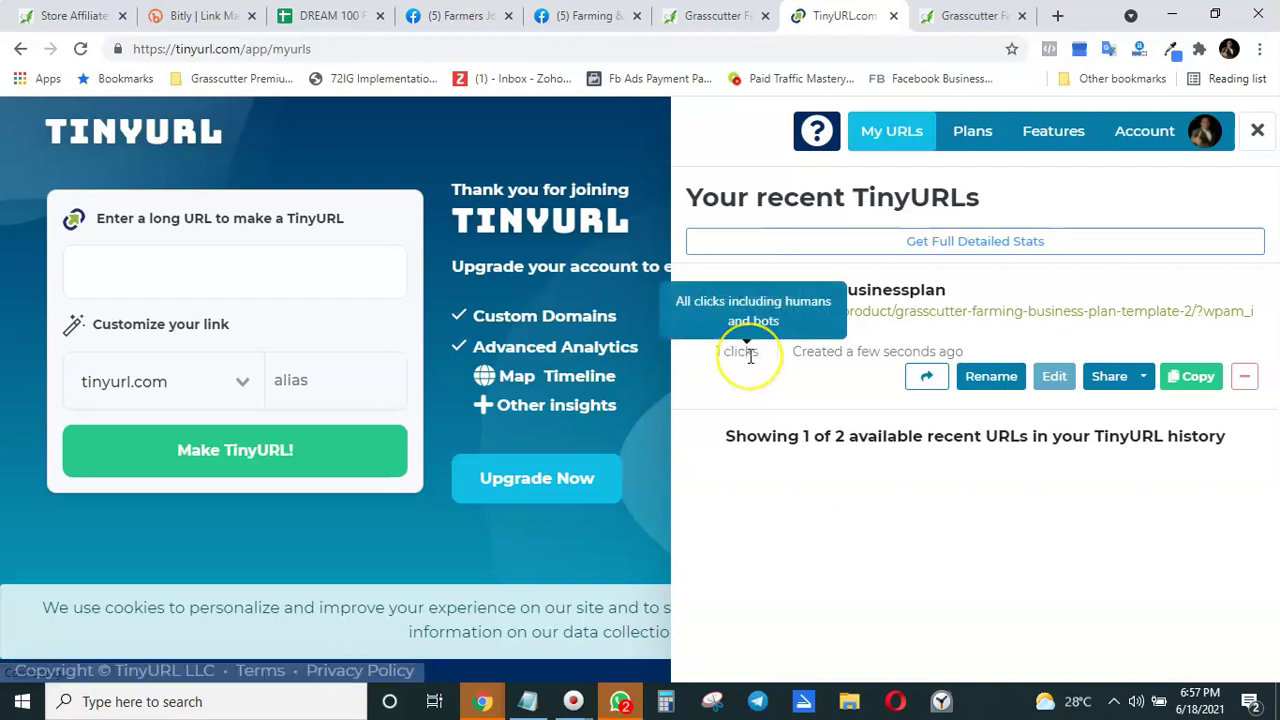
{"action": "left_click", "coordinate": [750, 357]}
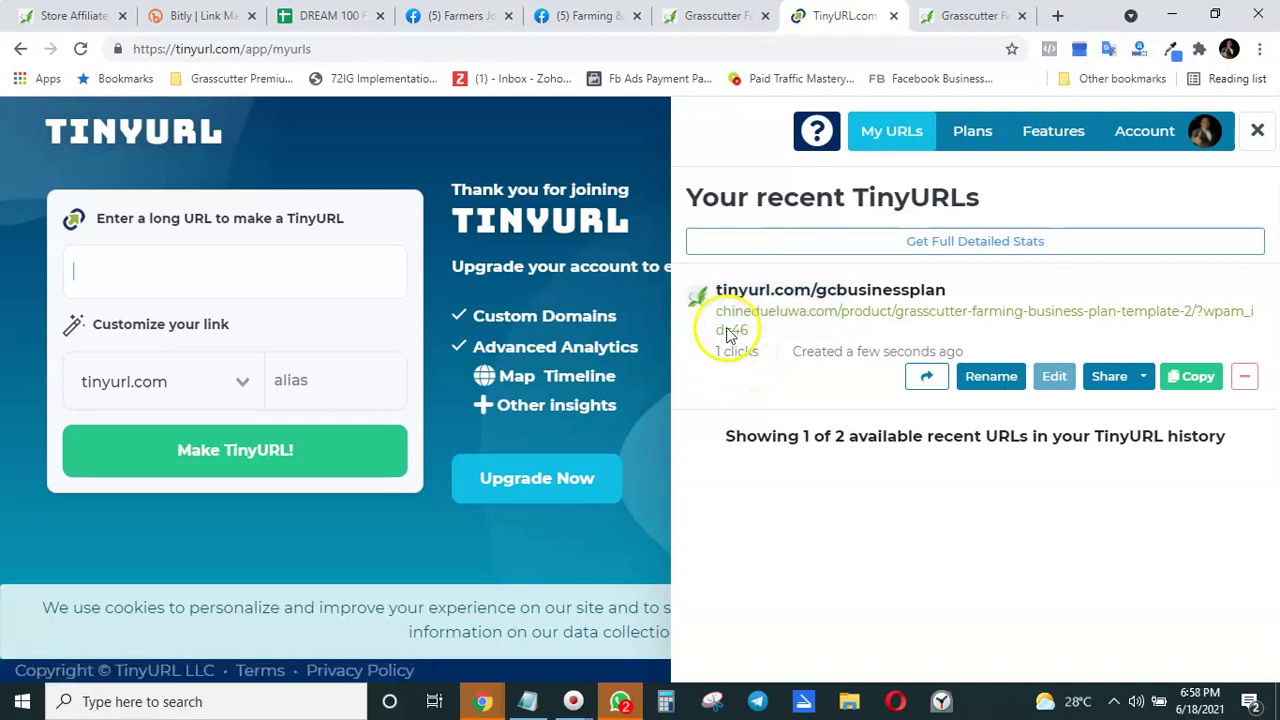
{"action": "left_click", "coordinate": [983, 250]}
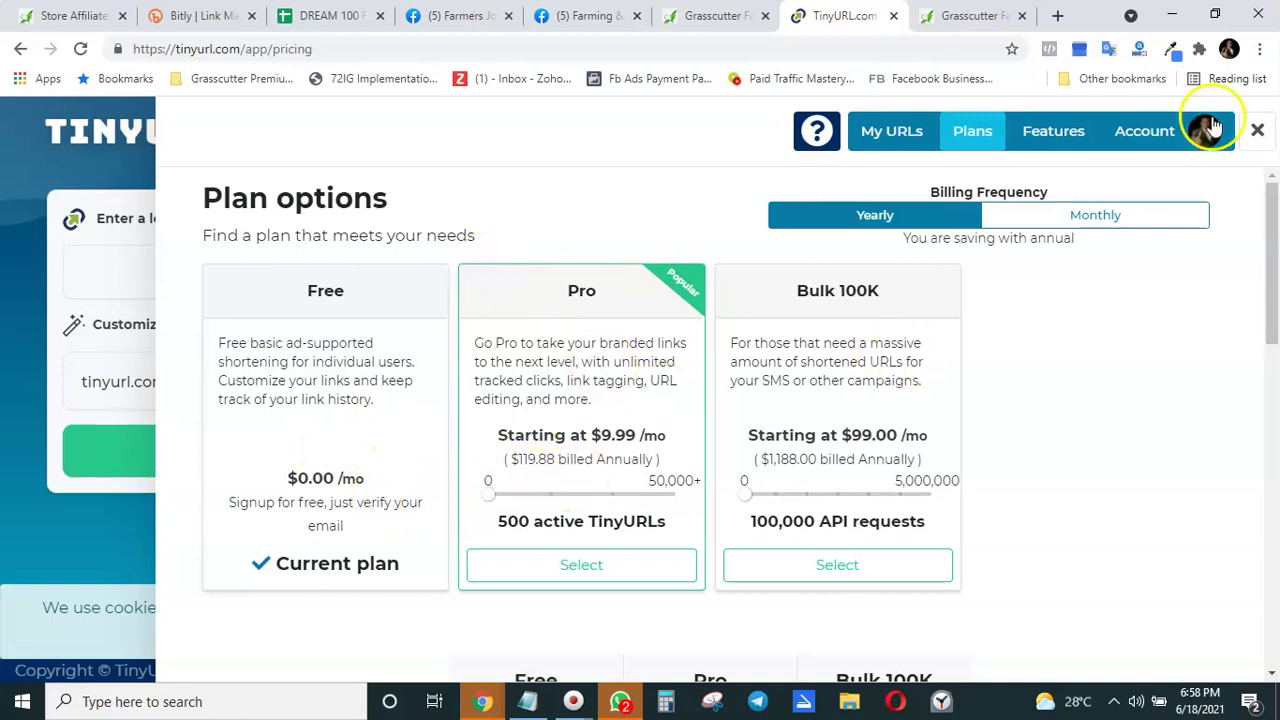
{"action": "left_click", "coordinate": [1257, 130]}
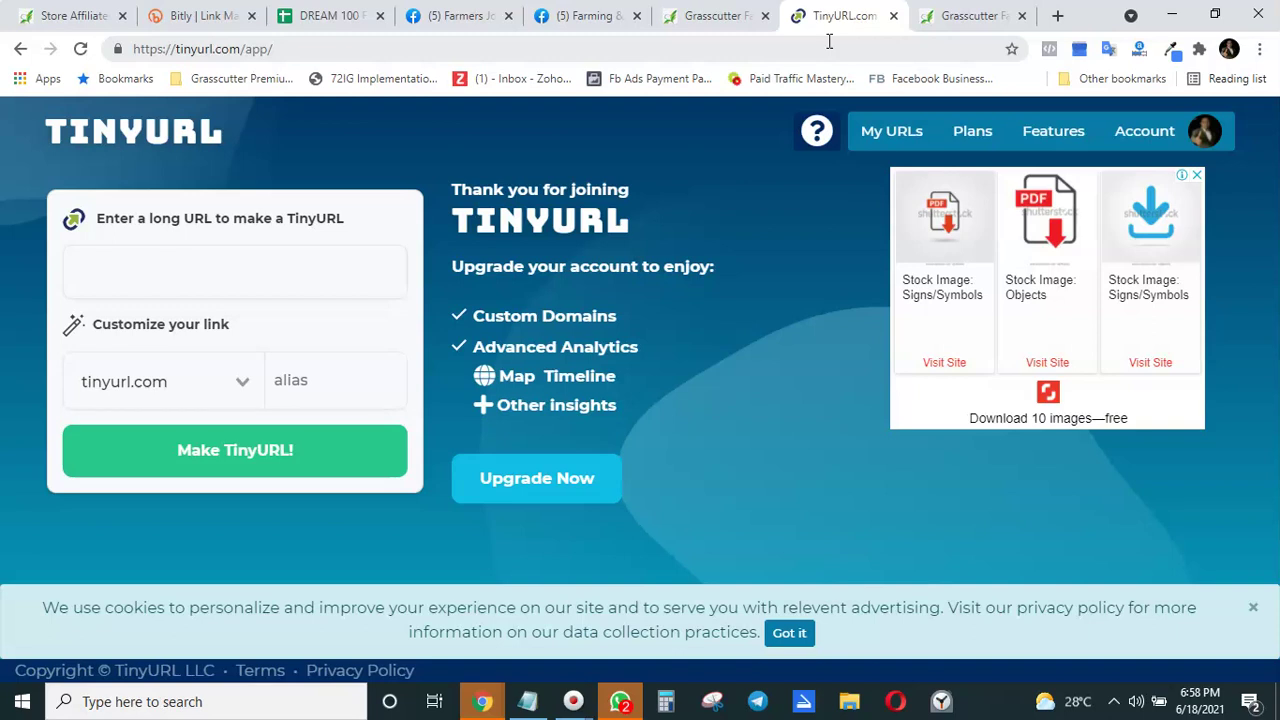
{"action": "left_click", "coordinate": [735, 28]}
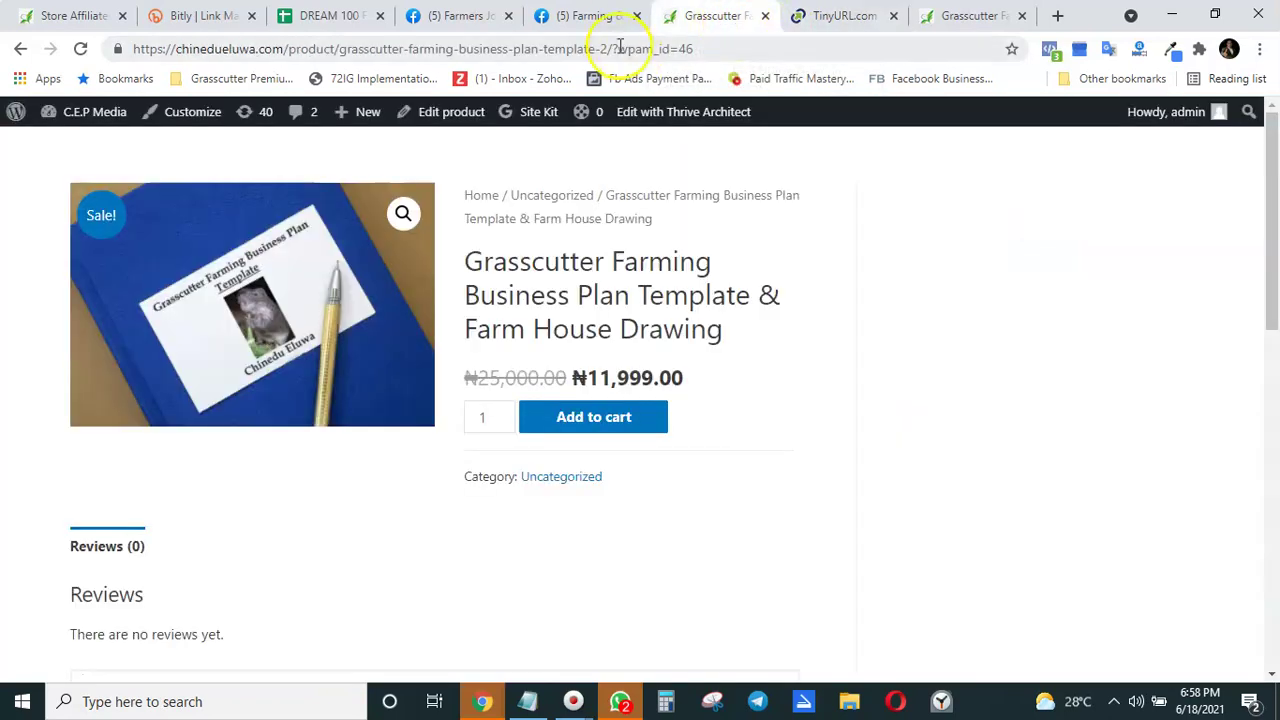
{"action": "left_click", "coordinate": [843, 25]}
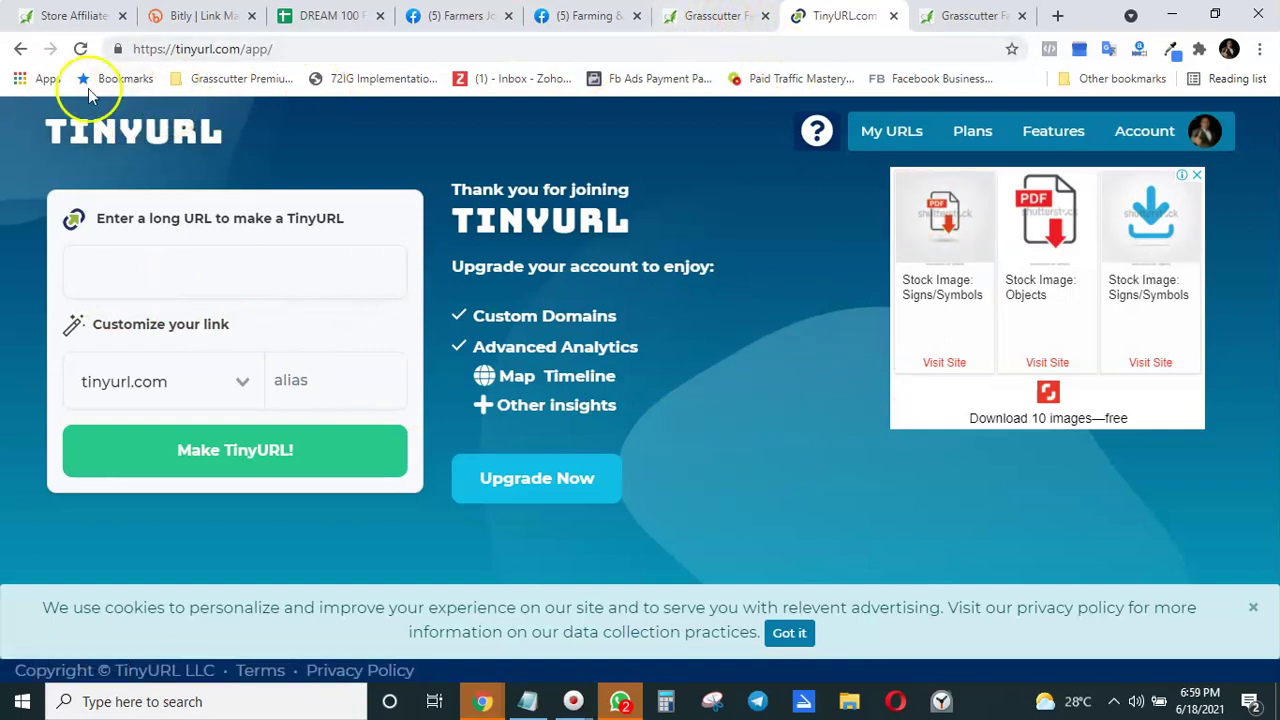
{"action": "left_click", "coordinate": [22, 50]}
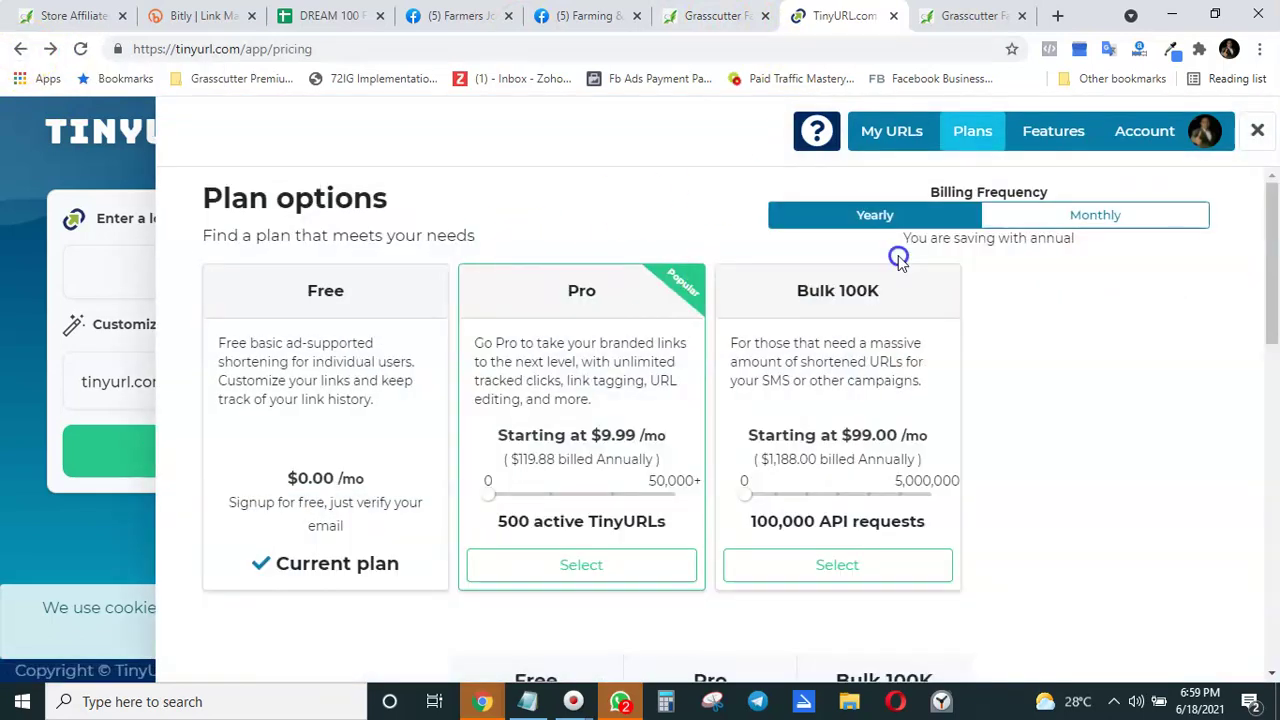
{"action": "left_click", "coordinate": [909, 122]}
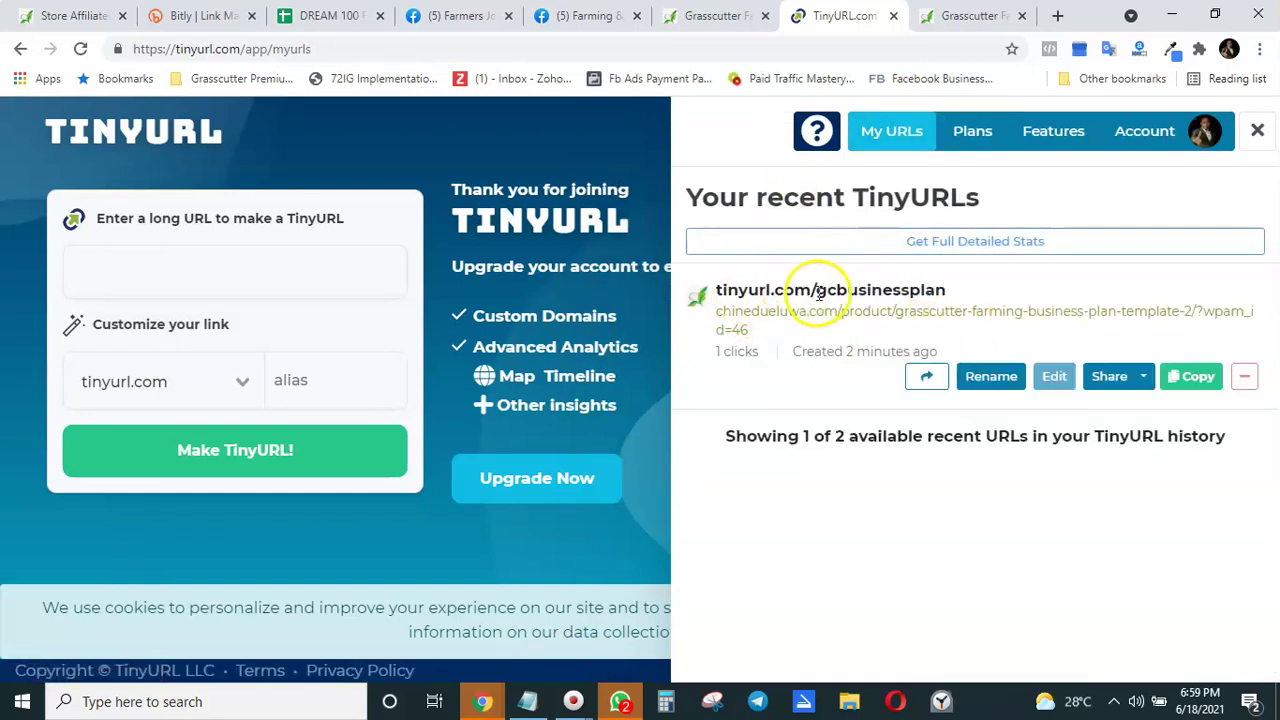
- Glance at the bit.ly link in Bitly, then return to the ₦11,999.00 product page
{"action": "left_click", "coordinate": [185, 14]}
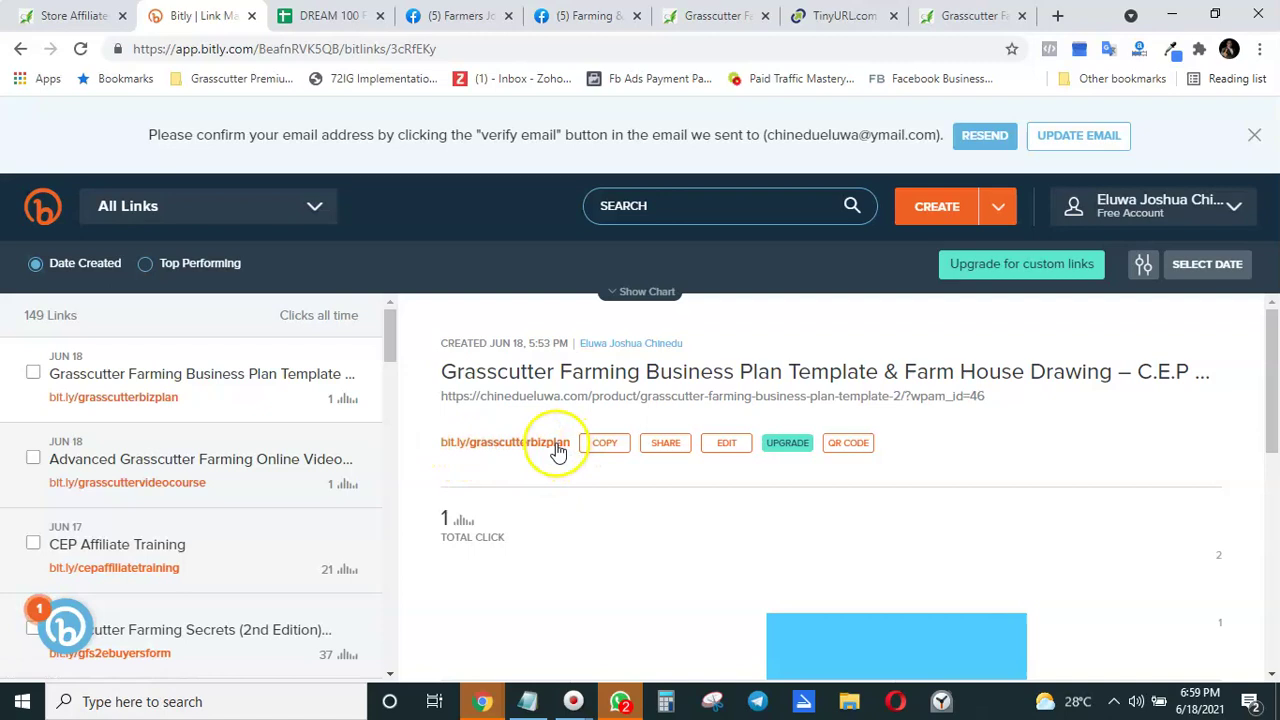
{"action": "left_click", "coordinate": [973, 16]}
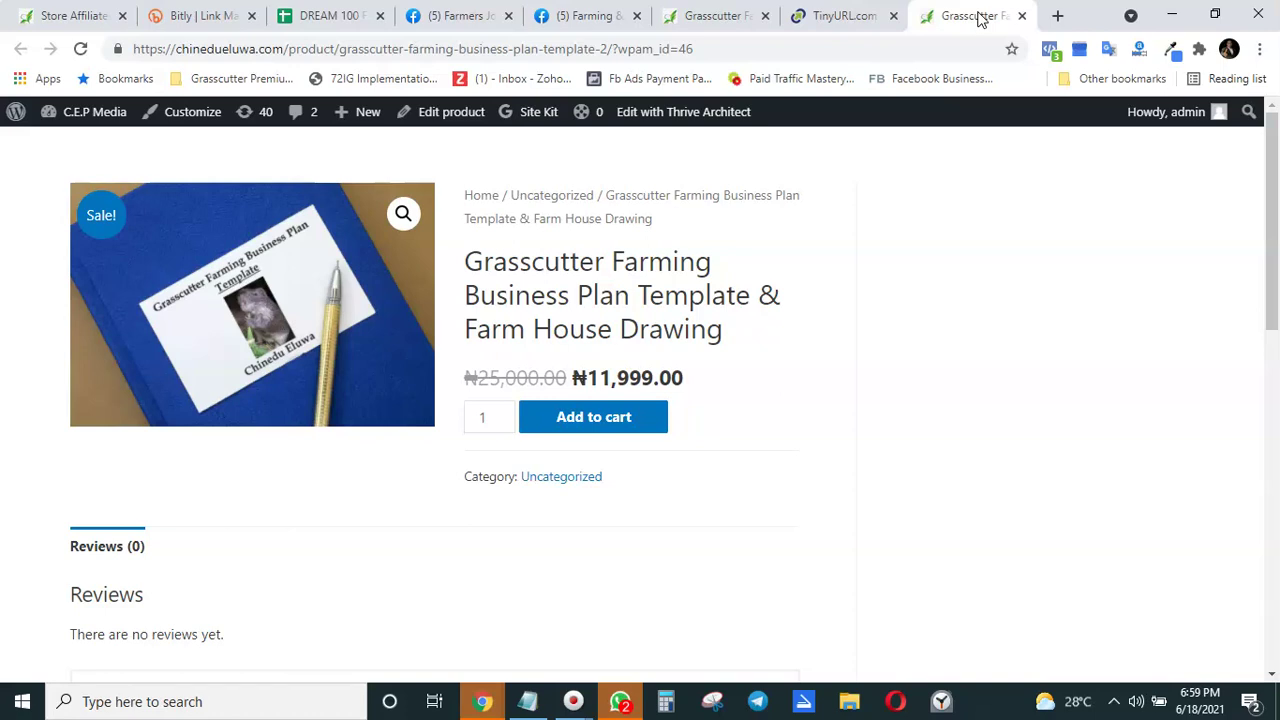
- Go from the product page to the WordPress dashboard and open the Pretty Links Add New form
{"action": "mouse_move", "coordinate": [12, 118]}
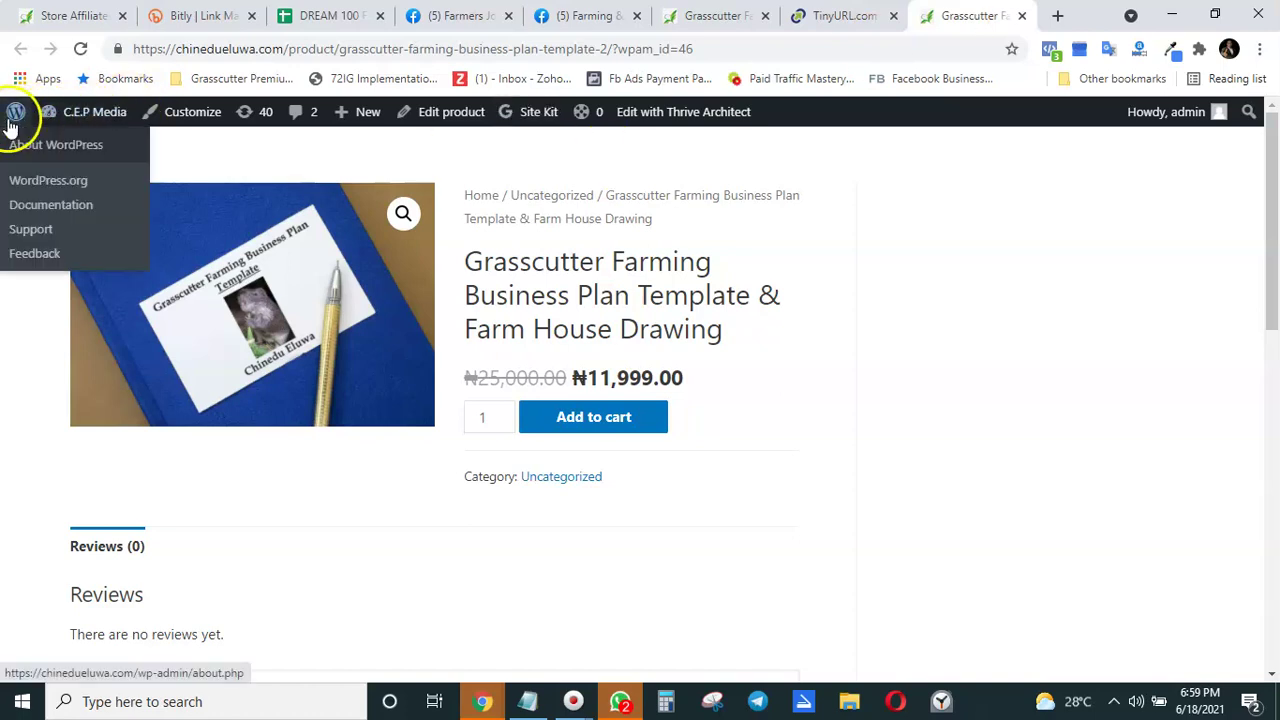
{"action": "mouse_move", "coordinate": [95, 118]}
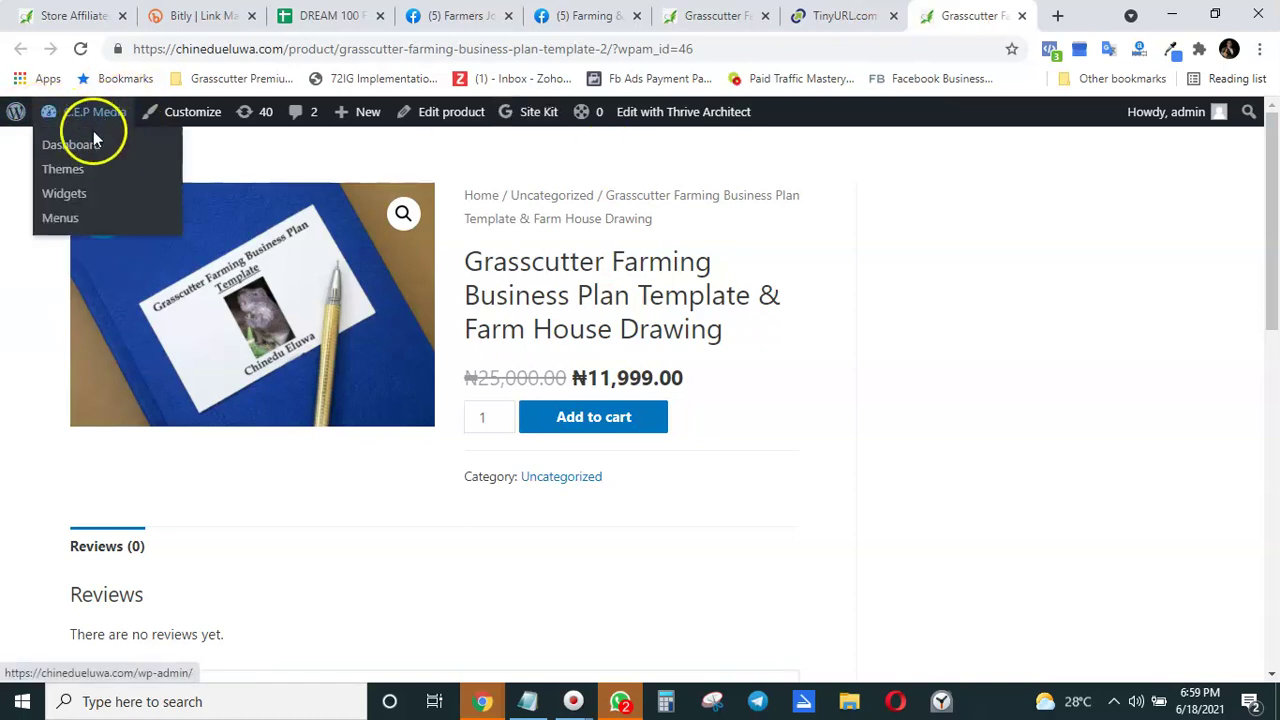
{"action": "left_click", "coordinate": [91, 145]}
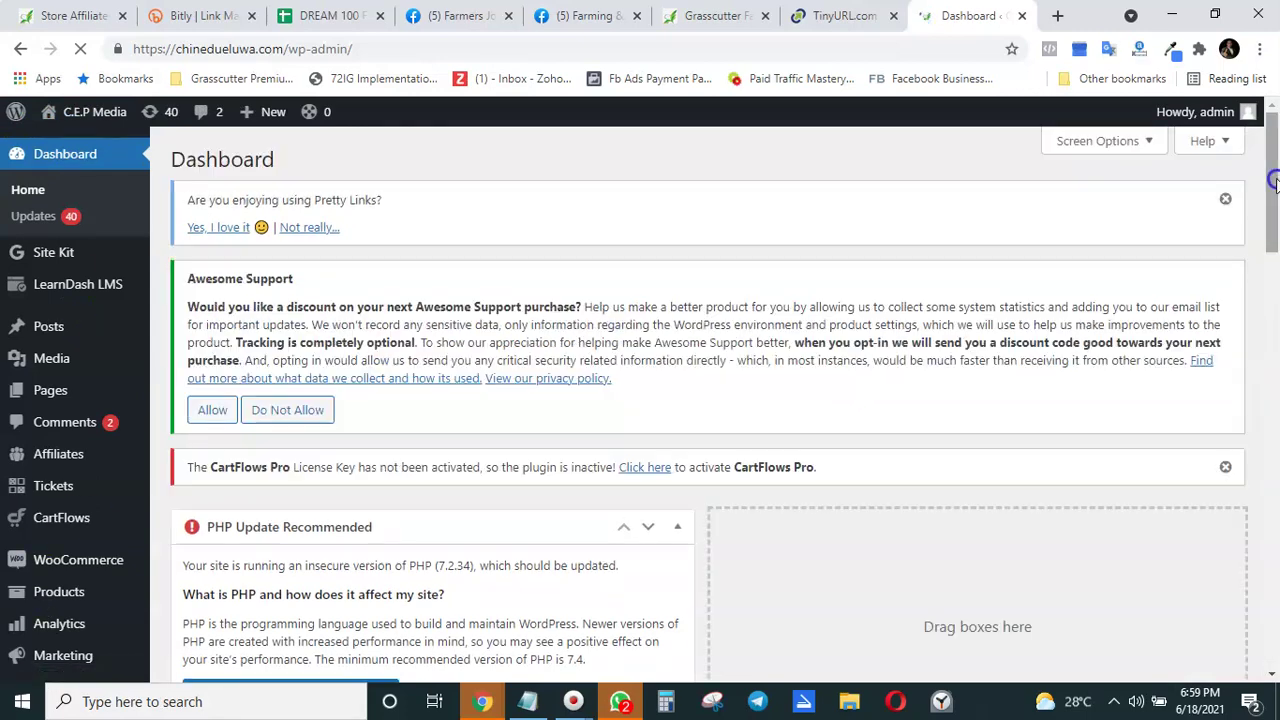
{"action": "left_click_drag", "start_coordinate": [1273, 180], "coordinate": [1273, 281]}
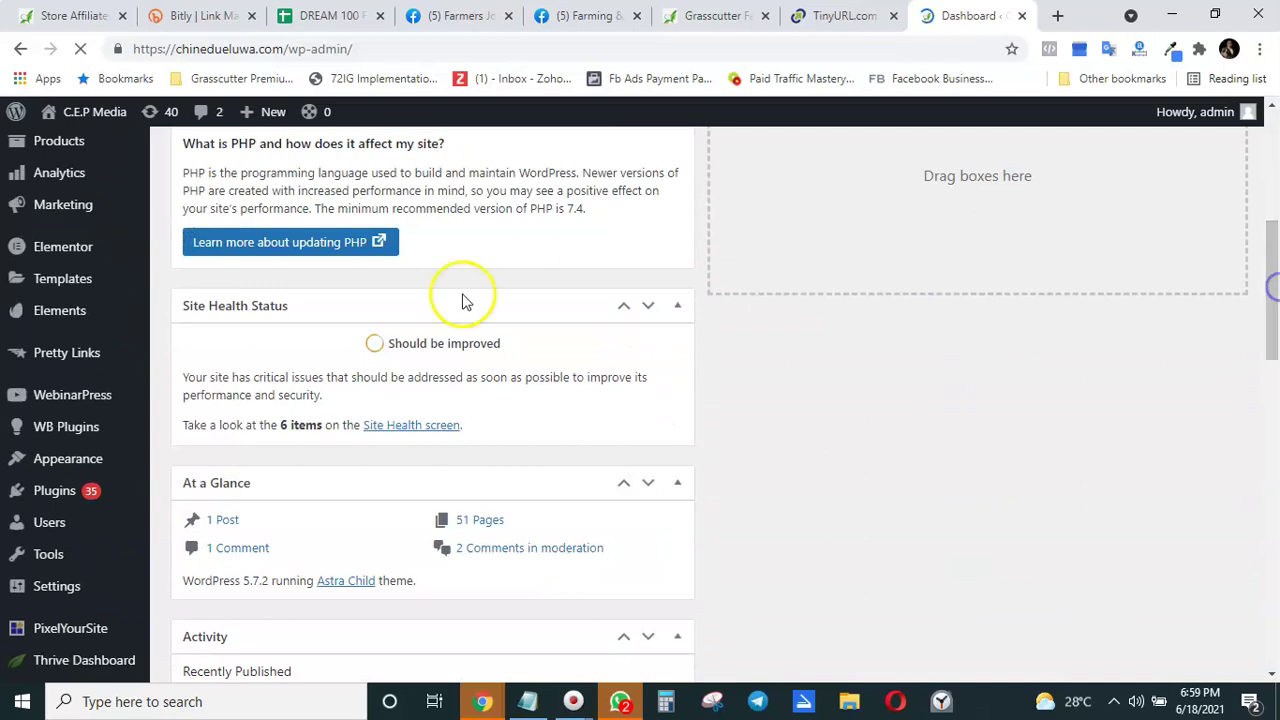
{"action": "mouse_move", "coordinate": [85, 289]}
{"action": "mouse_move", "coordinate": [70, 368]}
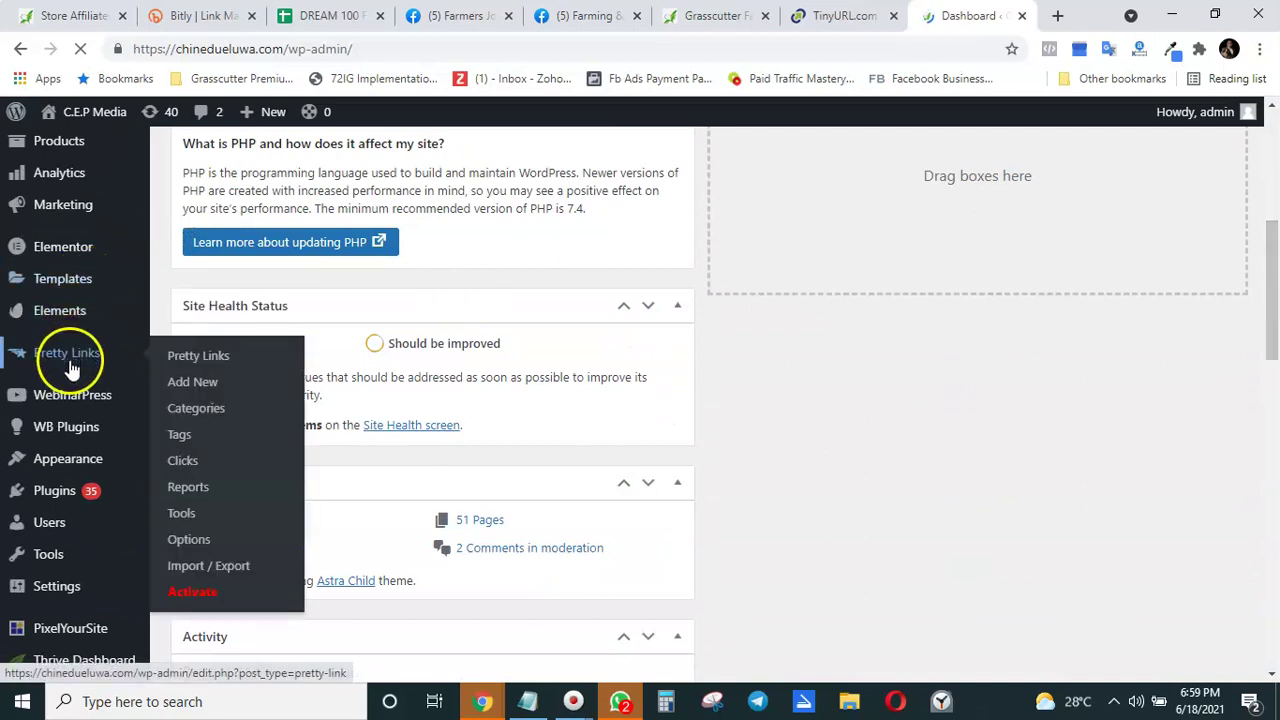
{"action": "left_click", "coordinate": [207, 390]}
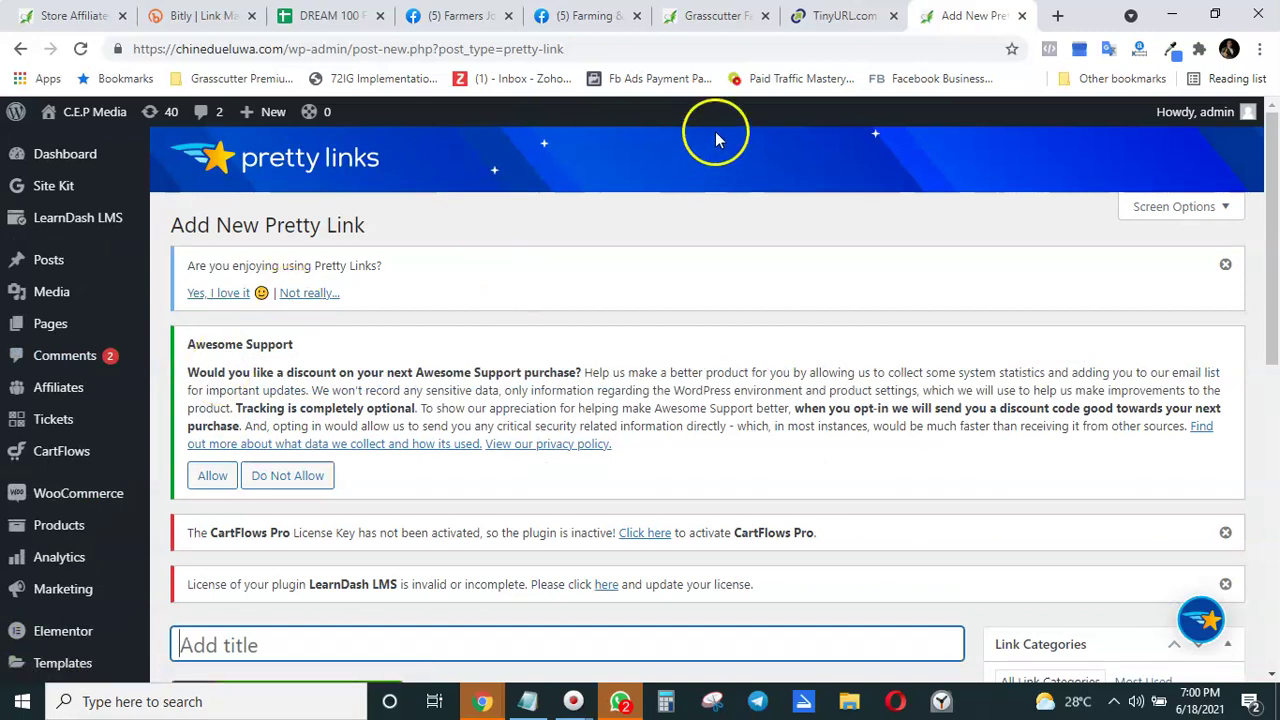
- Enter 'Grasscutter Business Plan' as the new link's title and dismiss a chat notification
{"action": "left_click_drag", "start_coordinate": [1273, 259], "coordinate": [1275, 425]}
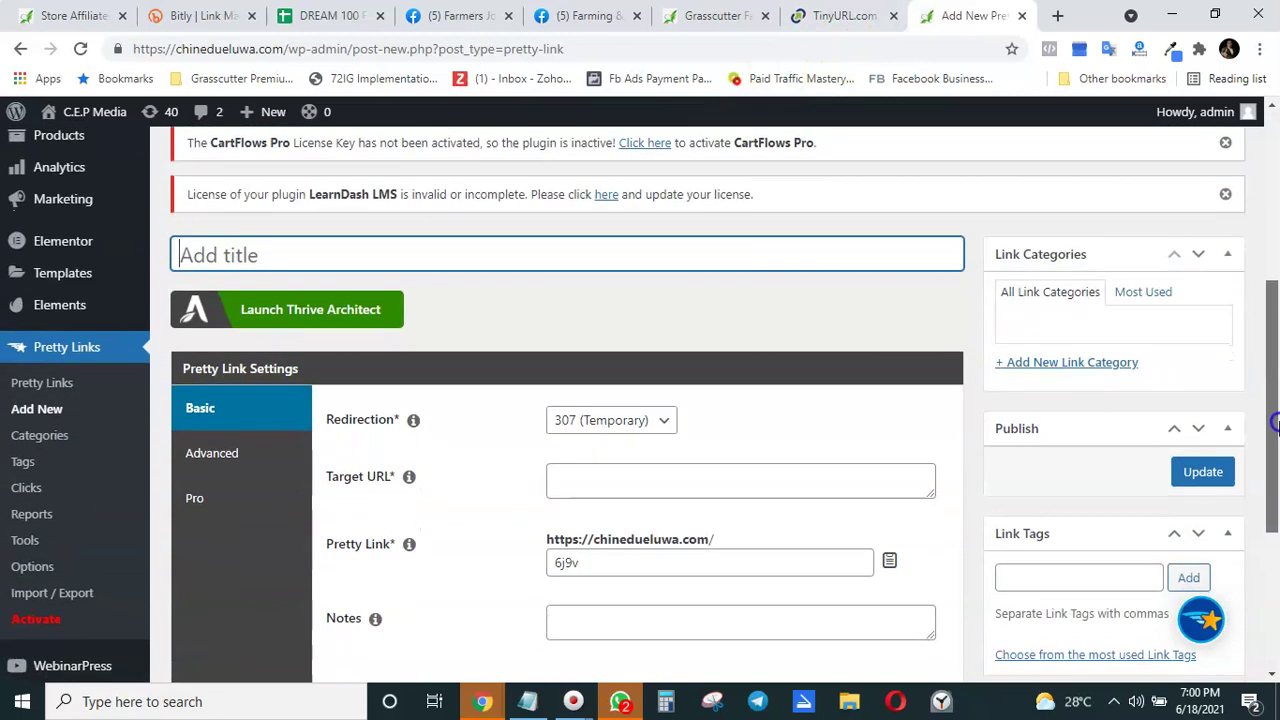
{"action": "left_click", "coordinate": [483, 255]}
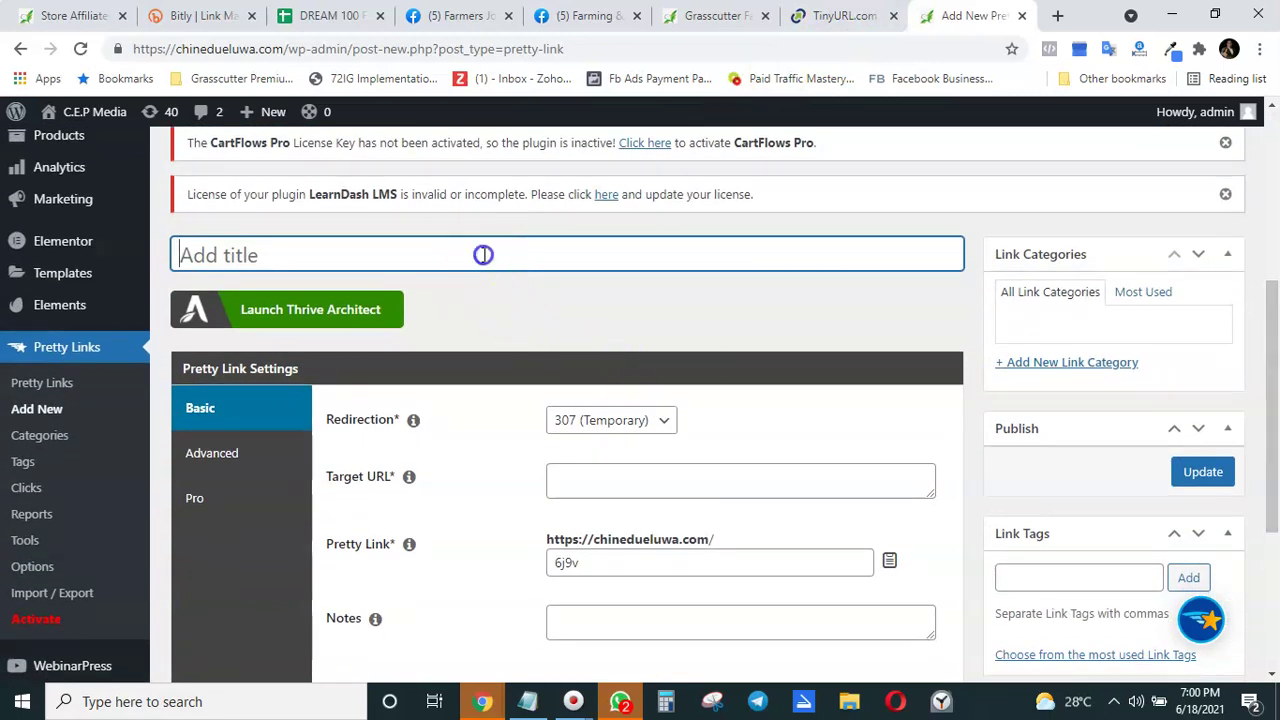
{"action": "type", "text": "Grass"}
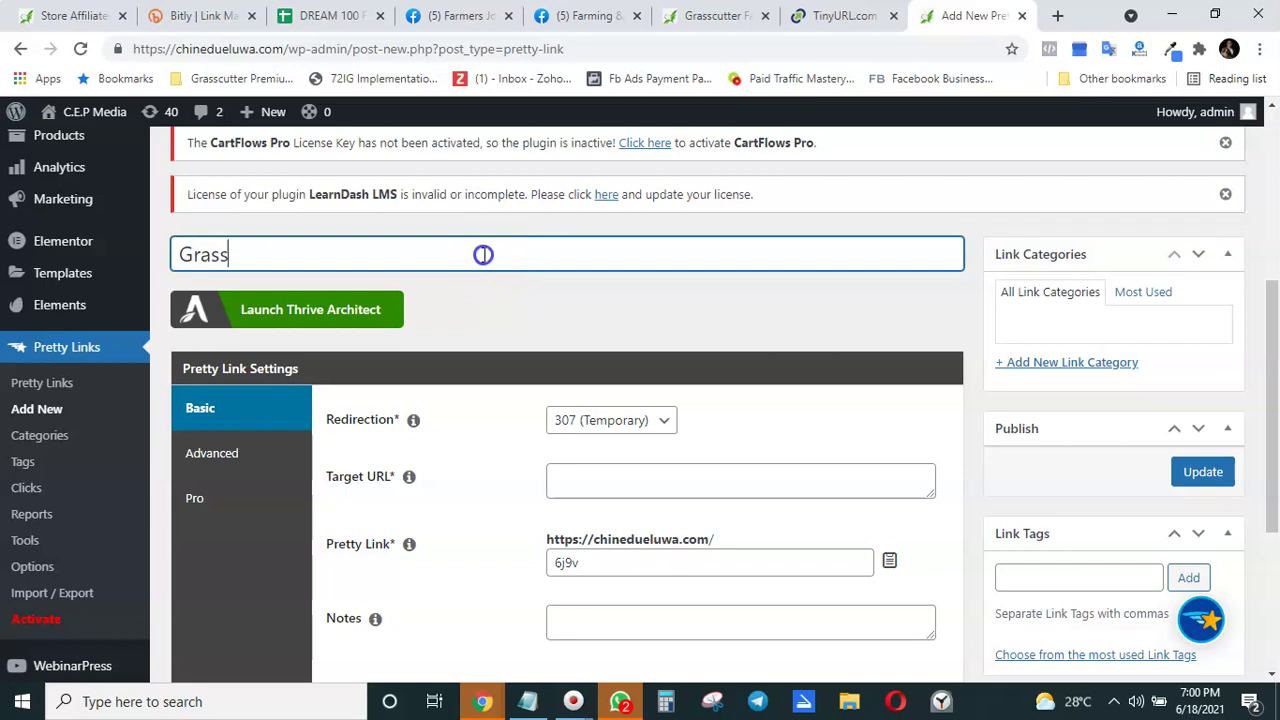
{"action": "type", "text": "cutter Business Plan"}
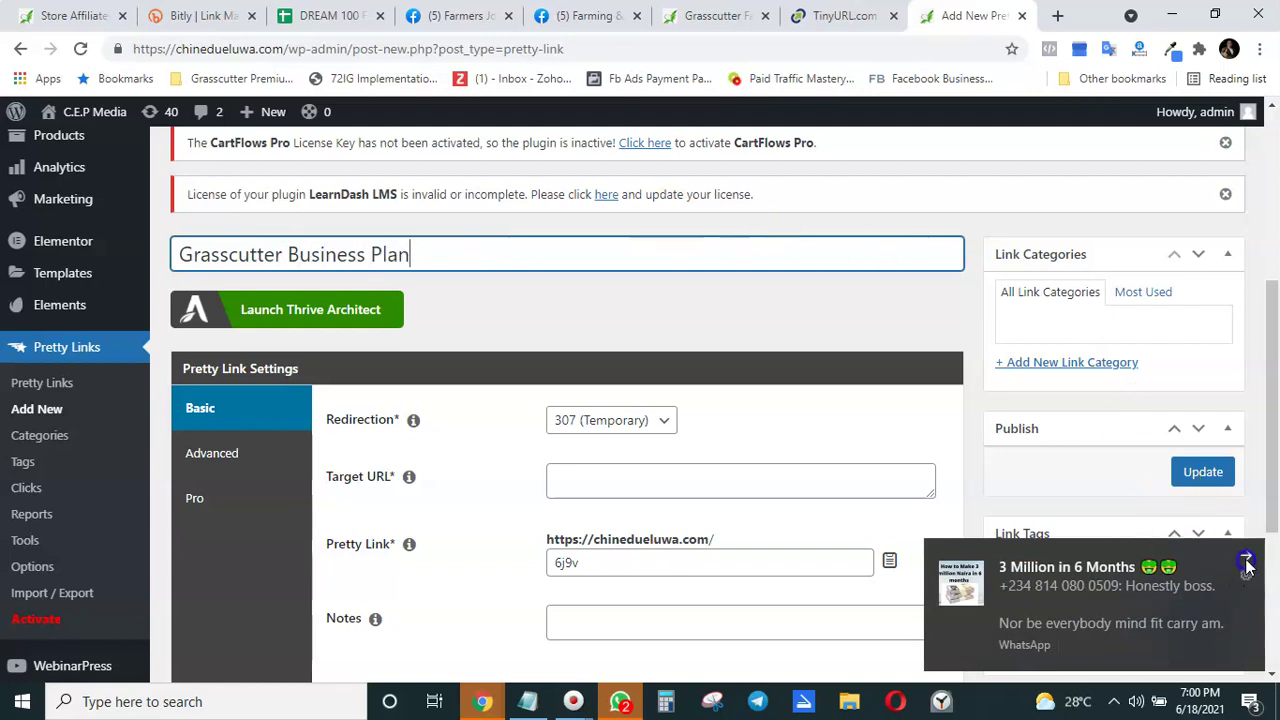
{"action": "left_click", "coordinate": [1246, 556]}
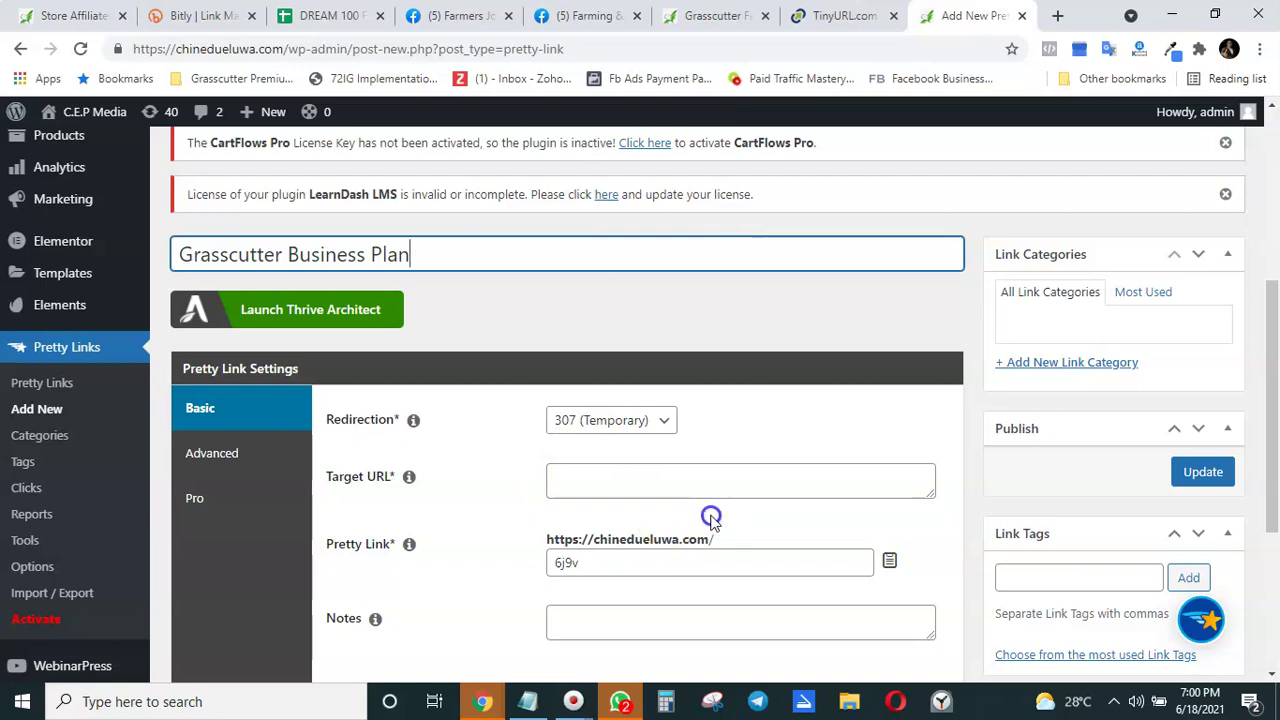
- Clear the mistakenly pasted TinyURL from Target URL and copy the grasscutter product page address
{"action": "right_click", "coordinate": [677, 483]}
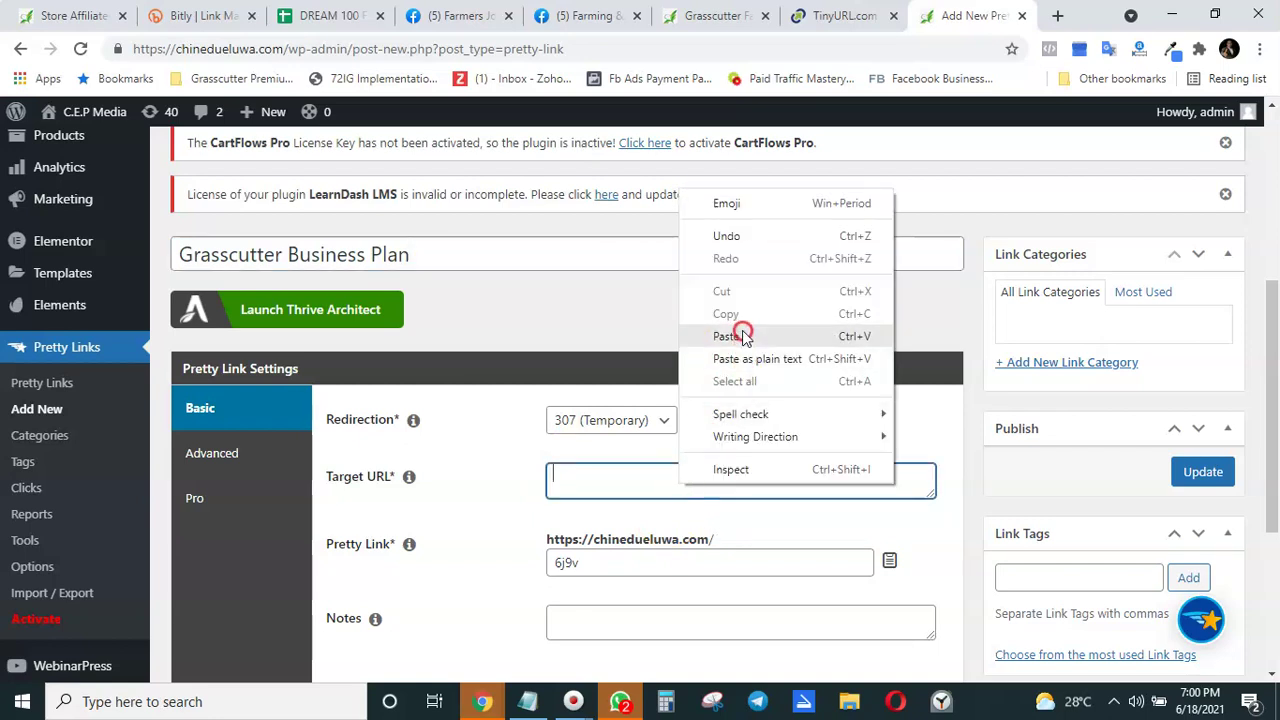
{"action": "left_click", "coordinate": [740, 336]}
{"action": "left_click_drag", "start_coordinate": [719, 472], "coordinate": [552, 476]}
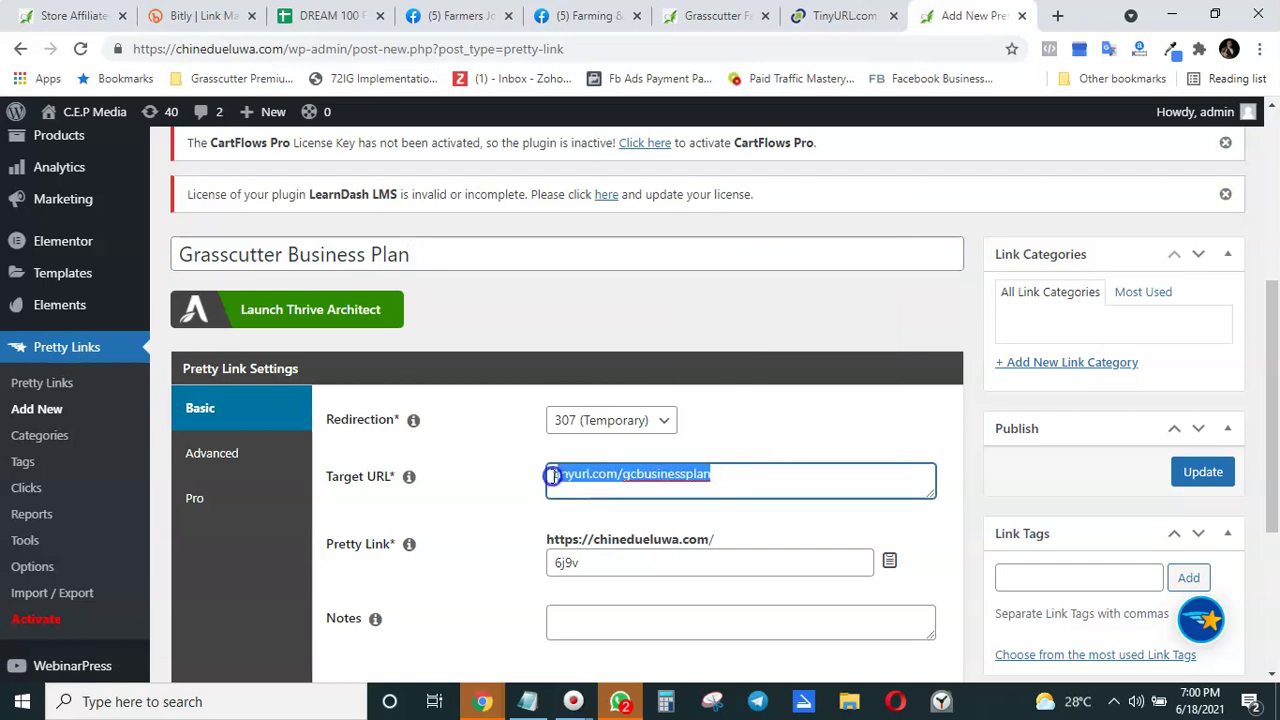
{"action": "key", "text": "BackSpace"}
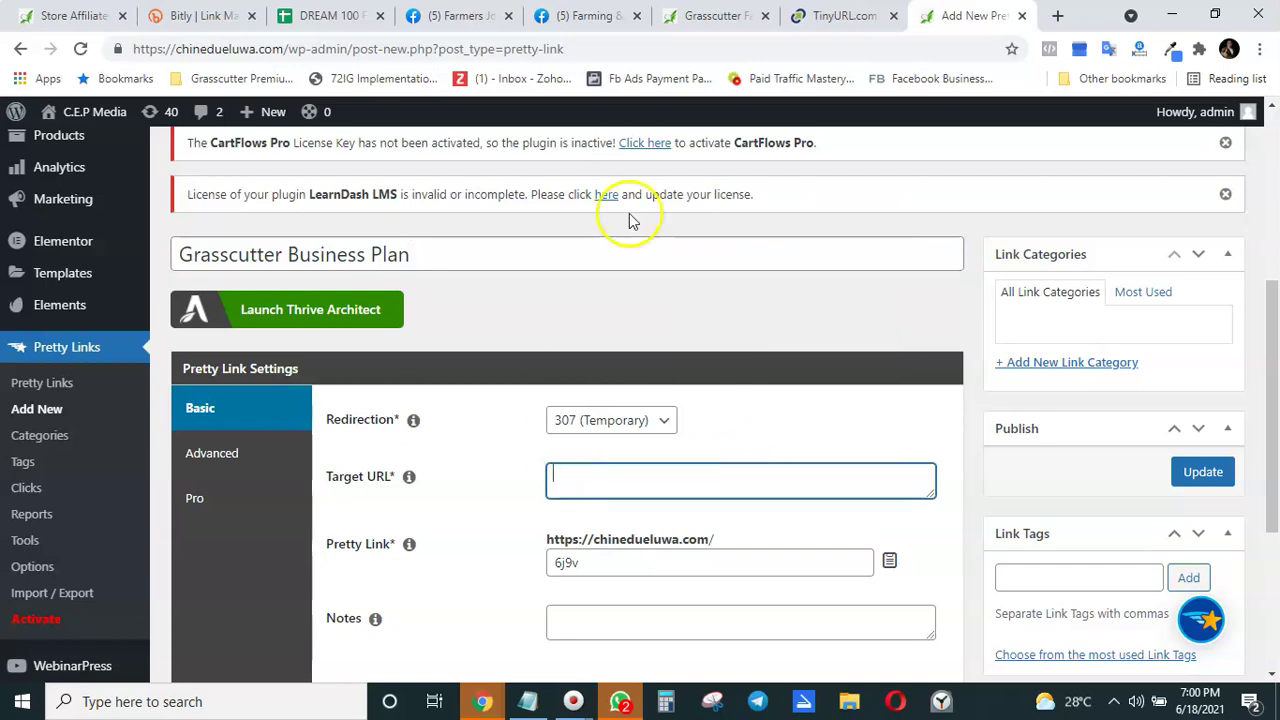
{"action": "left_click", "coordinate": [726, 18]}
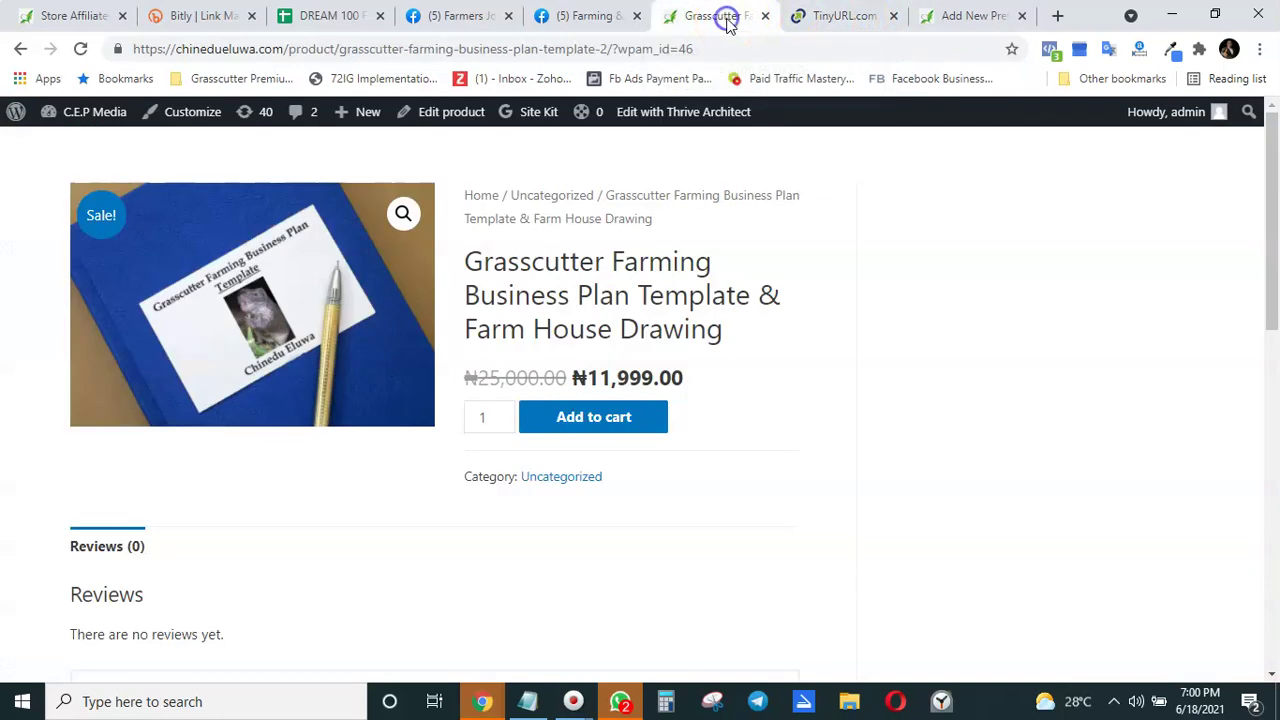
{"action": "left_click", "coordinate": [346, 48]}
{"action": "right_click", "coordinate": [346, 48]}
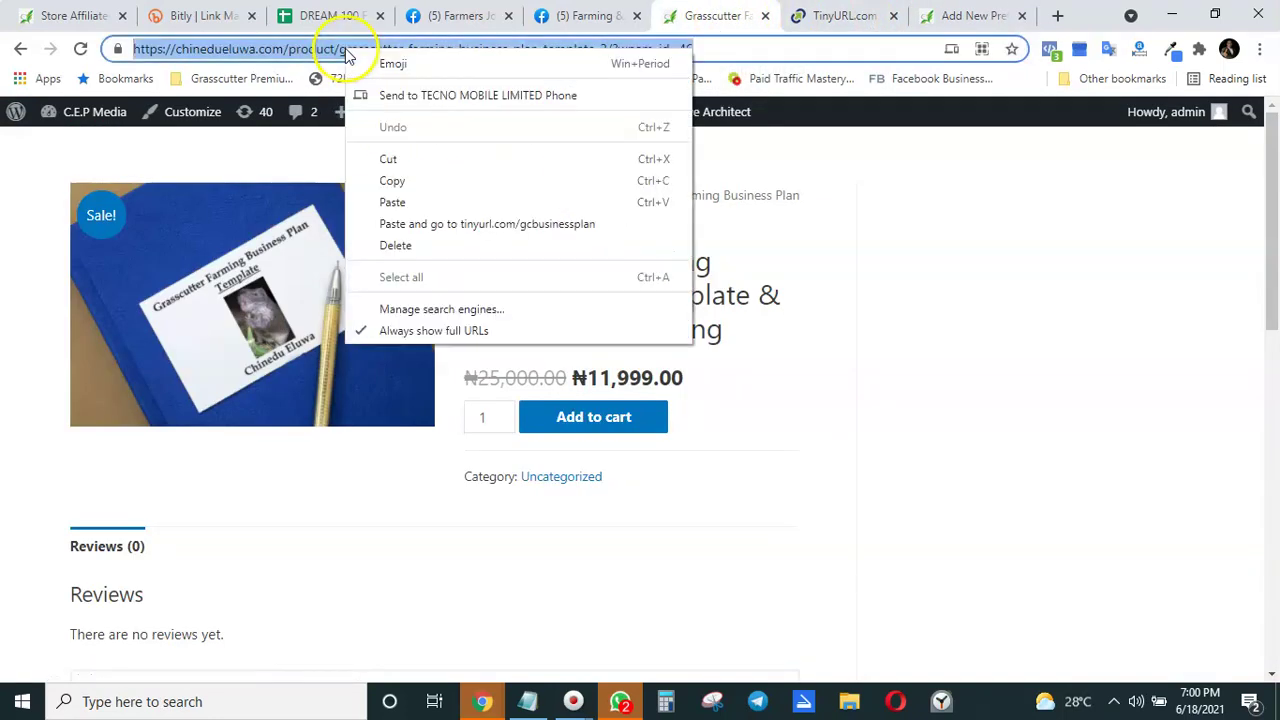
{"action": "left_click", "coordinate": [477, 183]}
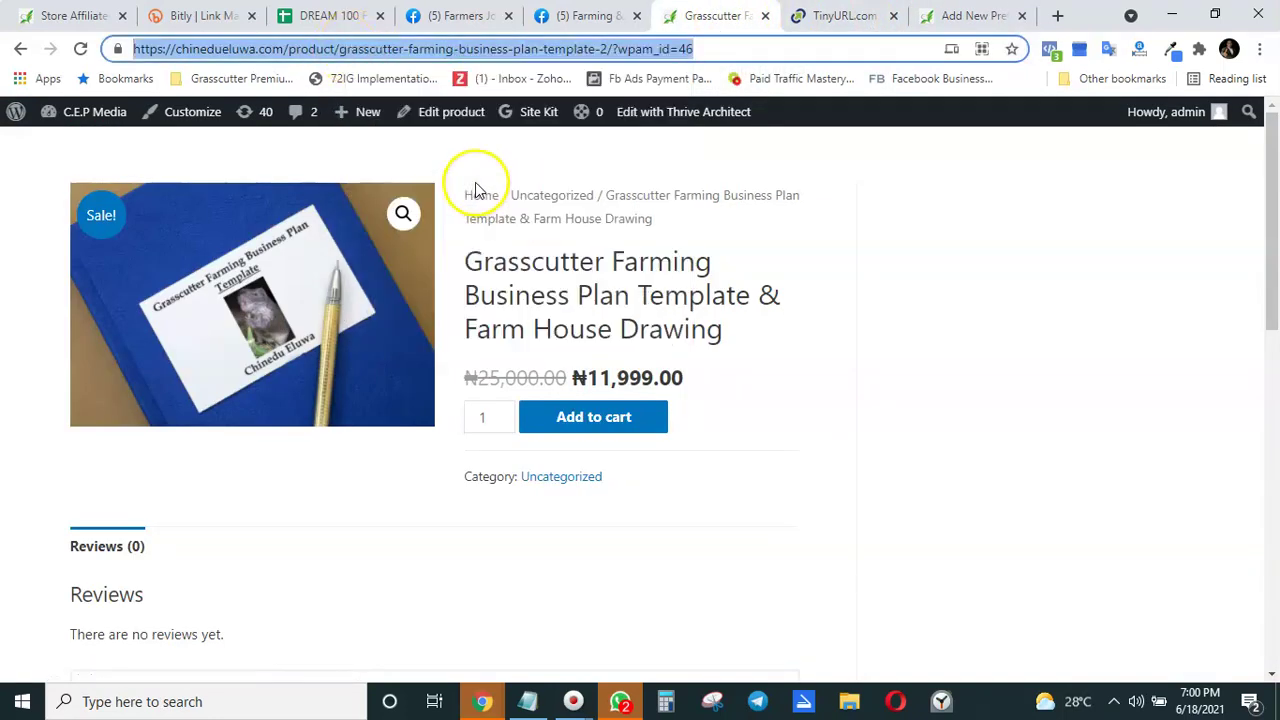
- Paste the product page address into the Pretty Link's Target URL field
{"action": "left_click", "coordinate": [55, 15]}
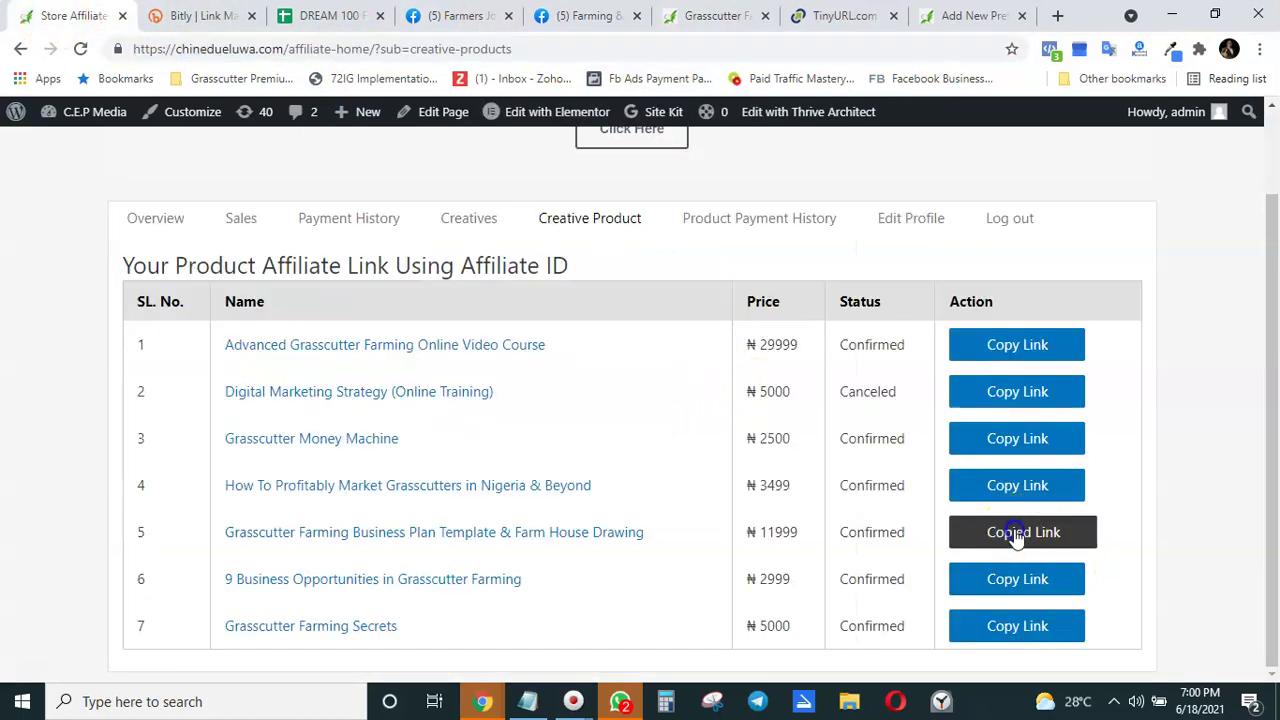
{"action": "left_click", "coordinate": [966, 17]}
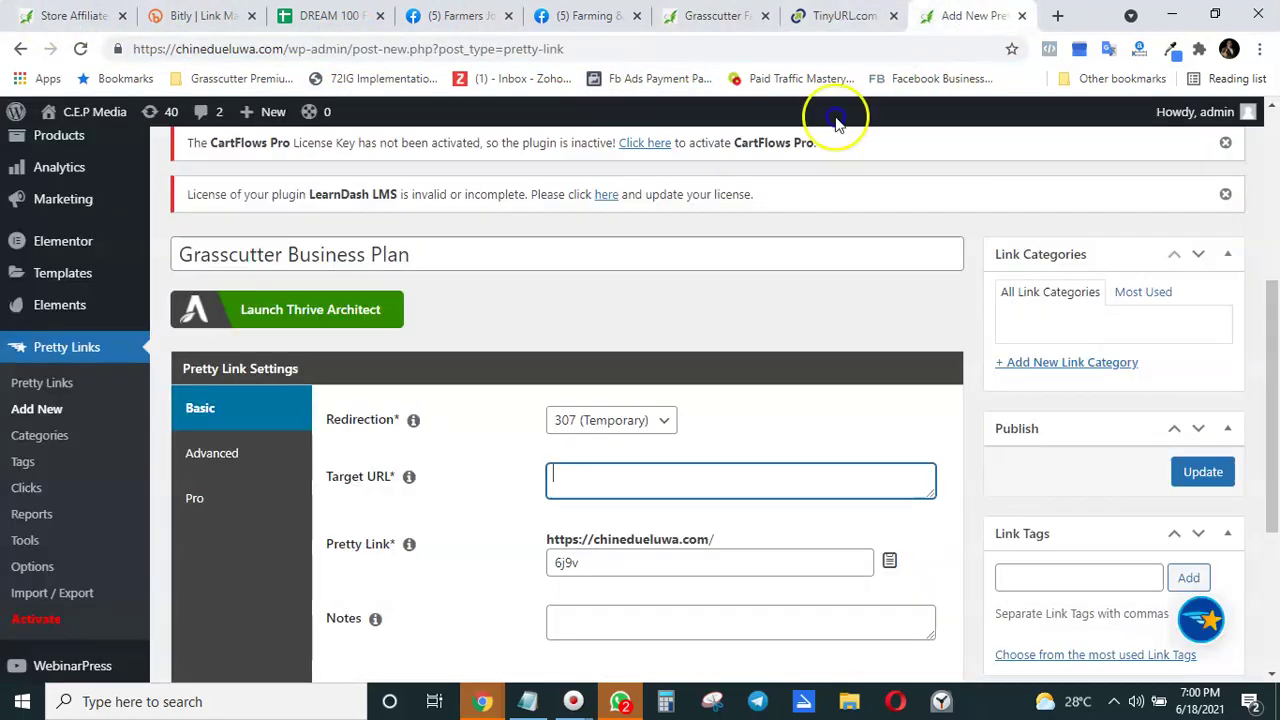
{"action": "right_click", "coordinate": [611, 483]}
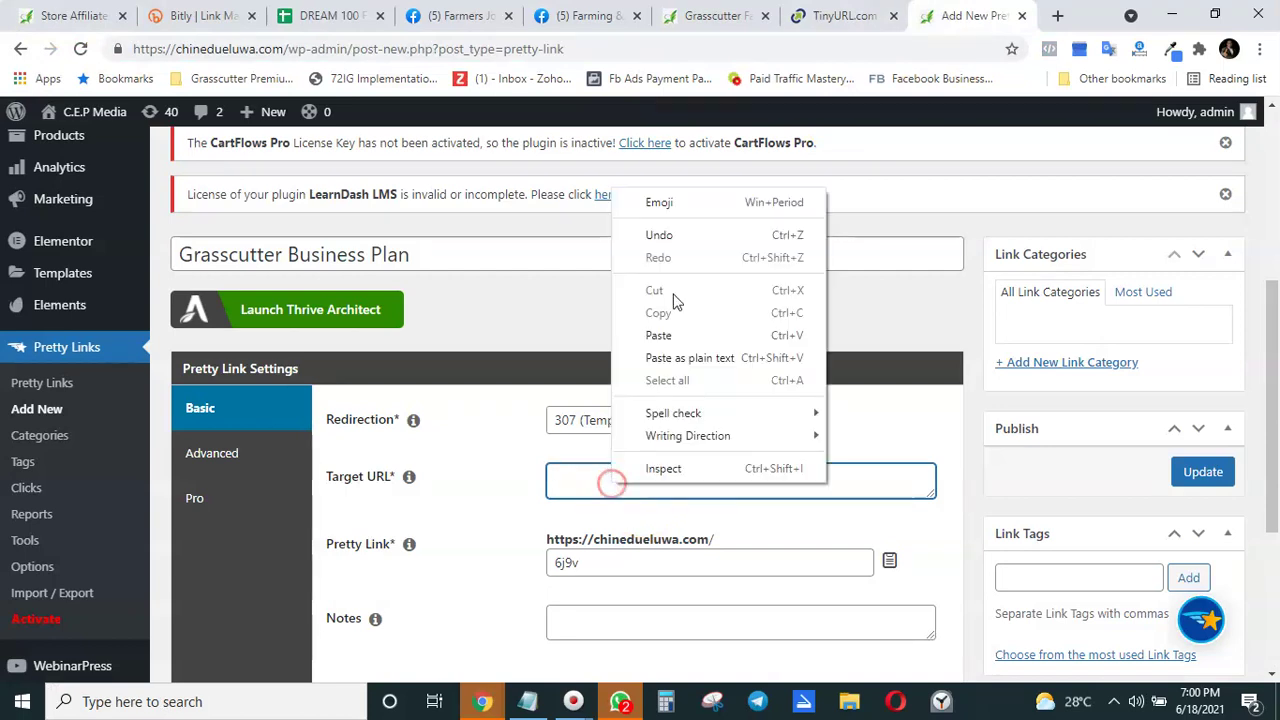
{"action": "left_click", "coordinate": [700, 342]}
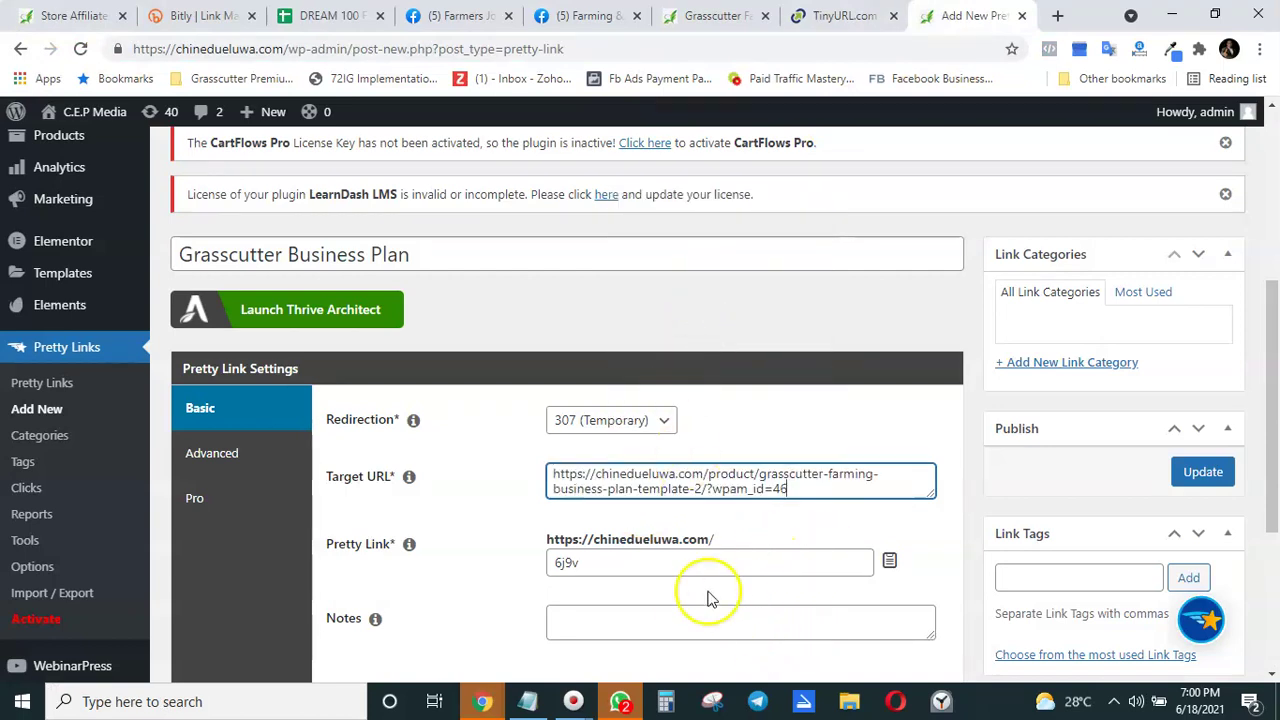
- Set the slug to gcbusinessplan, glance at the Advanced settings, and start the Notes entry
{"action": "left_click", "coordinate": [646, 562]}
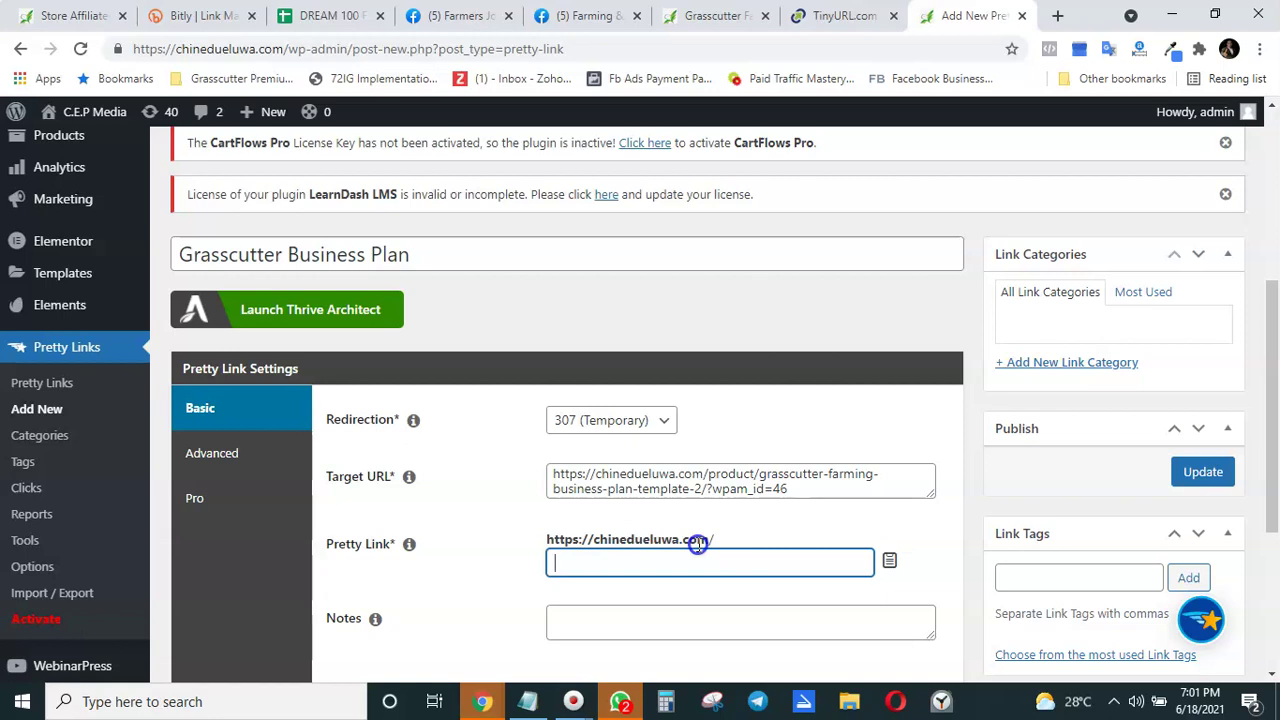
{"action": "type", "text": "gcb"}
{"action": "type", "text": "usinessplan"}
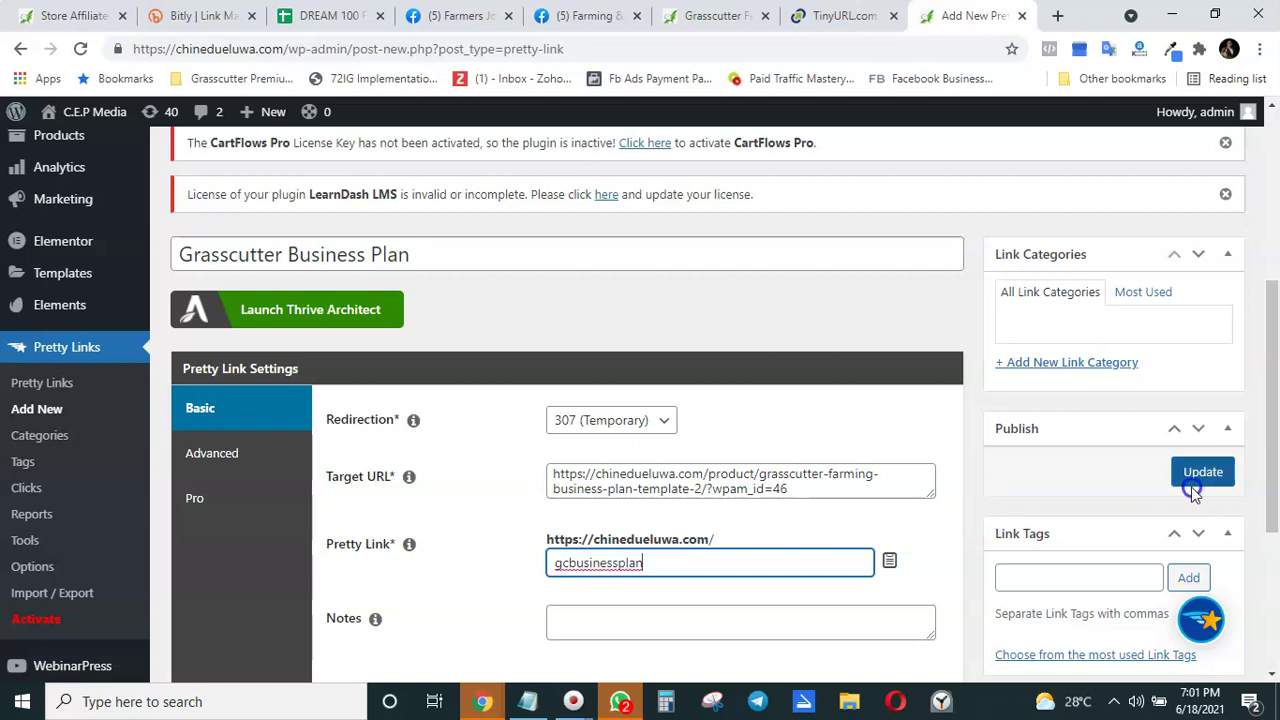
{"action": "left_click_drag", "start_coordinate": [1274, 364], "coordinate": [1275, 415]}
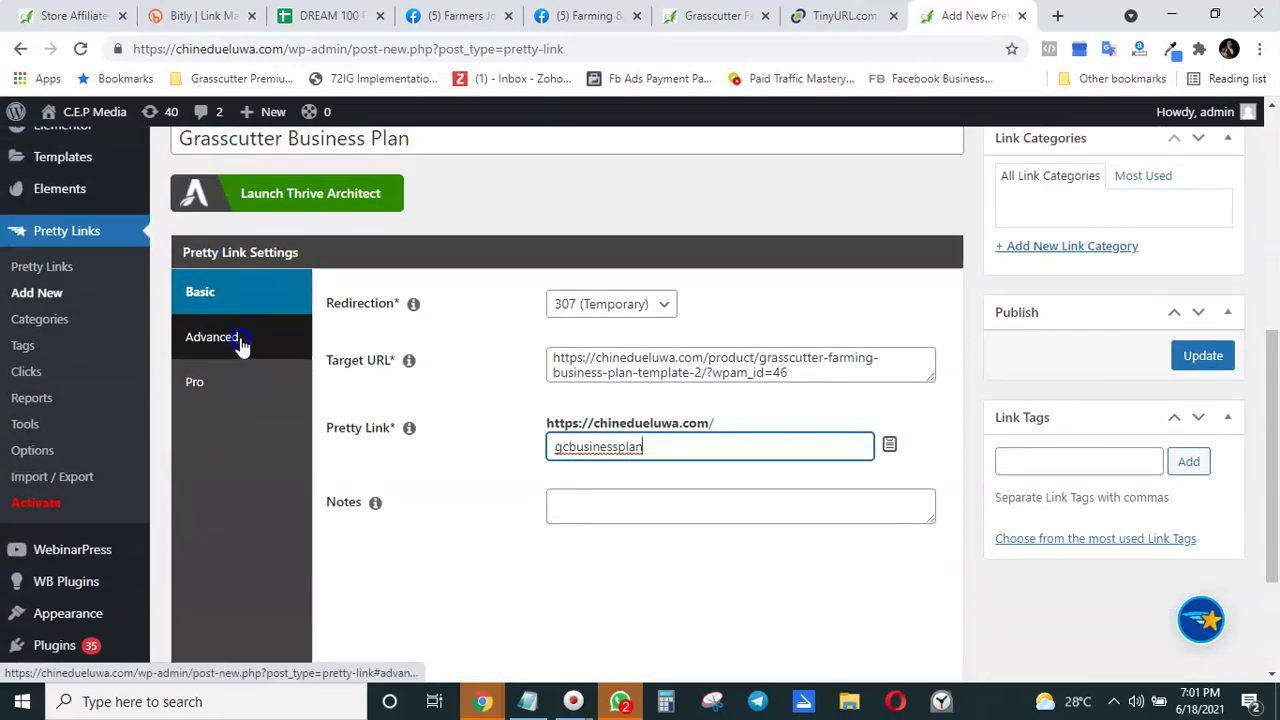
{"action": "left_click", "coordinate": [240, 340]}
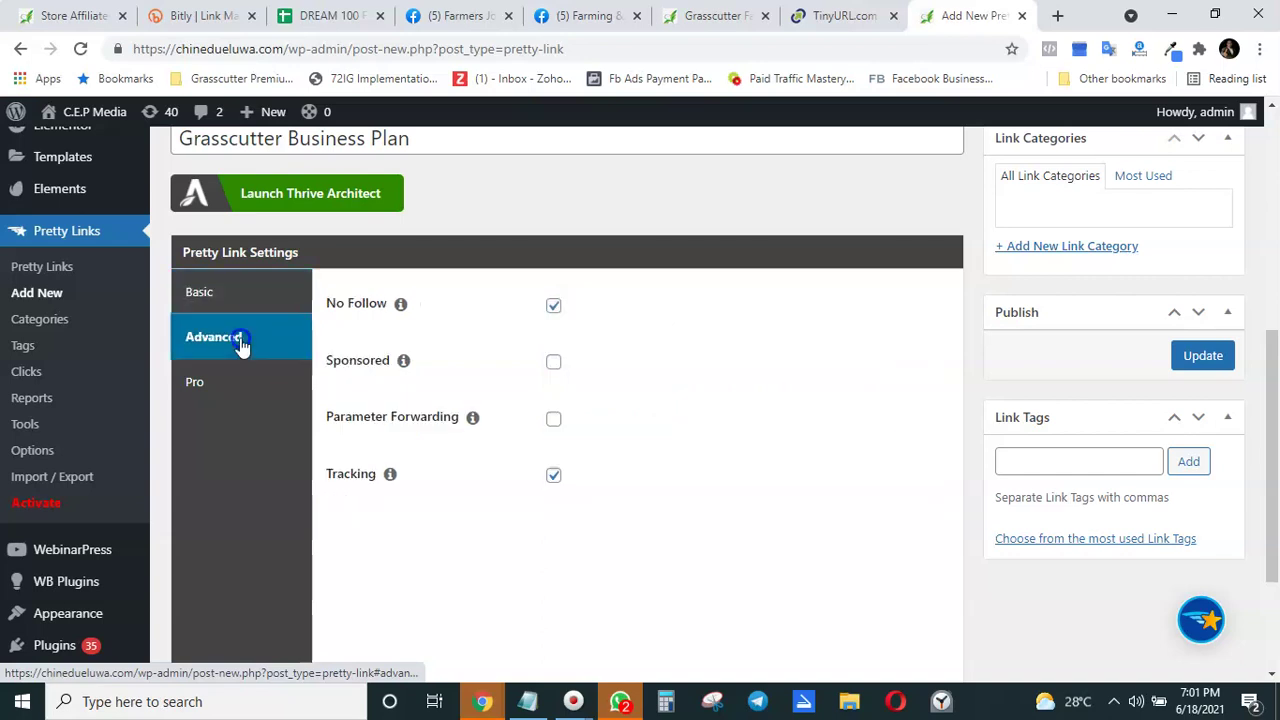
{"action": "left_click", "coordinate": [231, 300]}
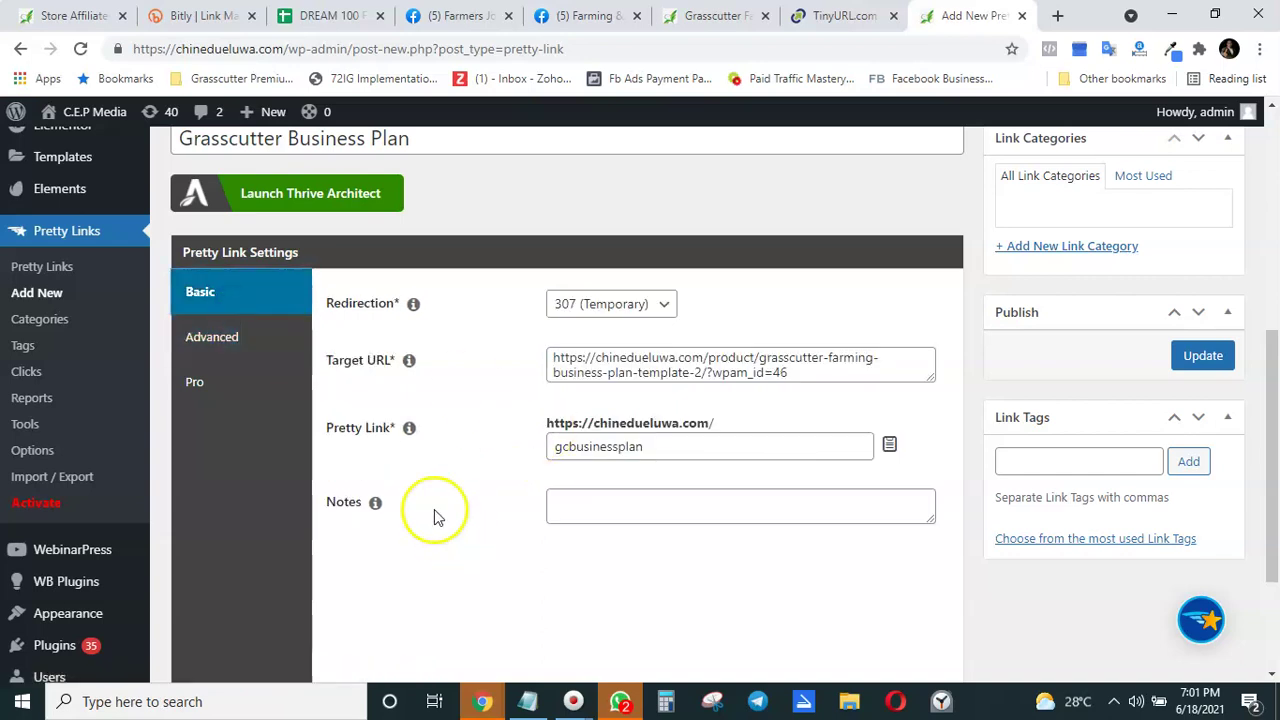
{"action": "left_click", "coordinate": [647, 505]}
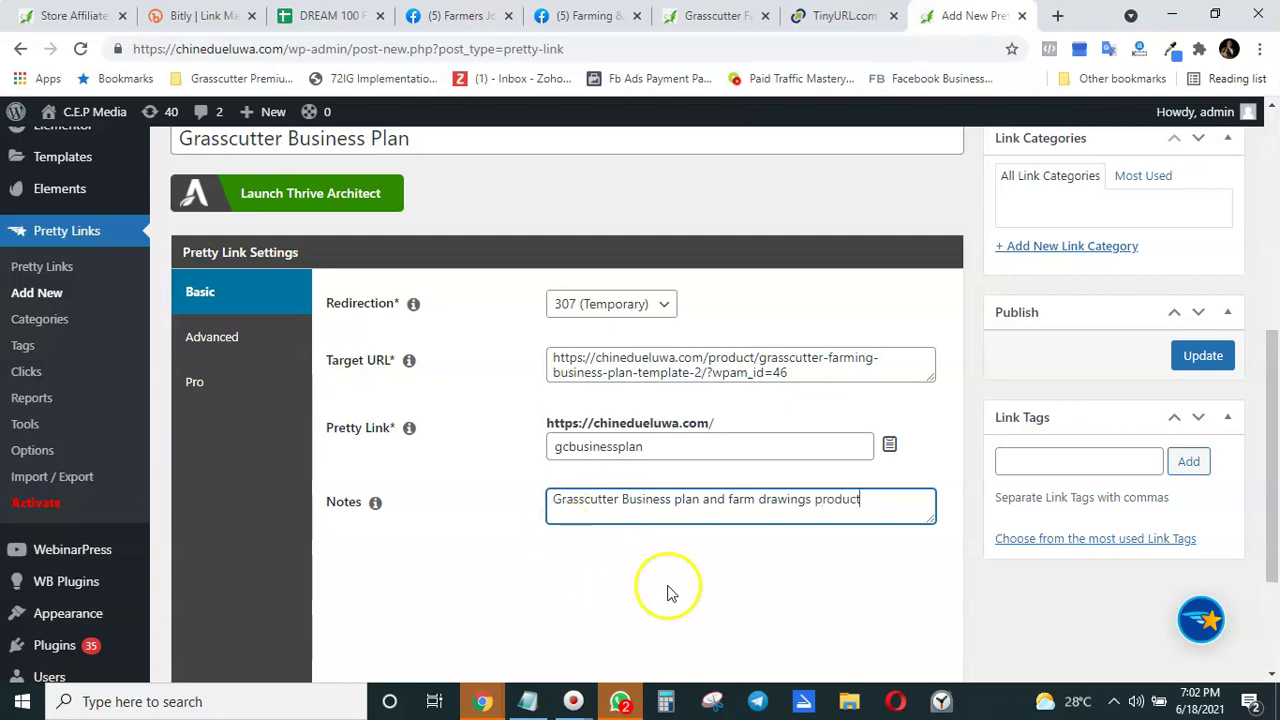
- On the Pro settings, read the expiry help and leave Expire unchecked for this link
{"action": "left_click", "coordinate": [230, 340]}
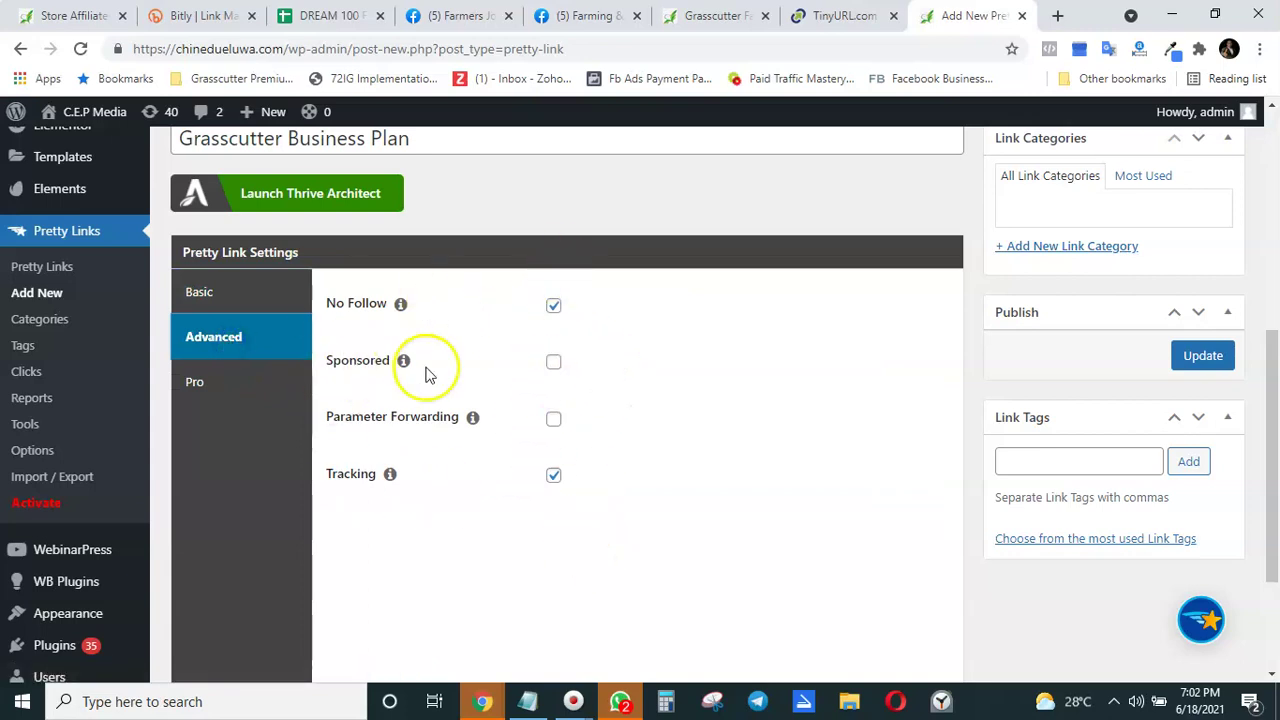
{"action": "left_click", "coordinate": [208, 380]}
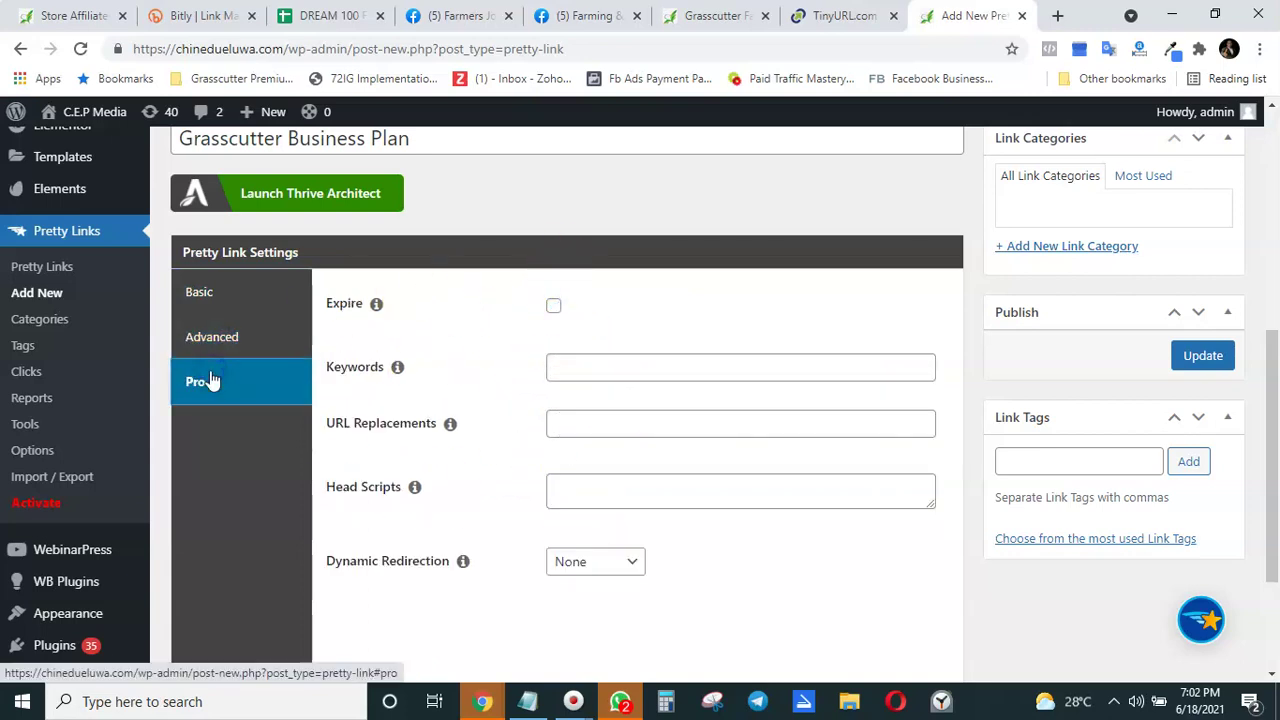
{"action": "left_click", "coordinate": [377, 305]}
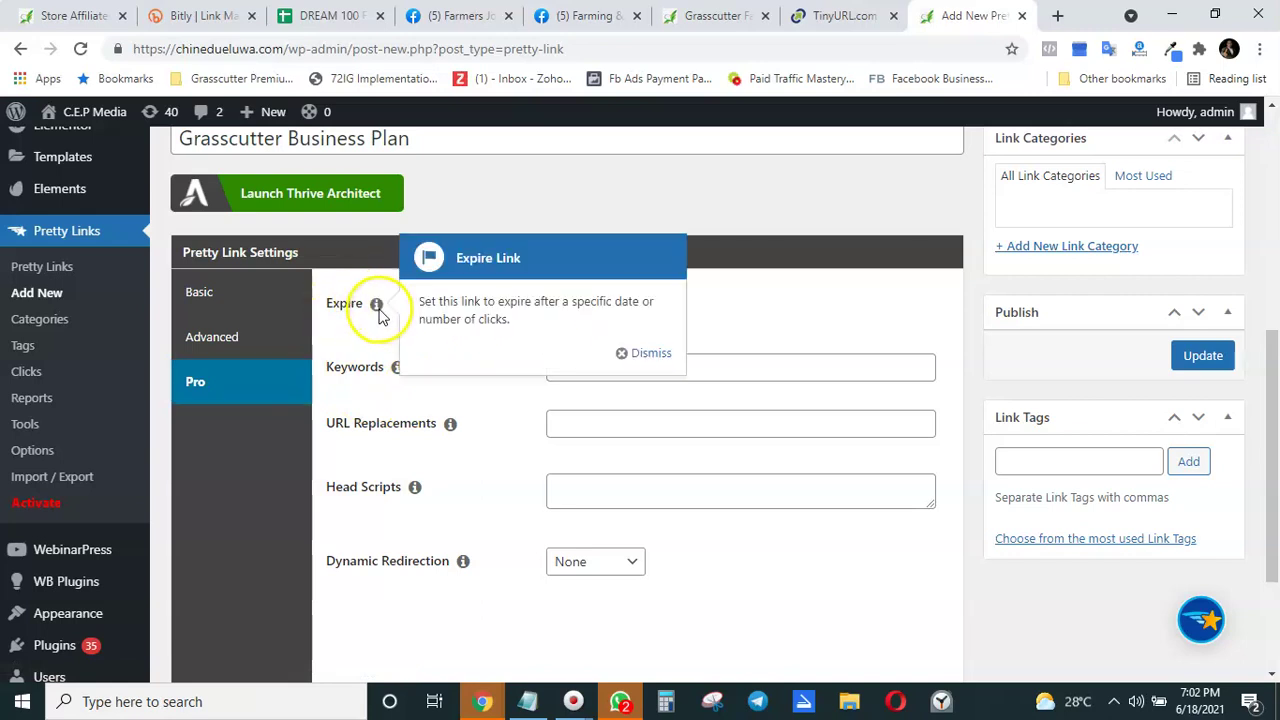
{"action": "left_click", "coordinate": [645, 355]}
{"action": "left_click", "coordinate": [553, 306]}
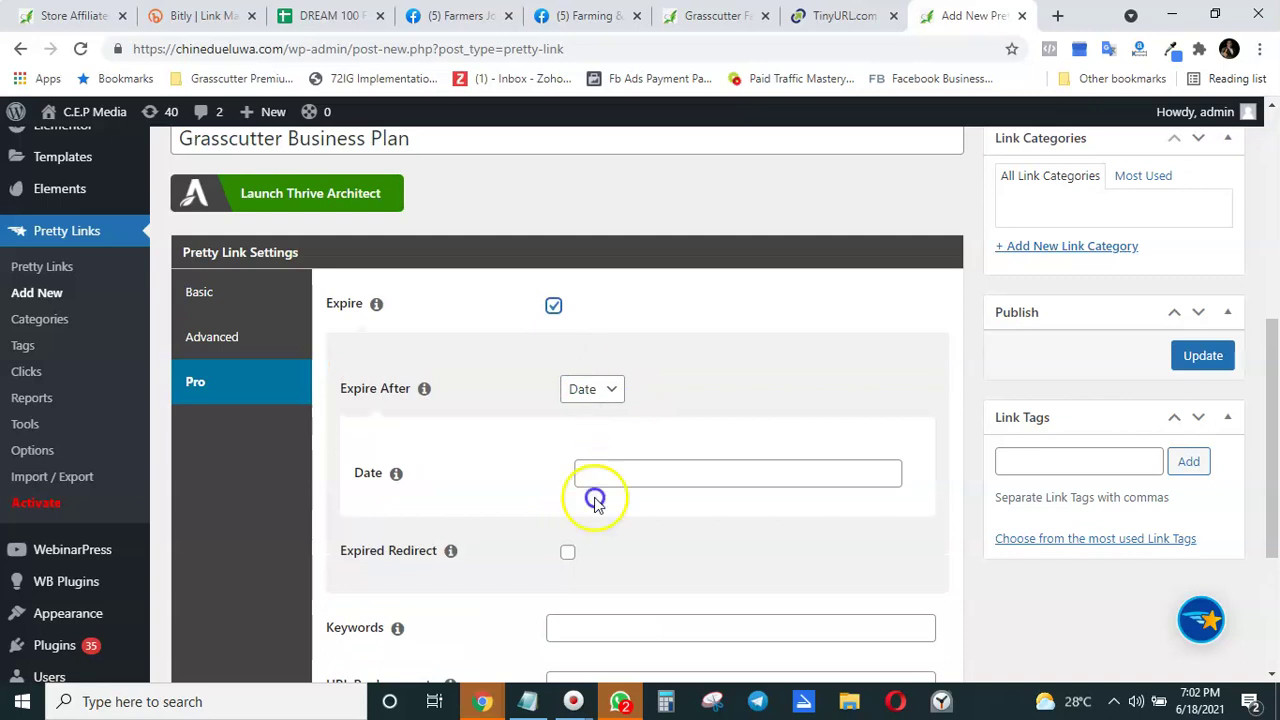
{"action": "left_click", "coordinate": [556, 308]}
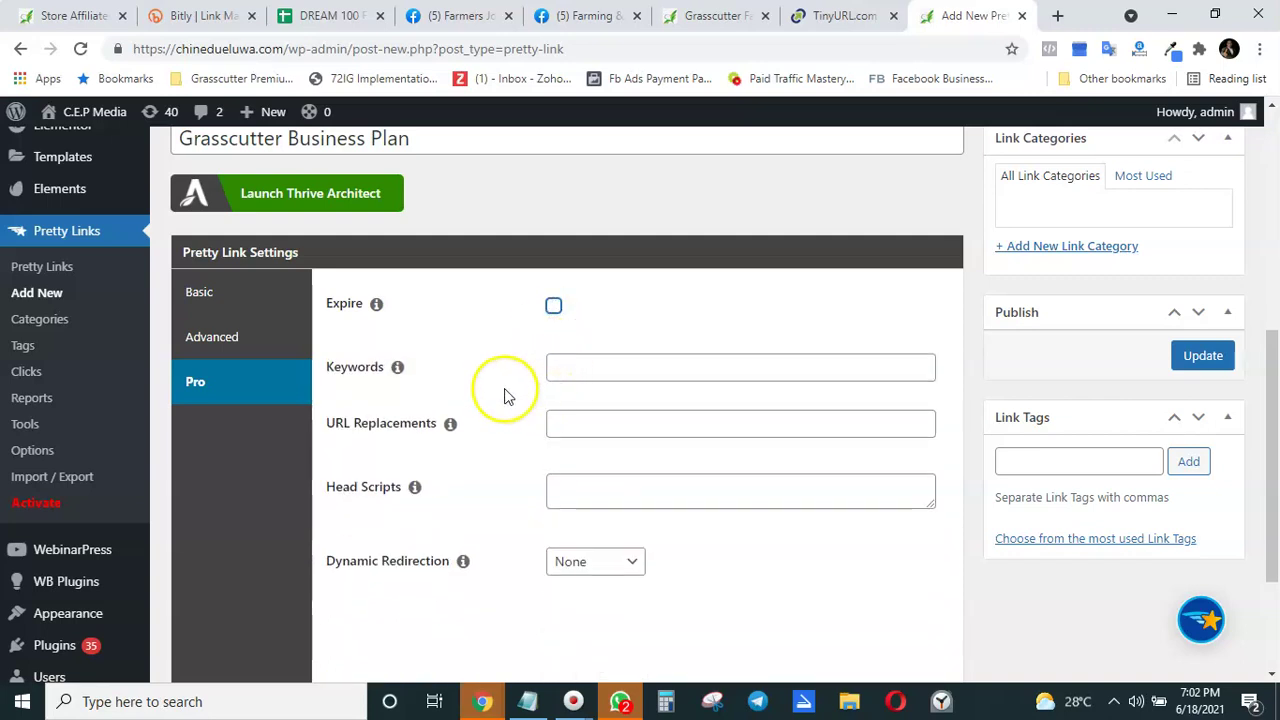
- Check the Keywords option explanation, close it, and return to the Basic settings
{"action": "left_click", "coordinate": [577, 365]}
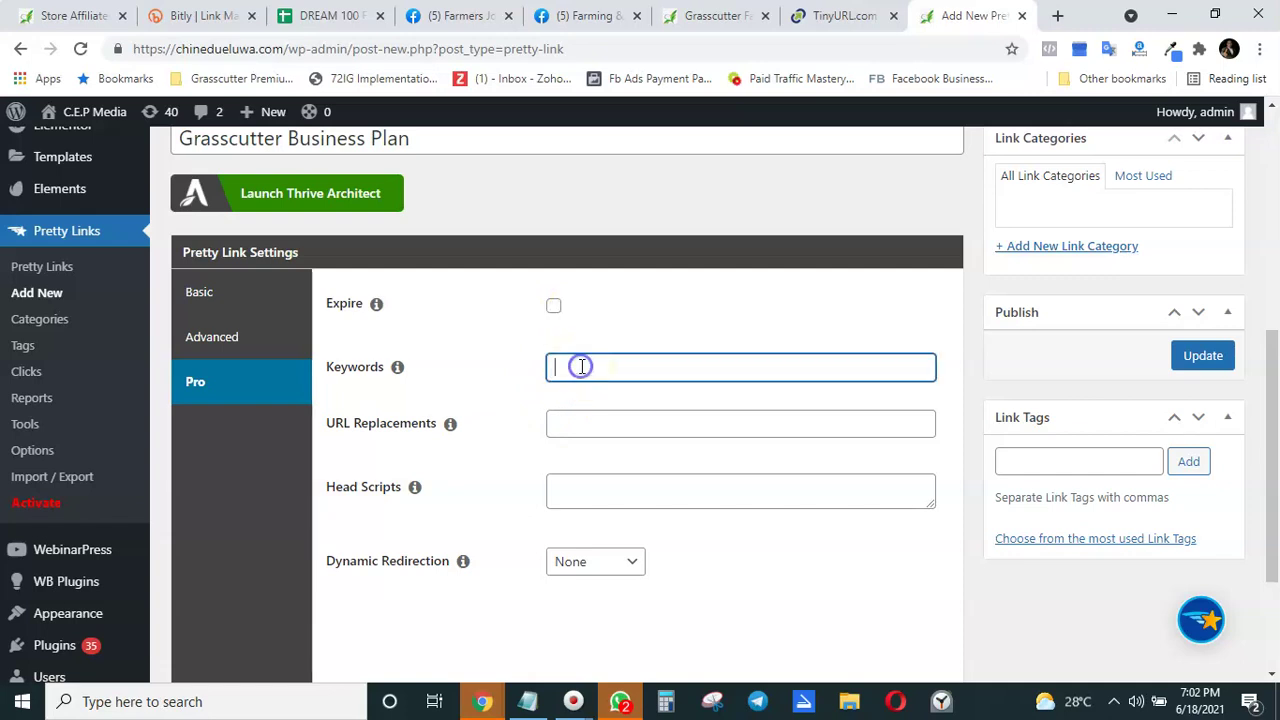
{"action": "left_click", "coordinate": [398, 368]}
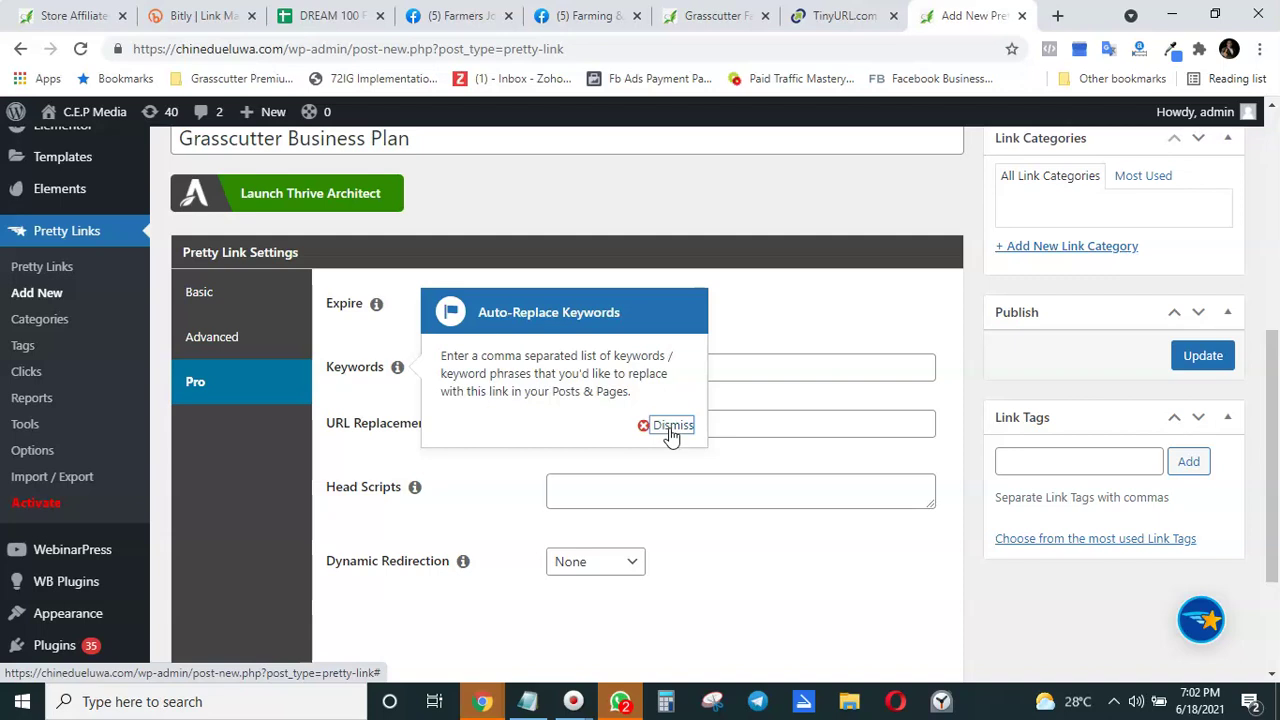
{"action": "left_click", "coordinate": [671, 428]}
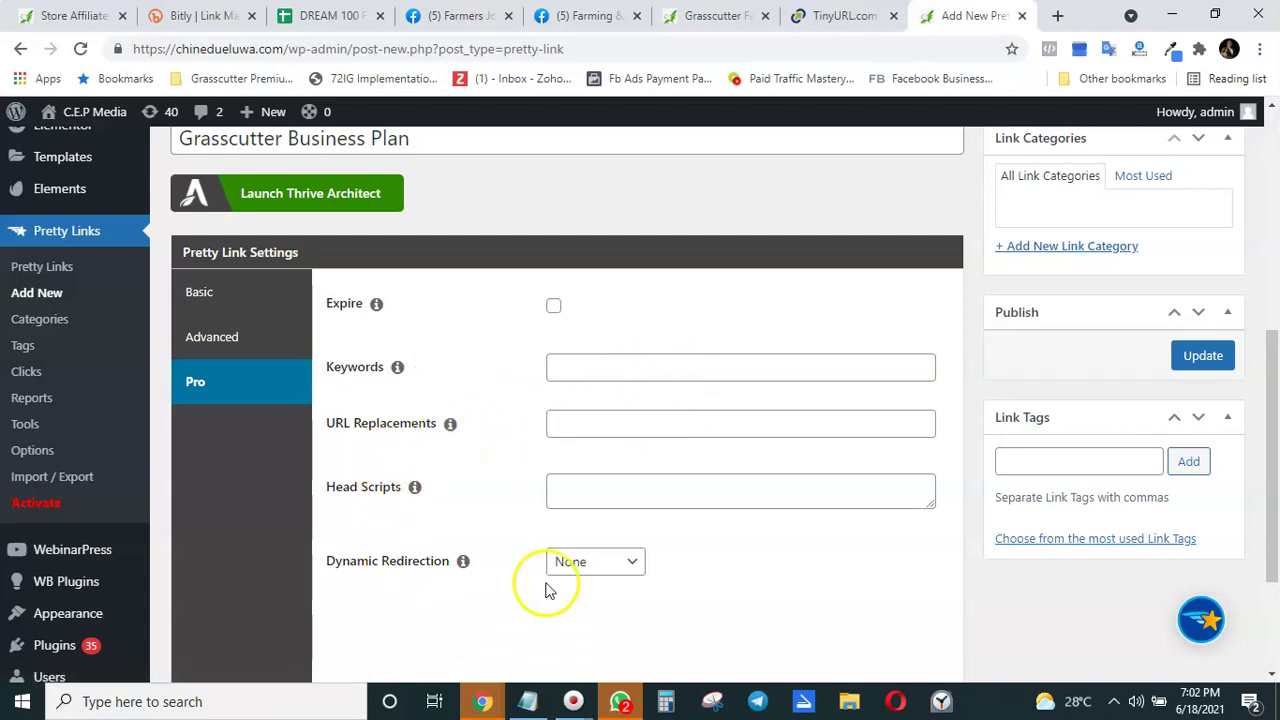
{"action": "left_click", "coordinate": [230, 290]}
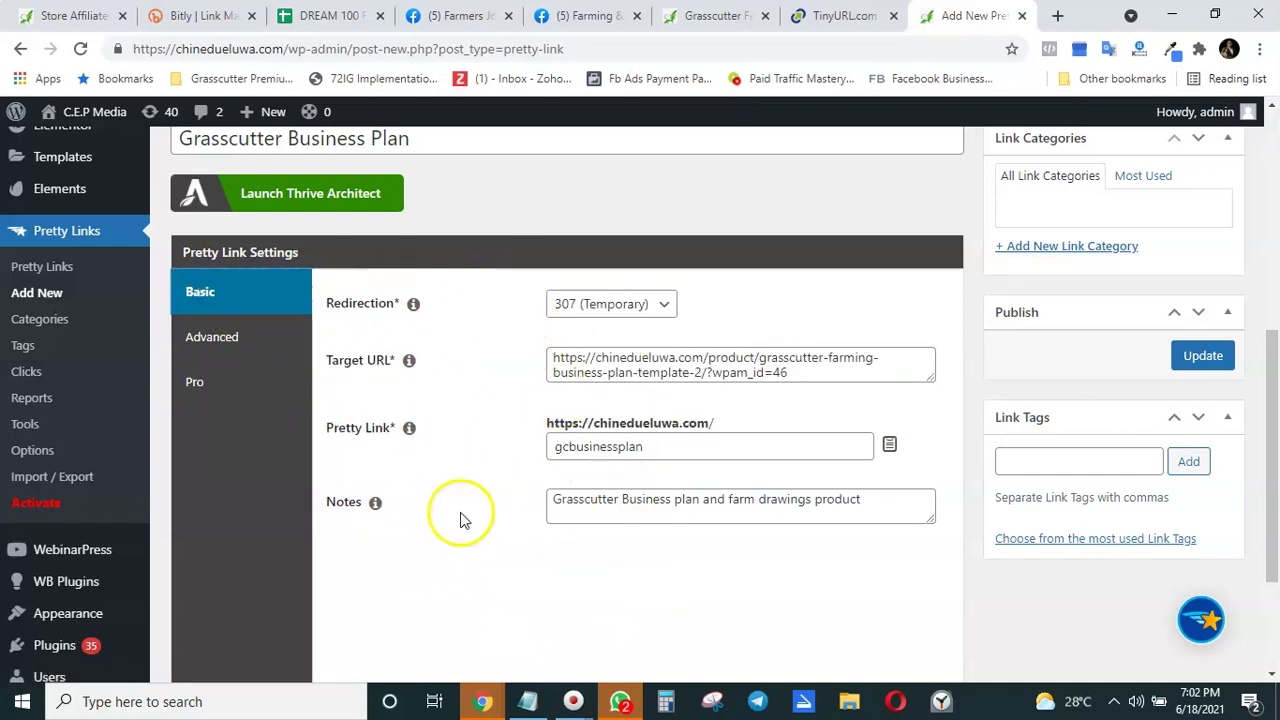
- Update the link and scroll the Pretty Links list to the new /gcbusinessplan entry
{"action": "left_click", "coordinate": [1196, 358]}
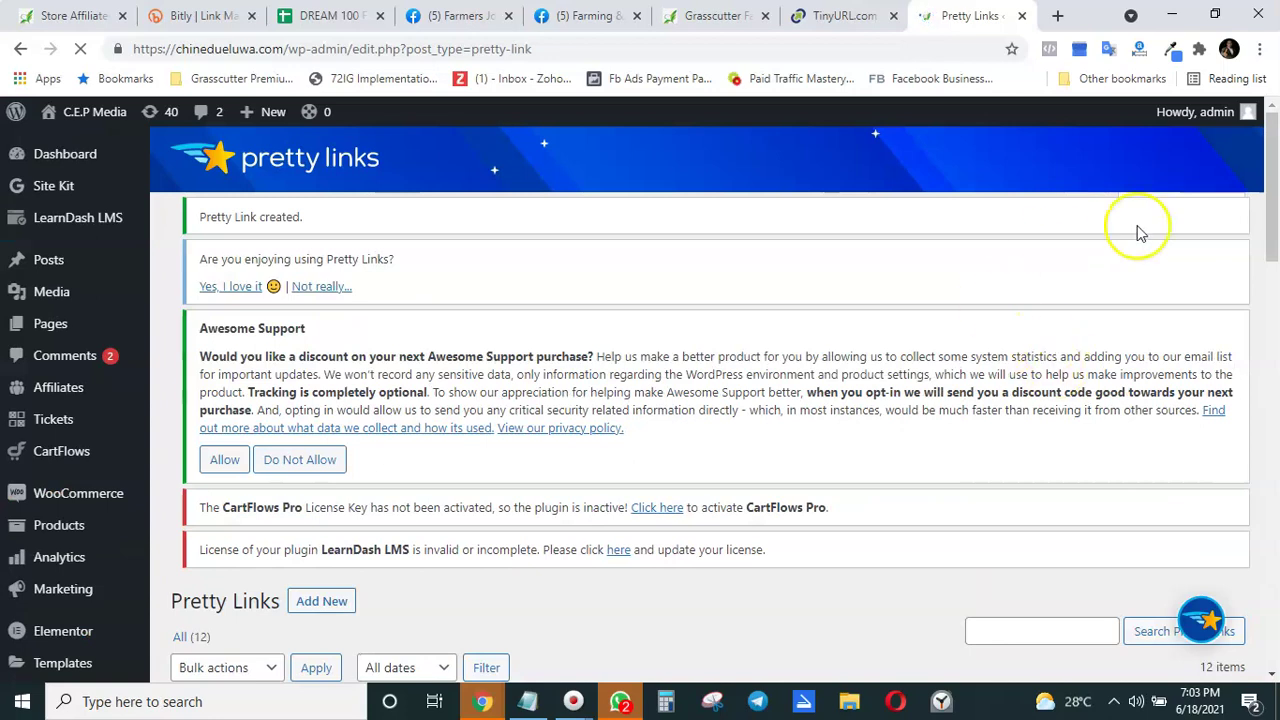
{"action": "left_click_drag", "start_coordinate": [1268, 158], "coordinate": [1270, 257]}
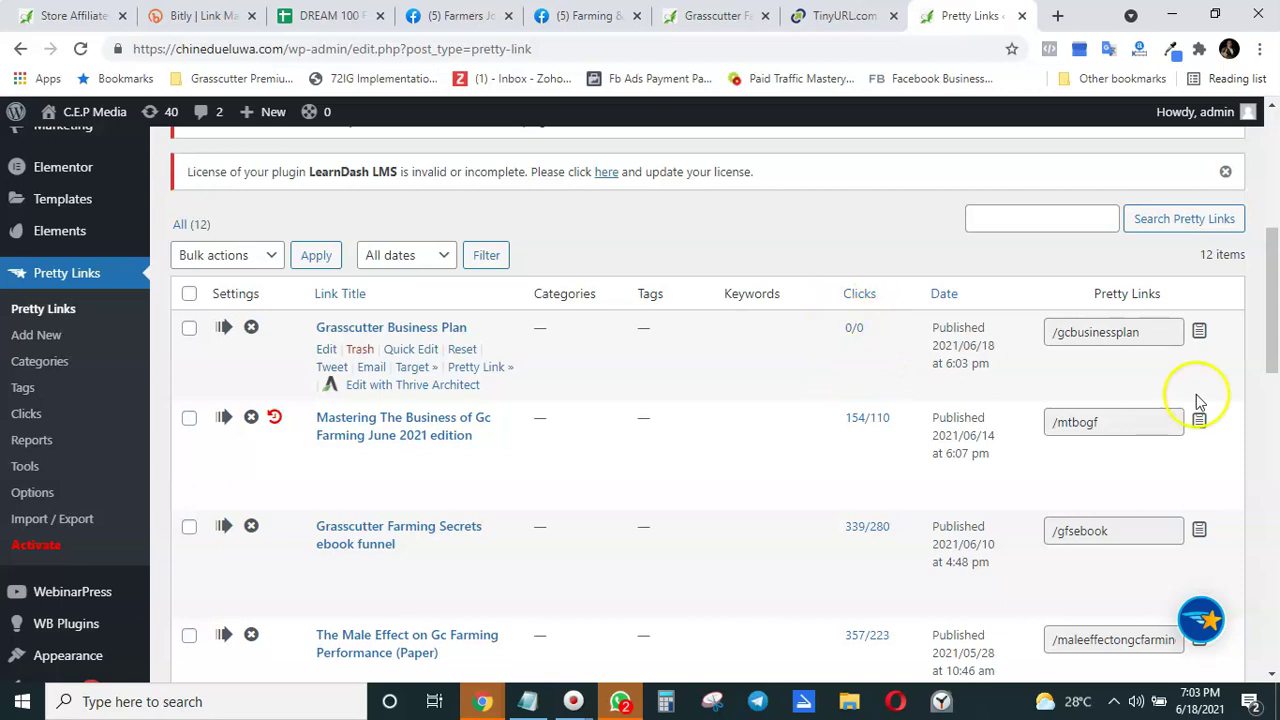
- Copy the /gcbusinessplan short link, paste-and-go it in a new tab, and verify the redirect address
{"action": "left_click", "coordinate": [1199, 334]}
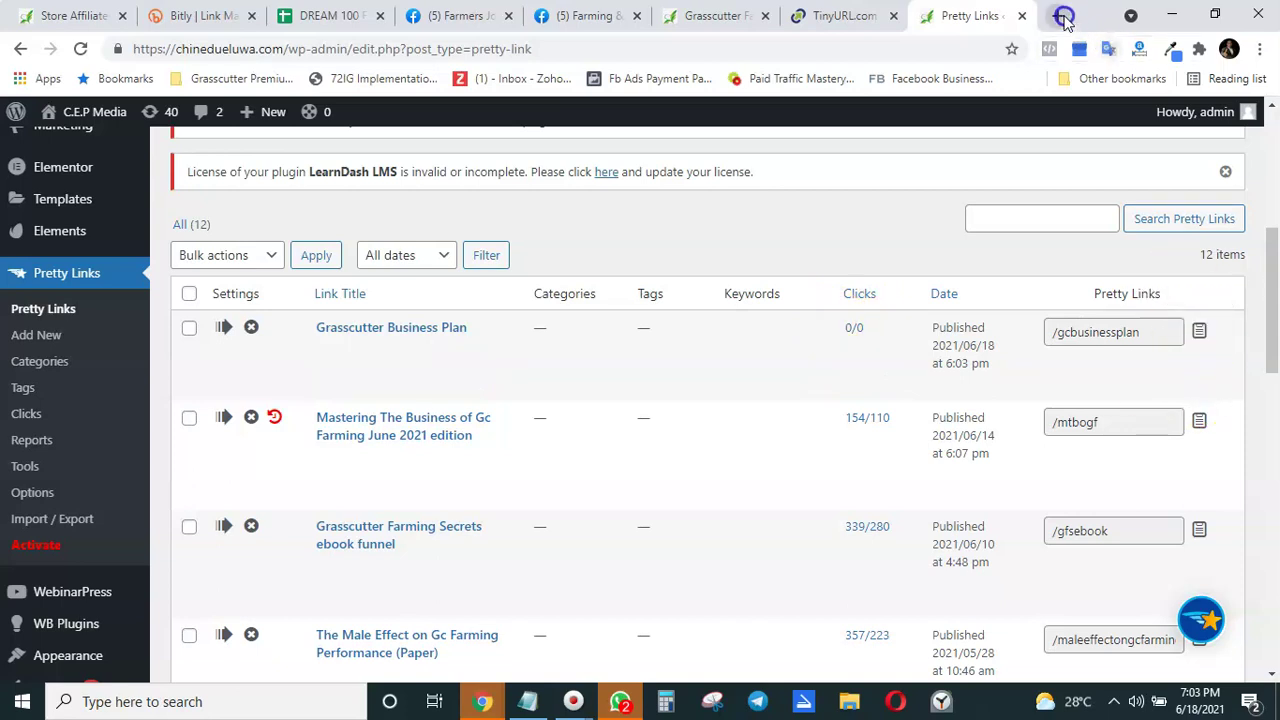
{"action": "left_click", "coordinate": [1057, 15]}
{"action": "right_click", "coordinate": [957, 52]}
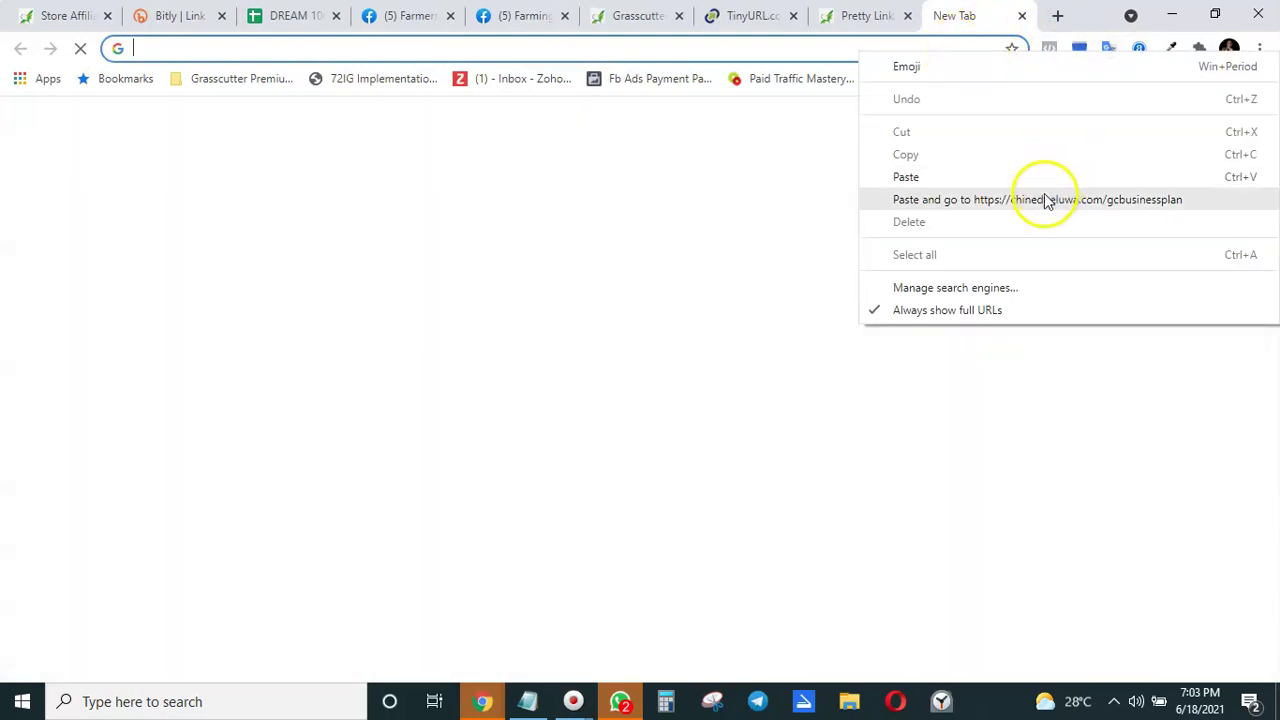
{"action": "left_click", "coordinate": [1043, 198]}
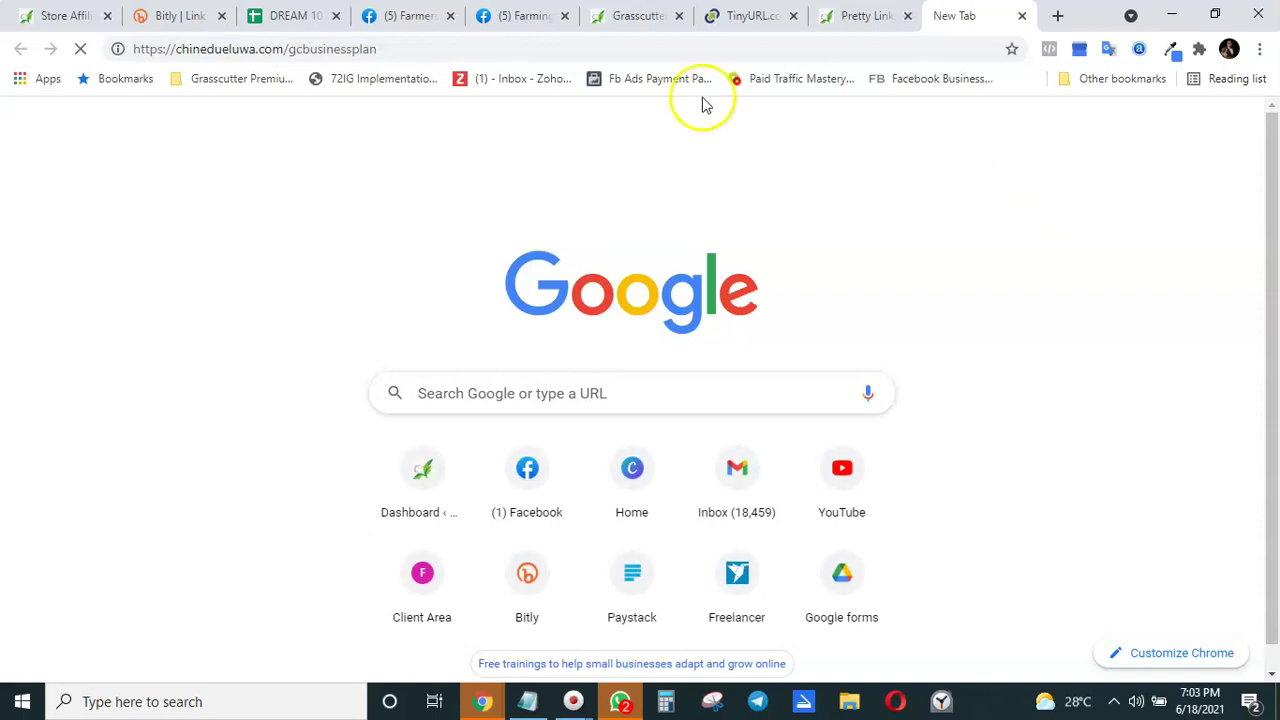
{"action": "left_click", "coordinate": [432, 48]}
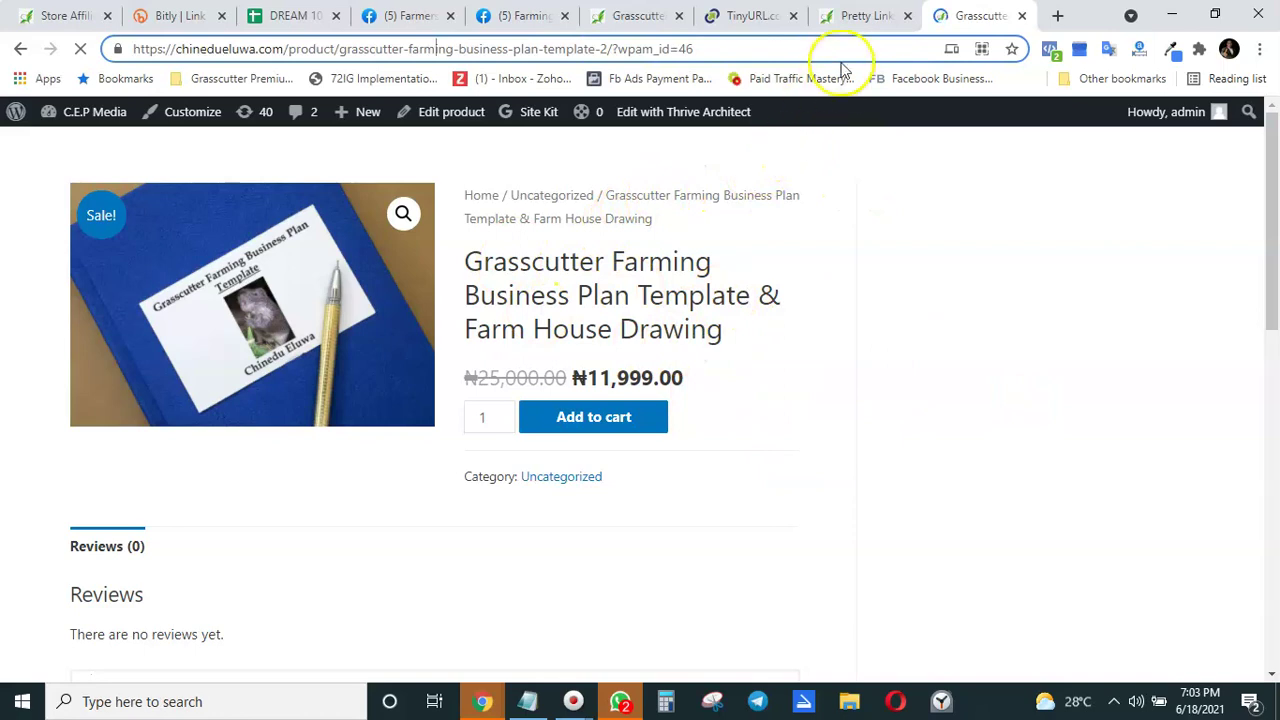
- Reload the Pretty Links list and confirm Grasscutter Business Plan shows 1/1 clicks
{"action": "left_click", "coordinate": [852, 18]}
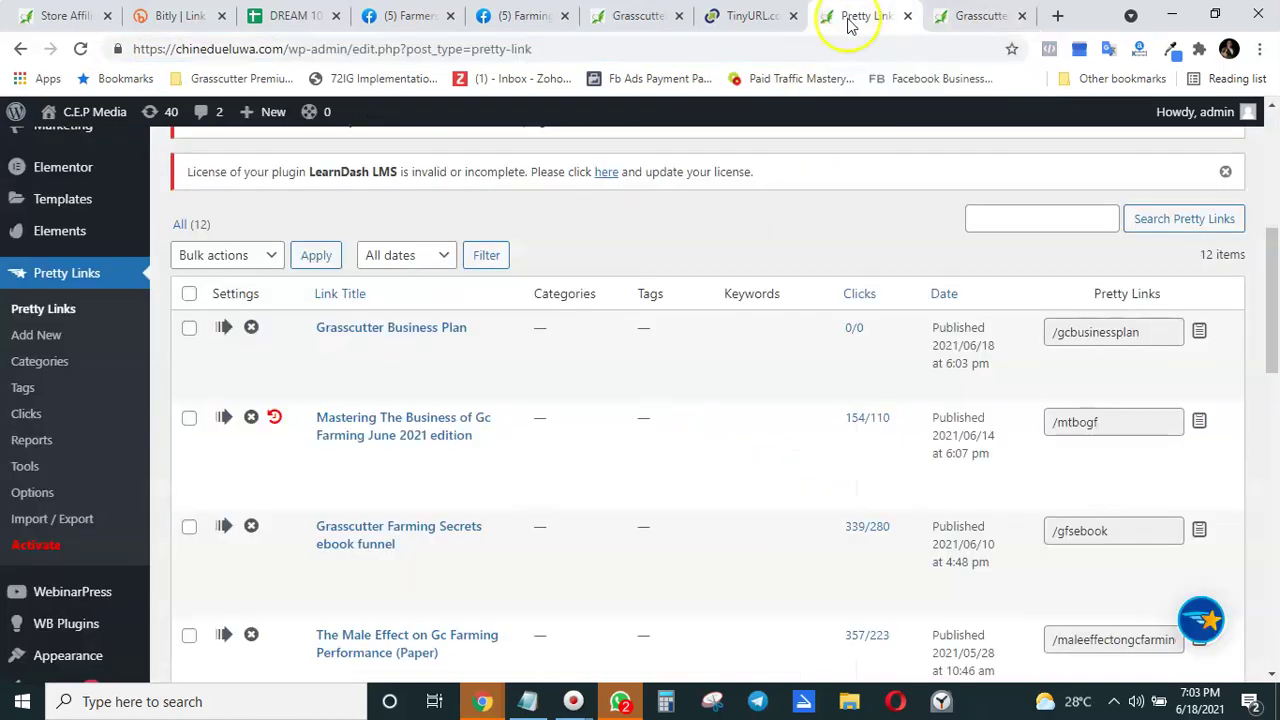
{"action": "left_click", "coordinate": [84, 50]}
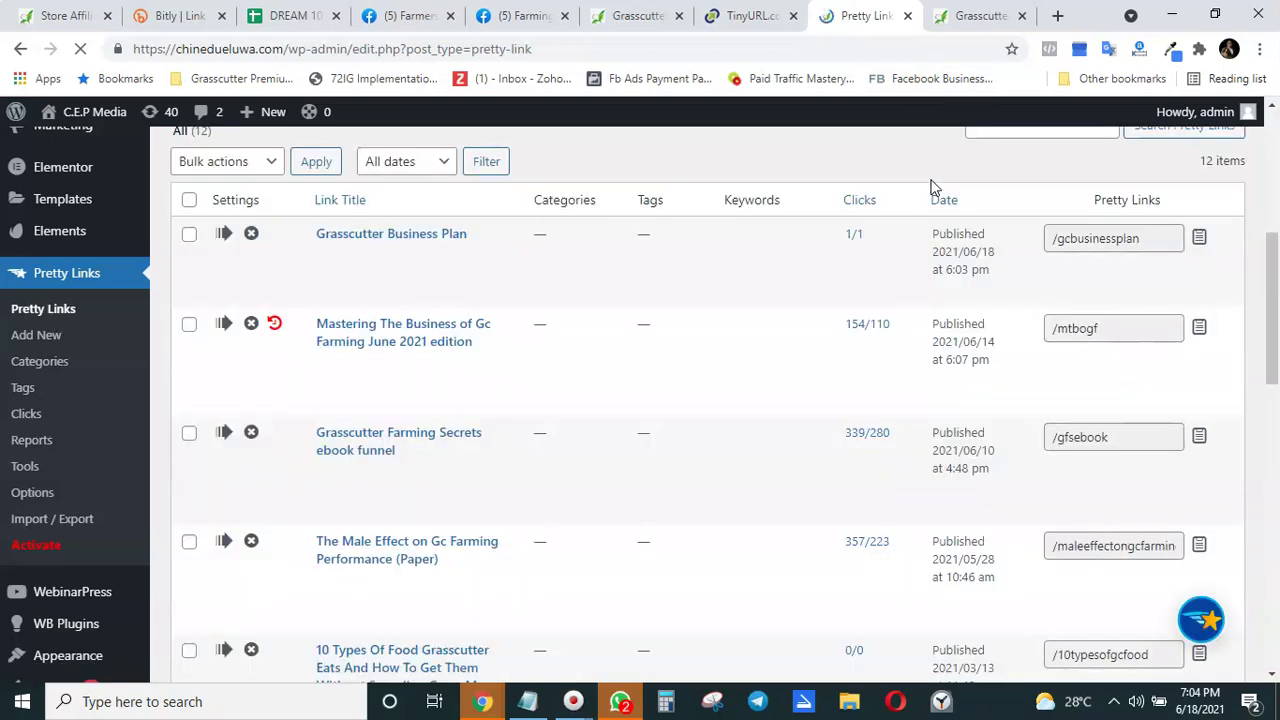
{"action": "mouse_move", "coordinate": [874, 251]}
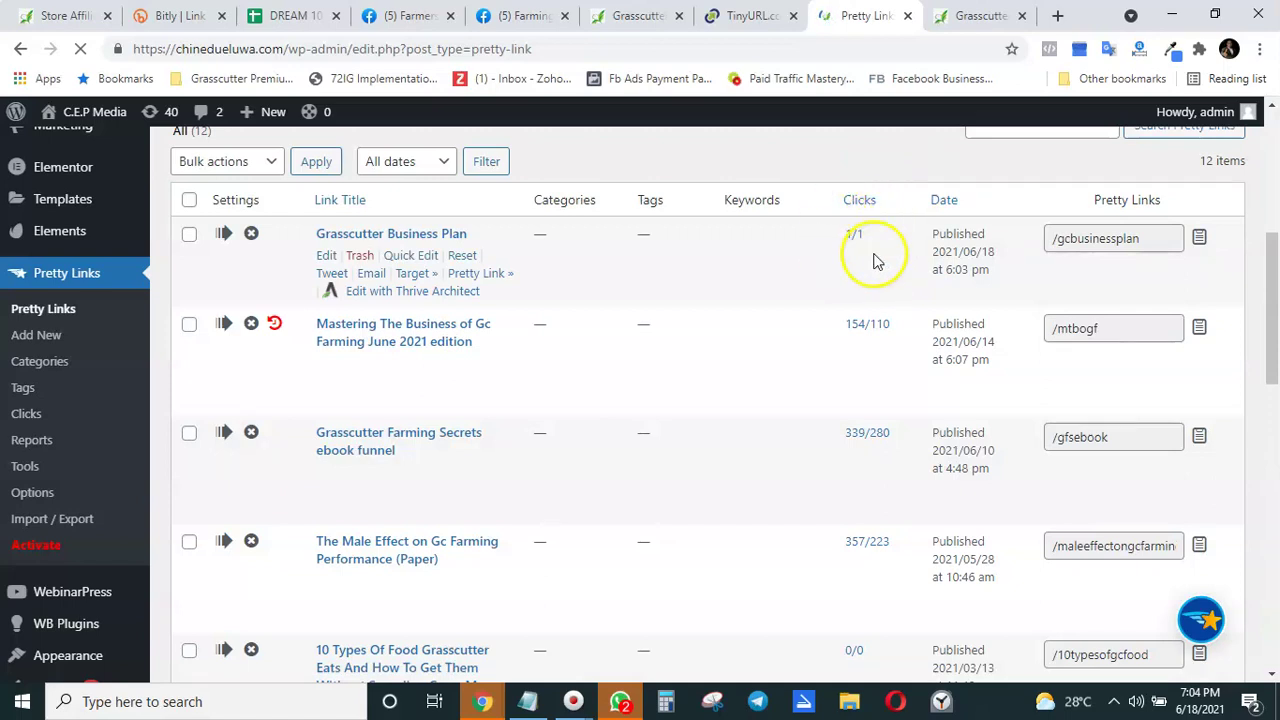
{"action": "mouse_move", "coordinate": [854, 274]}
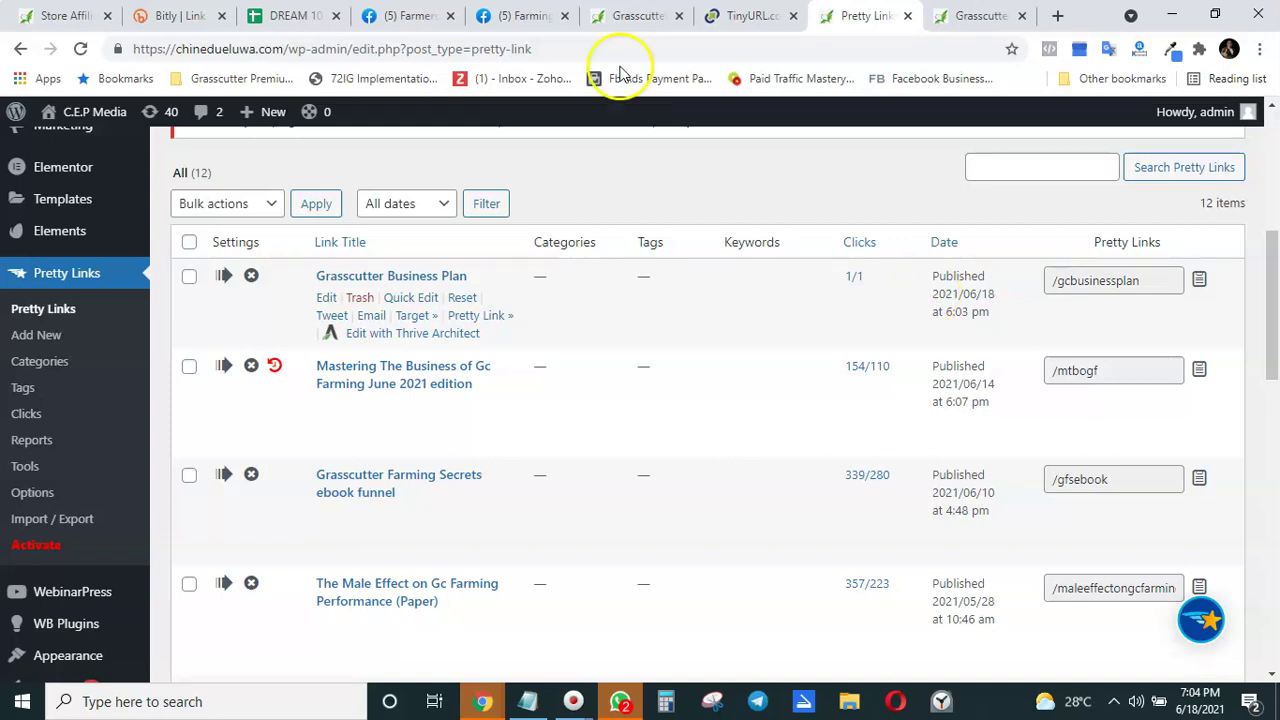
{"action": "left_click", "coordinate": [168, 16]}
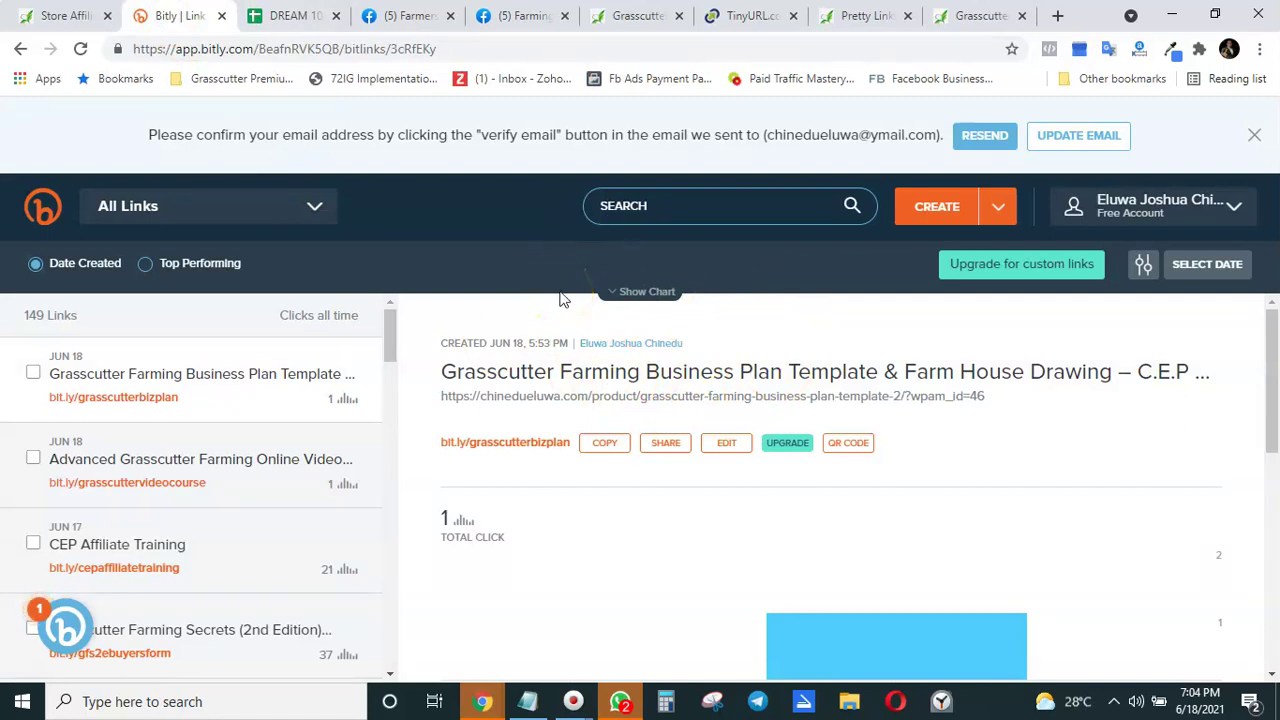
{"action": "left_click", "coordinate": [757, 28]}
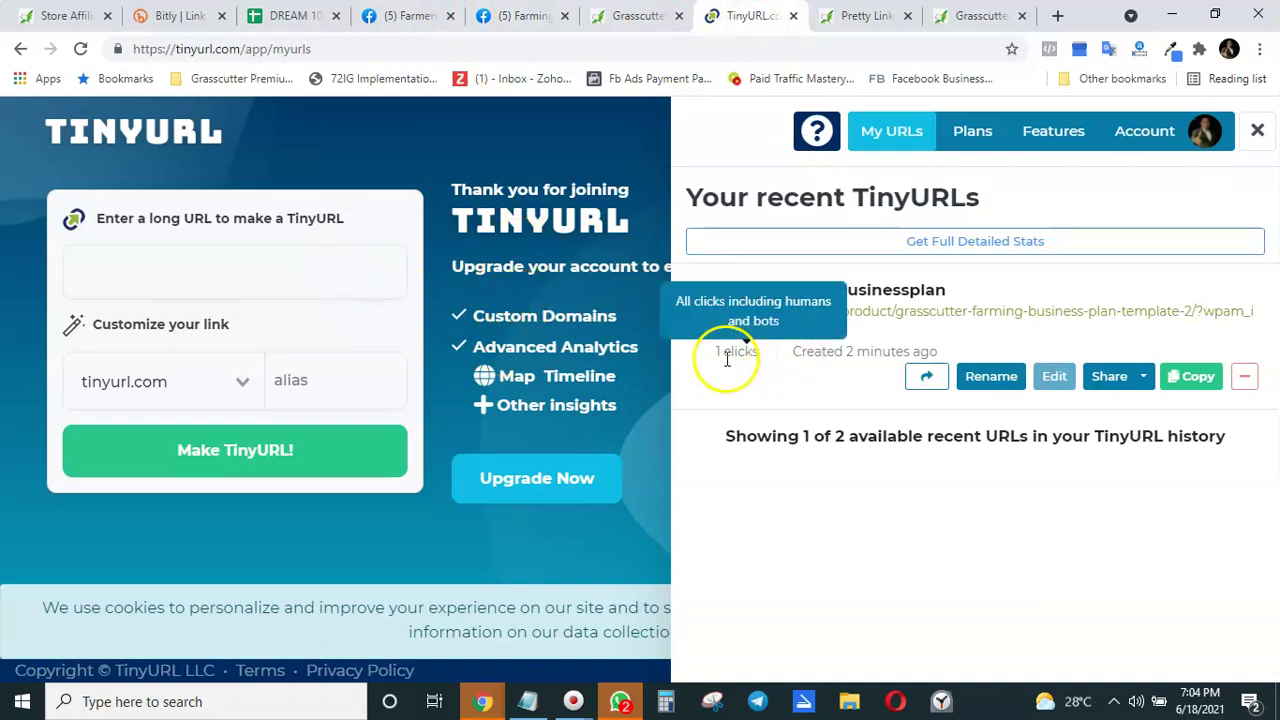
{"action": "left_click", "coordinate": [973, 16]}
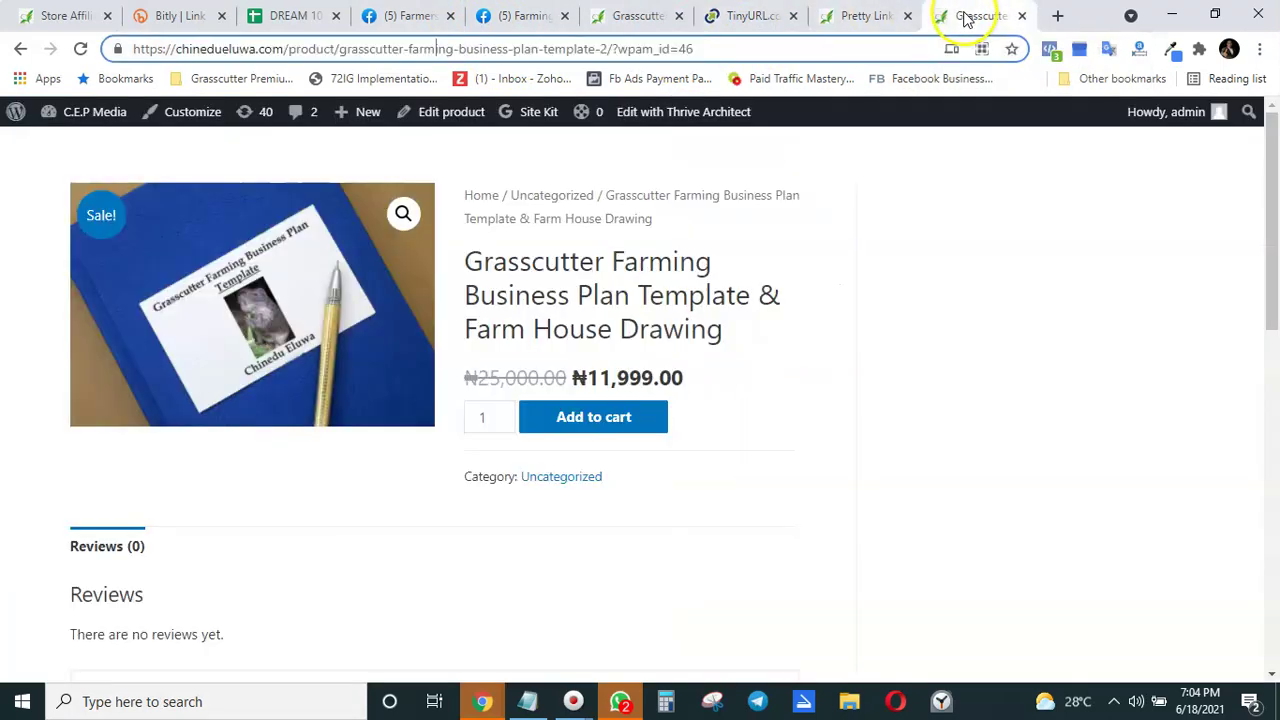
{"action": "left_click", "coordinate": [868, 16]}
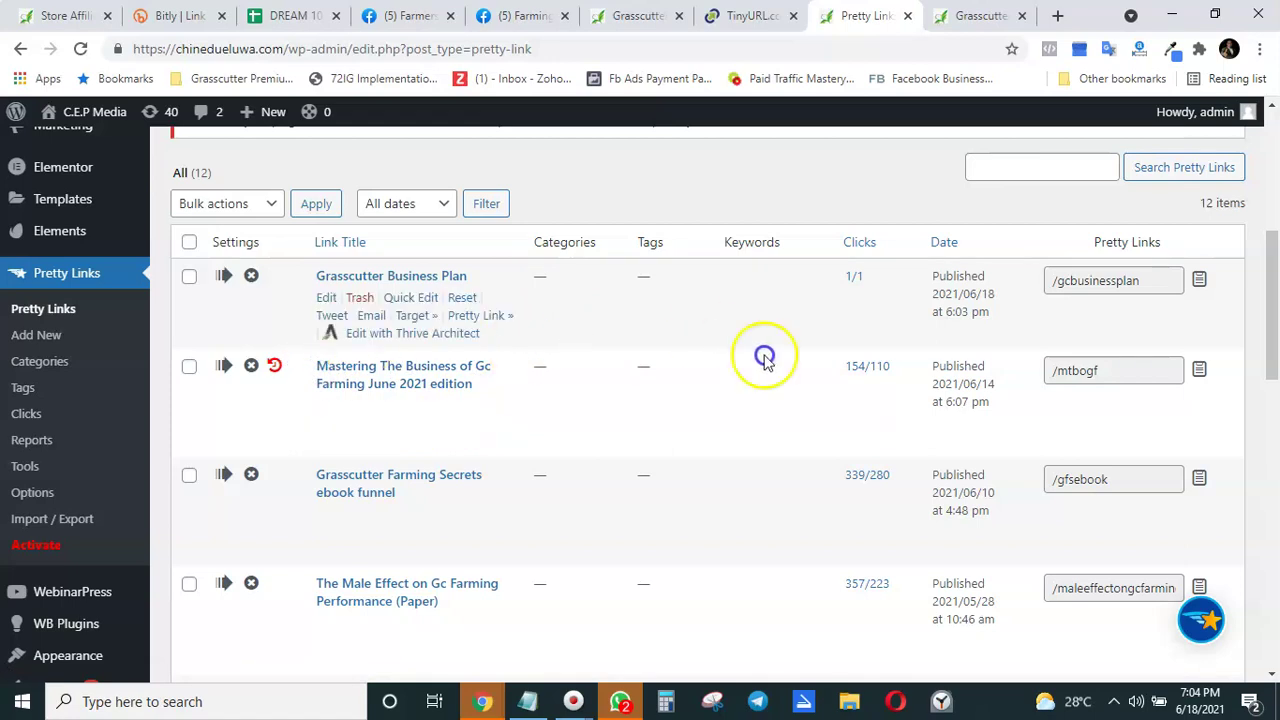
{"action": "left_click", "coordinate": [277, 368]}
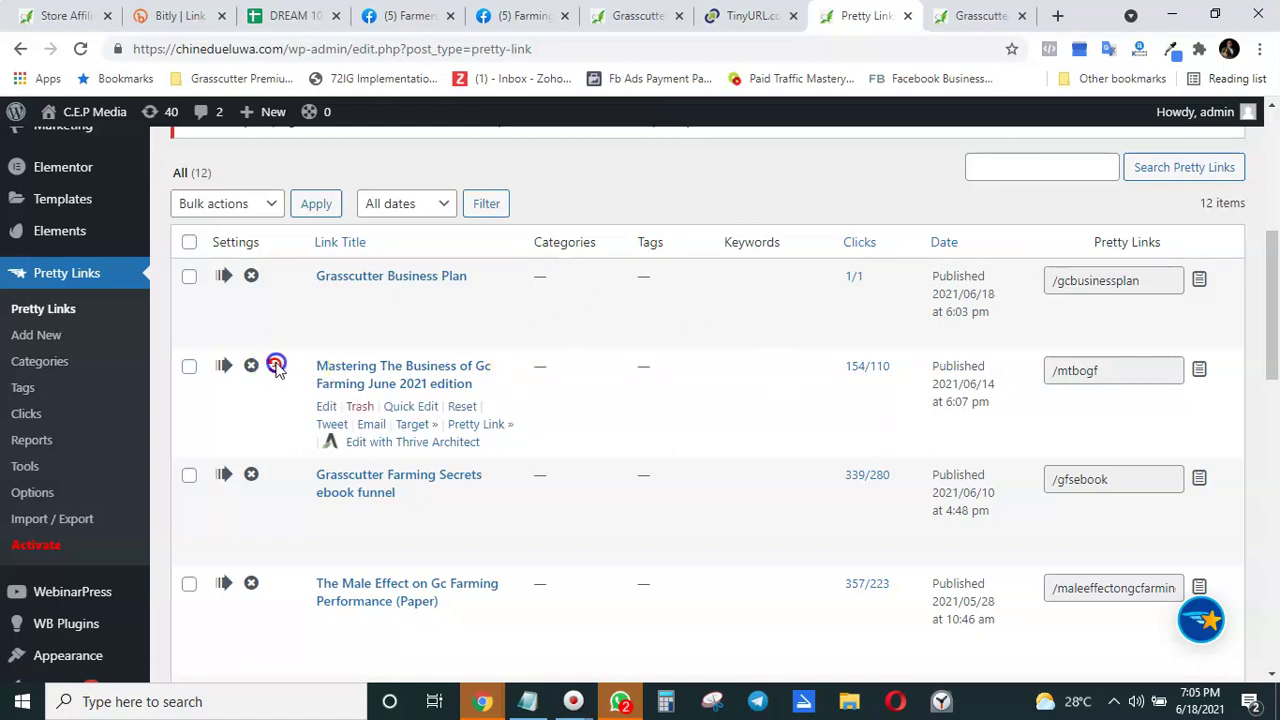
{"action": "mouse_move", "coordinate": [276, 366]}
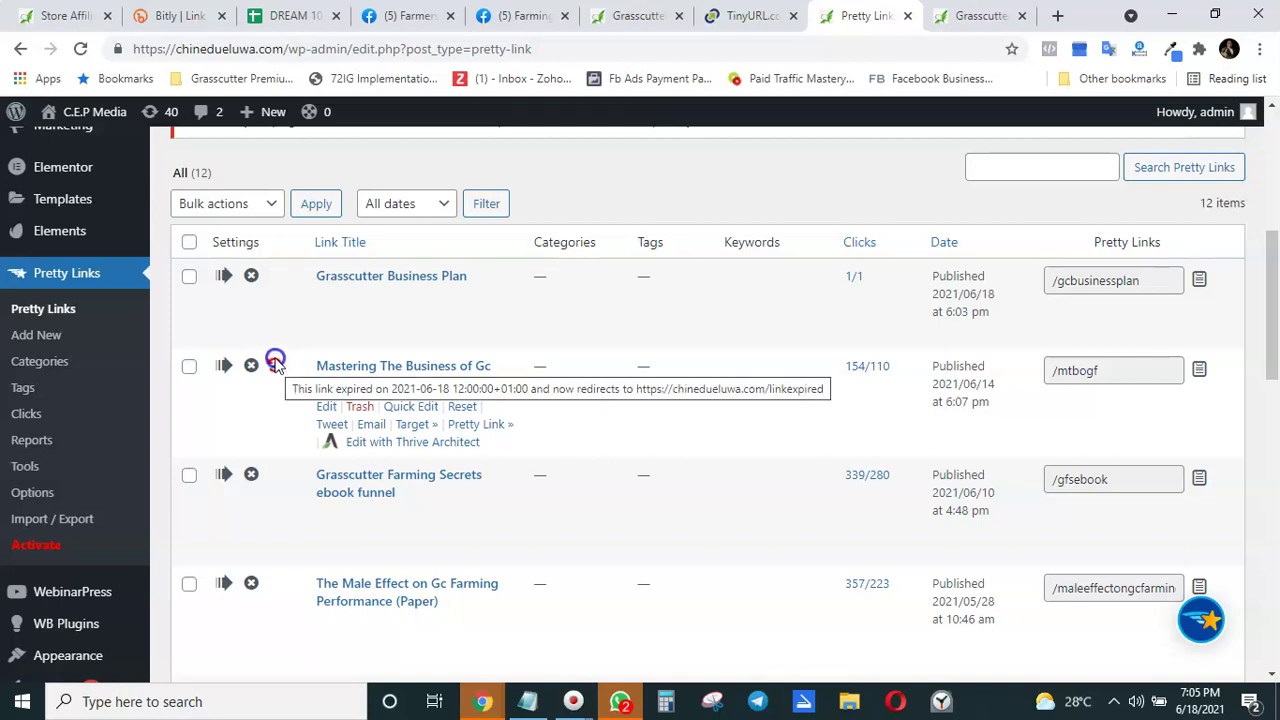
- Load chinedueluwa.com/linkexpired in a new browser tab
{"action": "left_click", "coordinate": [1058, 15]}
{"action": "left_click", "coordinate": [632, 45]}
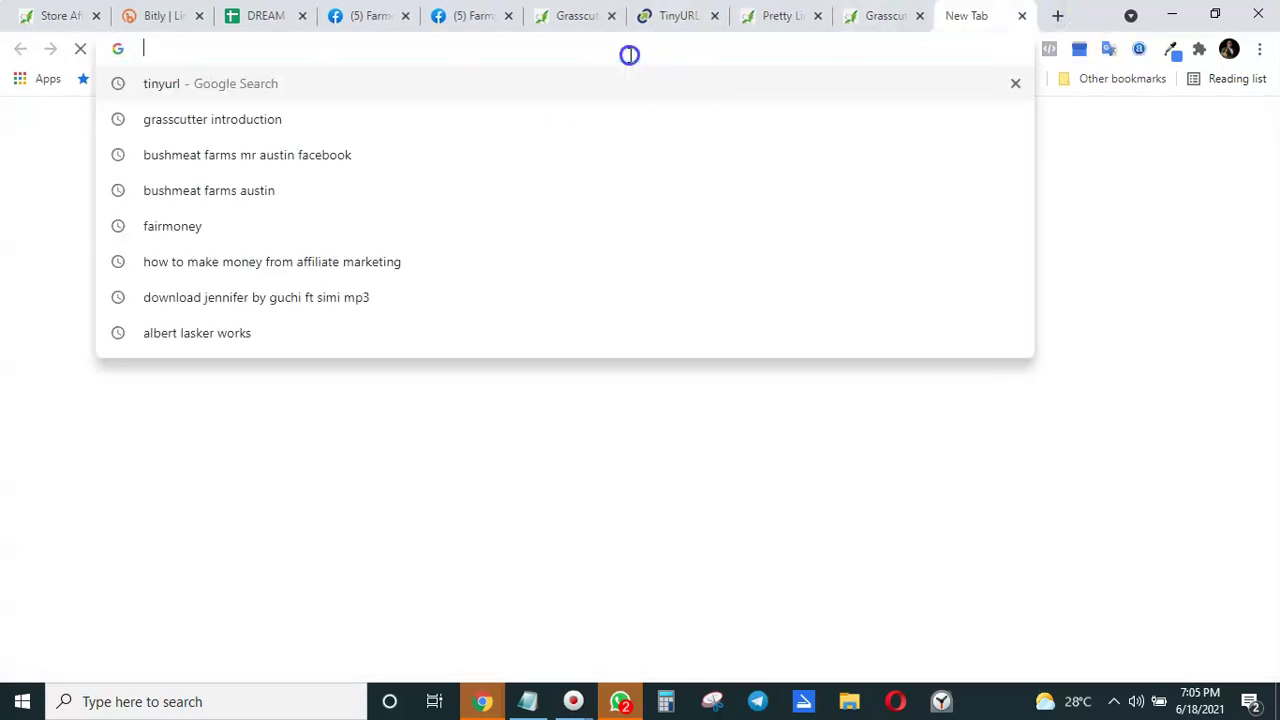
{"action": "type", "text": "chinedu"}
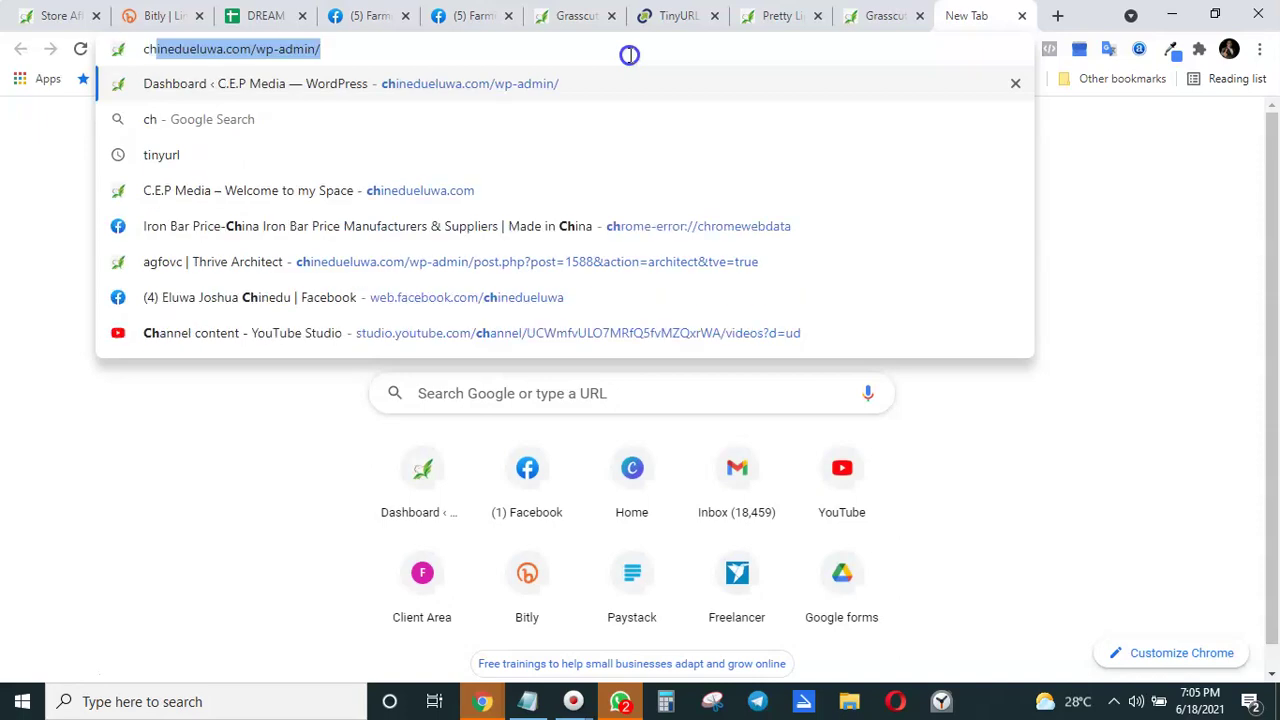
{"action": "type", "text": "eluwa.com/wp"}
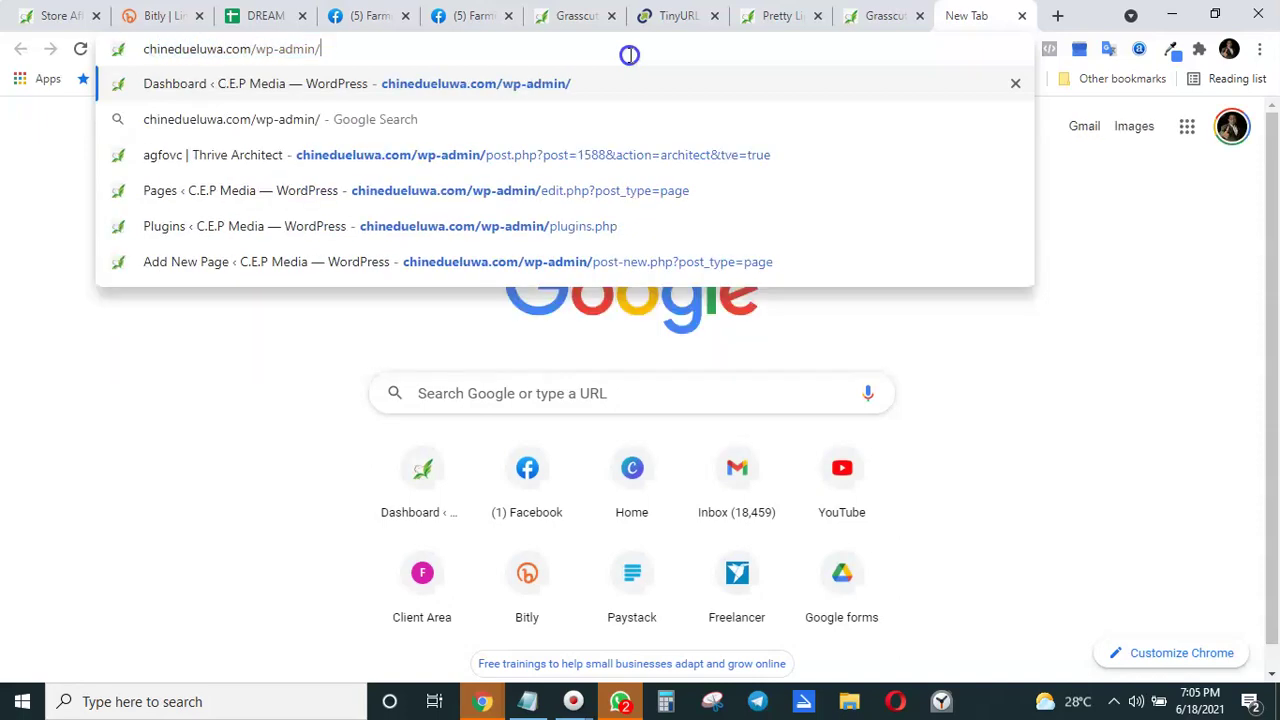
{"action": "key", "text": "BackSpace"}
{"action": "key", "text": "BackSpace"}
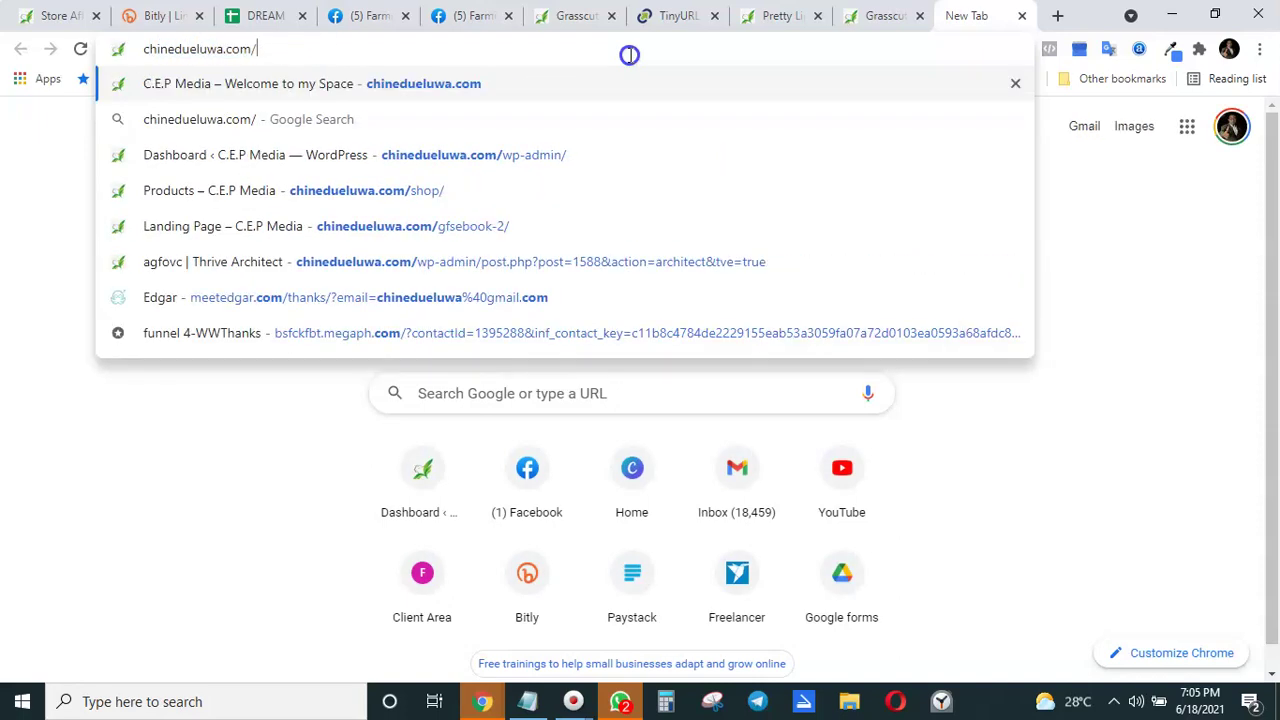
{"action": "type", "text": "link"}
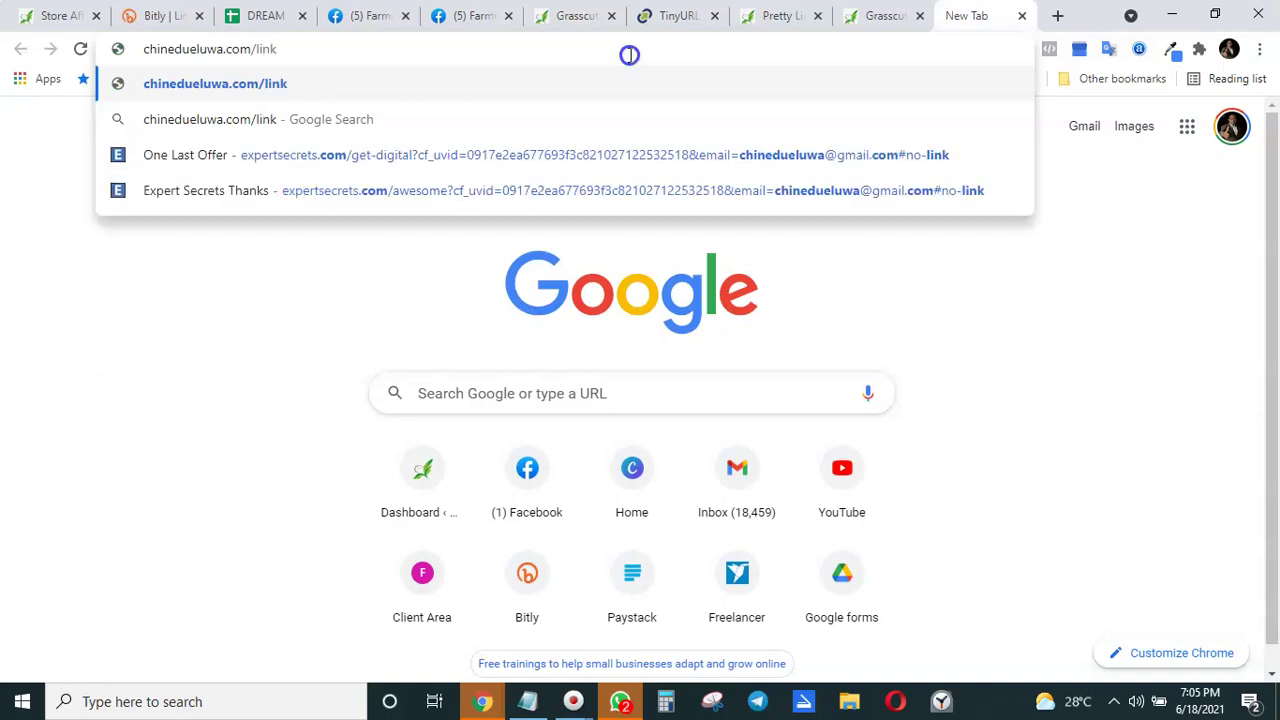
{"action": "type", "text": "ex"}
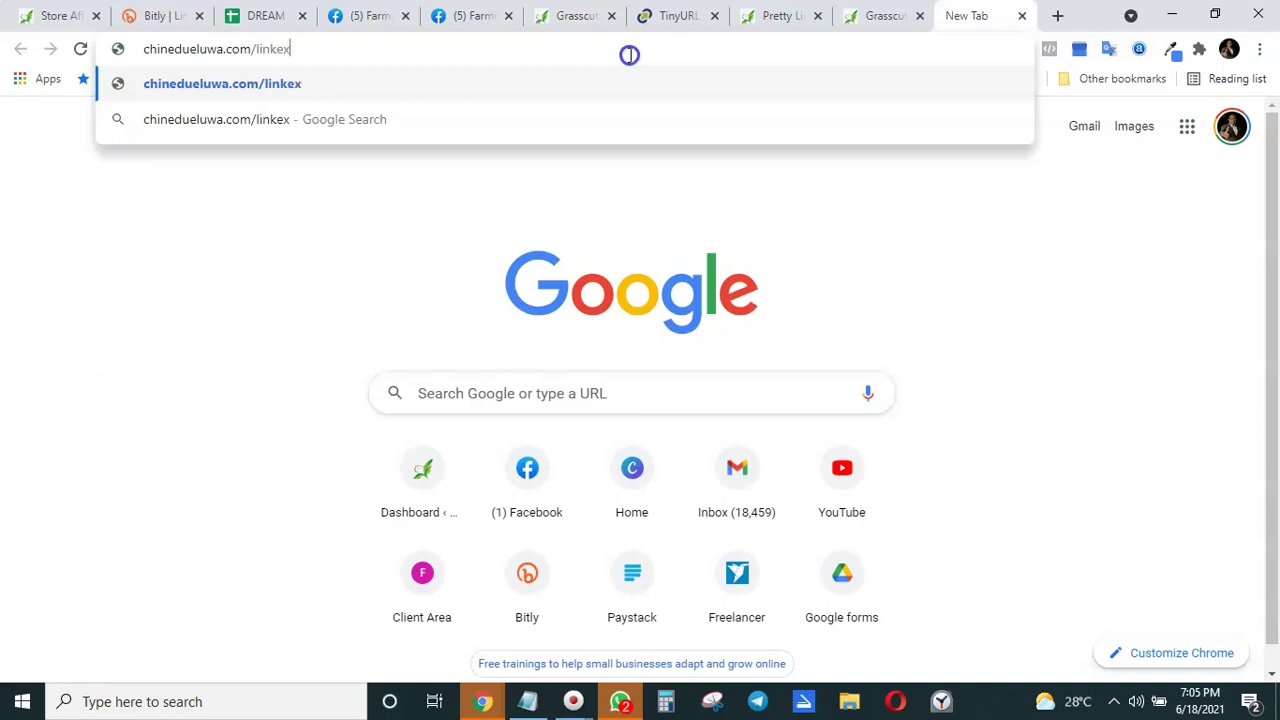
{"action": "type", "text": "pired"}
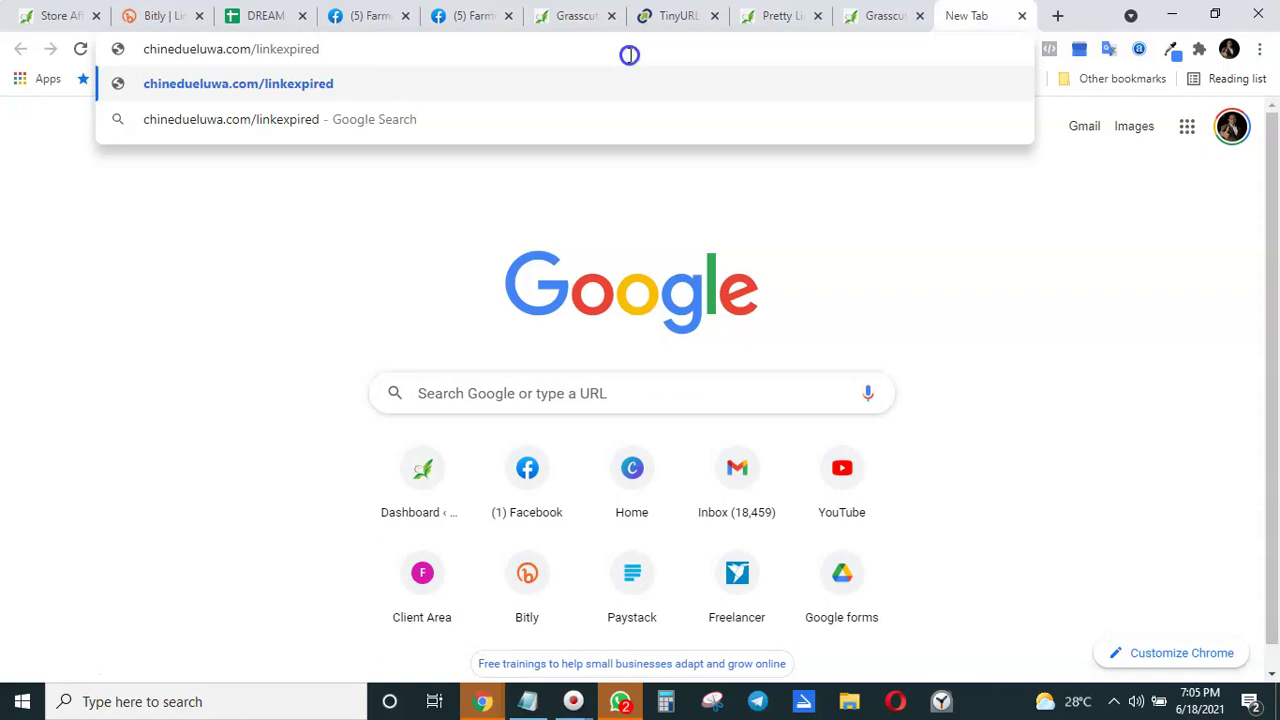
{"action": "key", "text": "Return"}
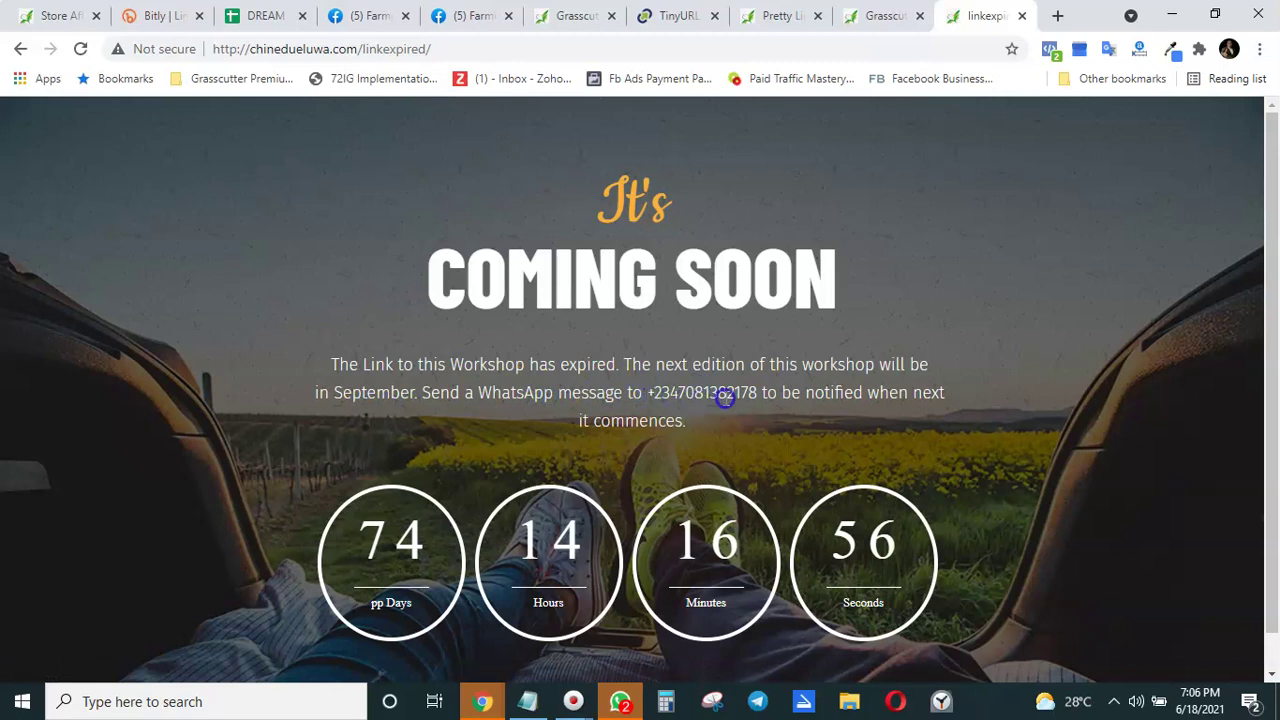
- Look over the workshop-expired Coming Soon page and its countdown timer
{"action": "left_click", "coordinate": [694, 423]}
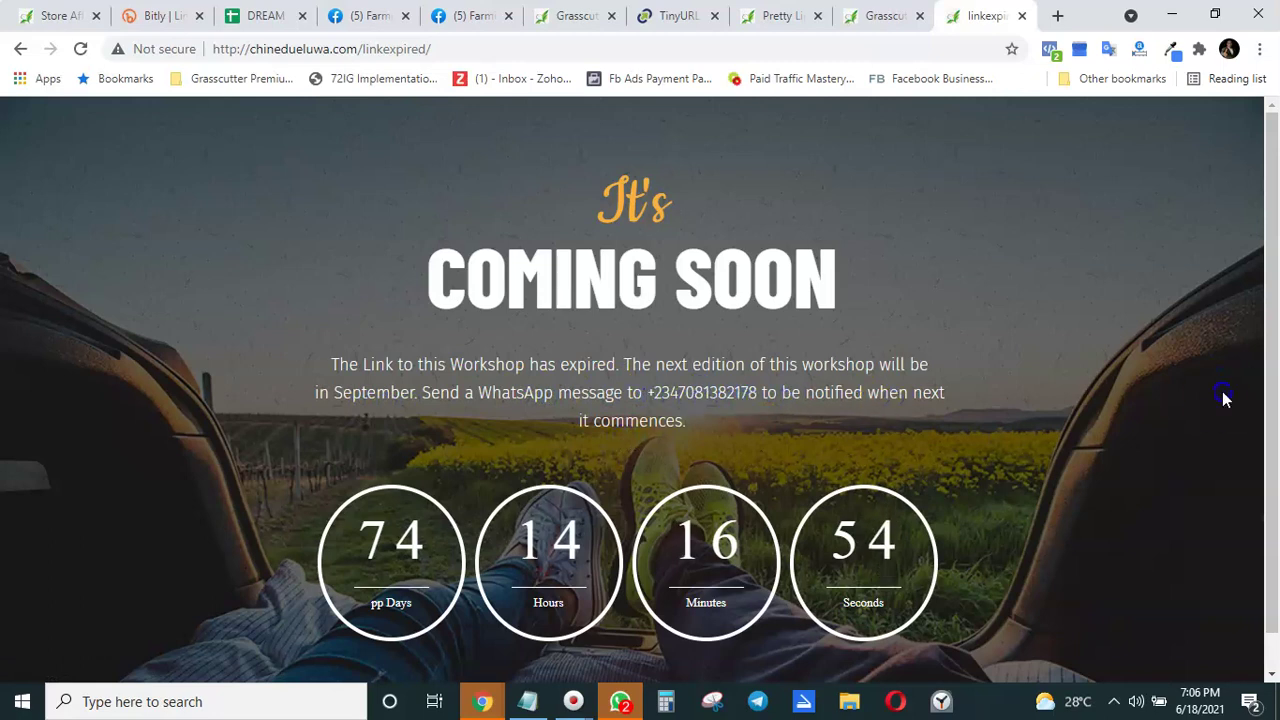
{"action": "scroll", "coordinate": [1268, 271], "scroll_direction": "down", "scroll_amount": 1}
{"action": "scroll", "coordinate": [1268, 271], "scroll_direction": "up", "scroll_amount": 1}
{"action": "left_click", "coordinate": [745, 262]}
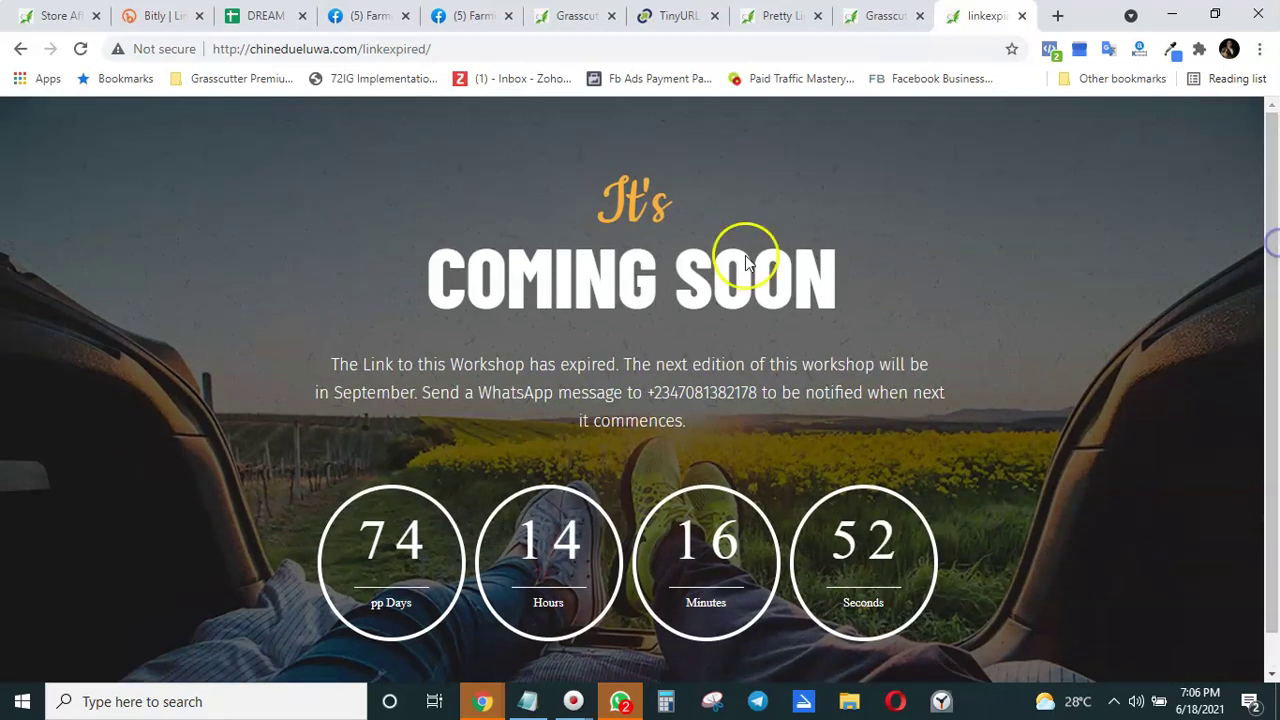